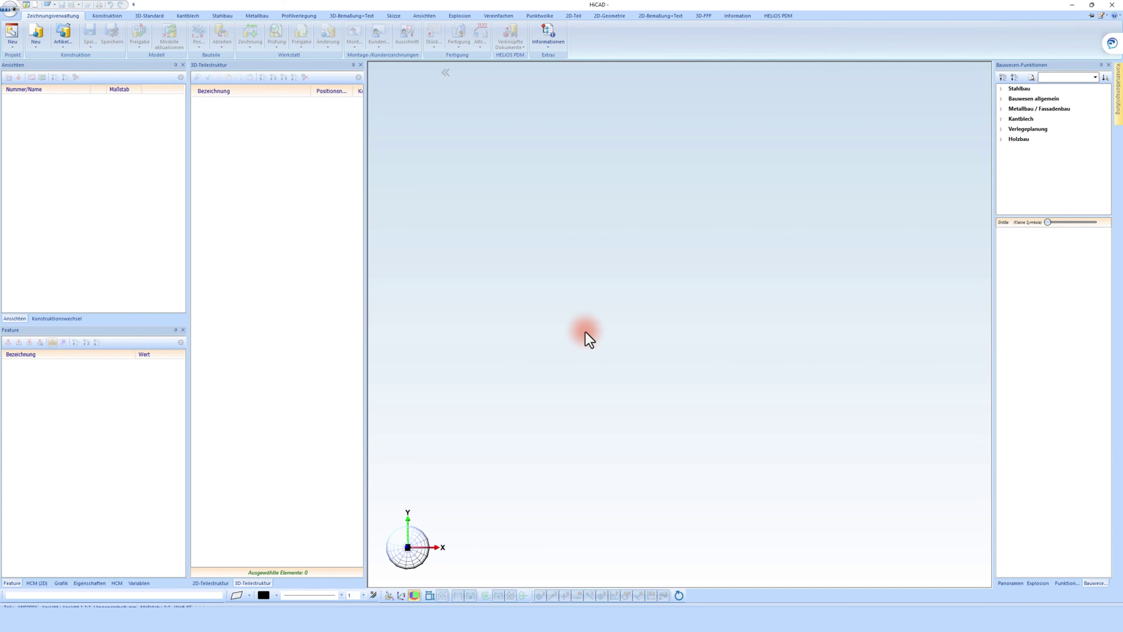
- Load the Portal drawing file from the desktop as a 2D construction, importing only the Model layout
left_click(1092, 5)
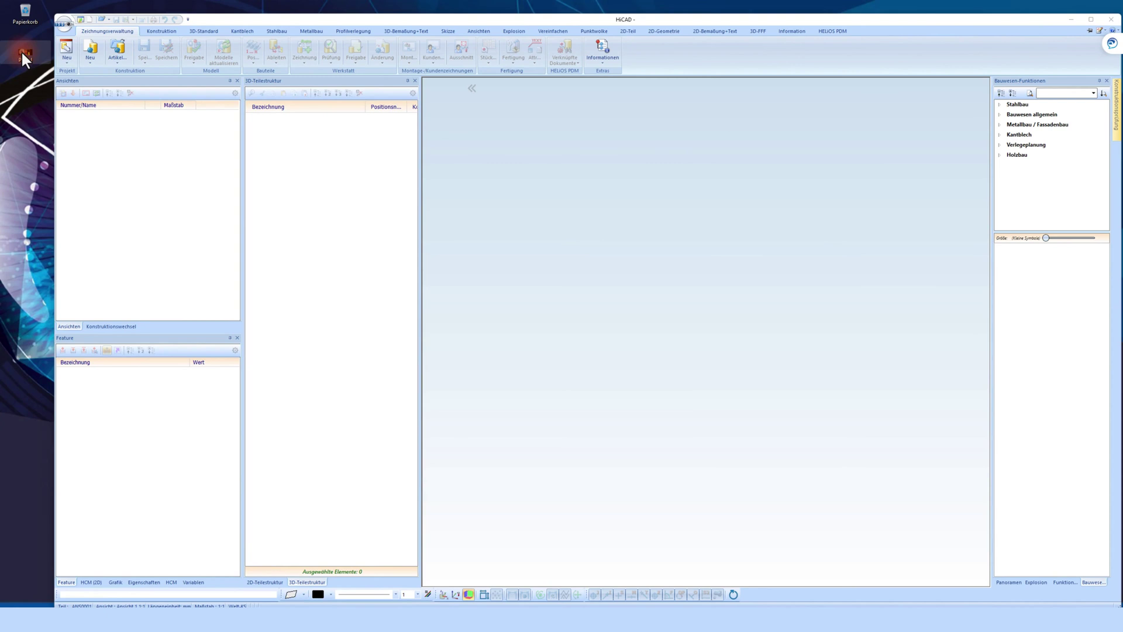
mouse_move(25, 59)
left_mouse_down()
mouse_move(323, 238)
mouse_move(594, 321)
mouse_move(621, 310)
left_mouse_up()
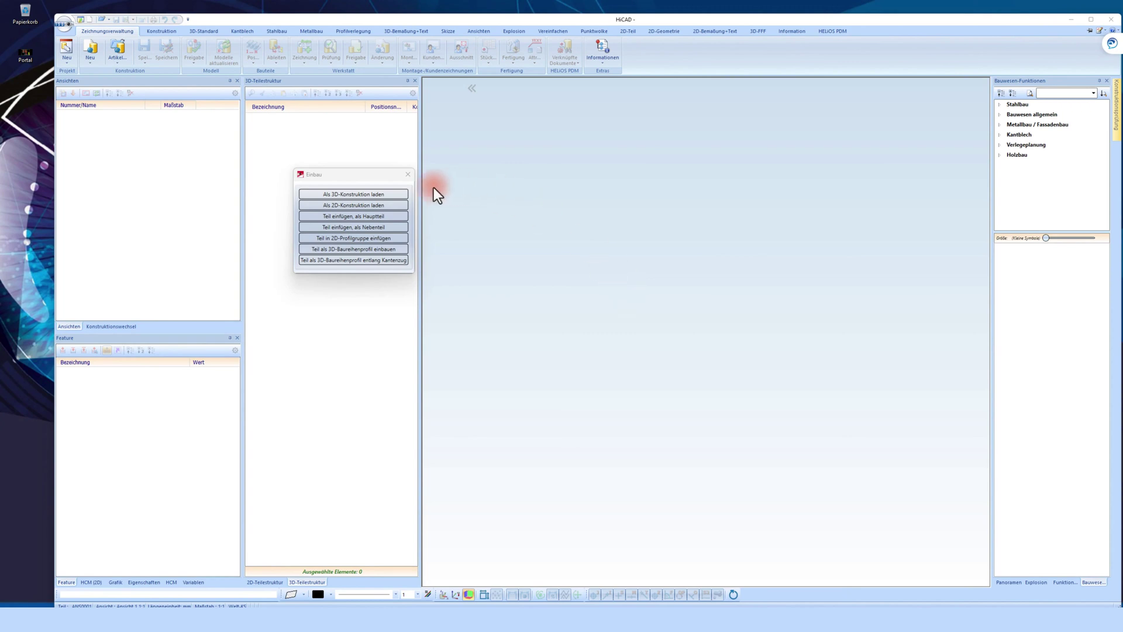
left_click(361, 206)
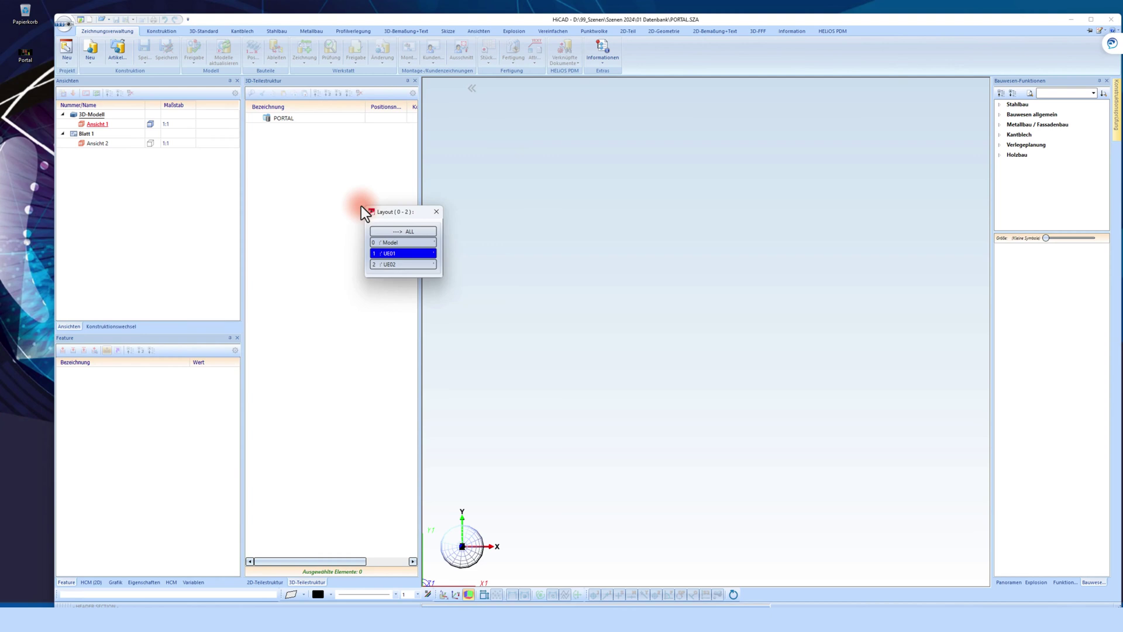
left_click(398, 244)
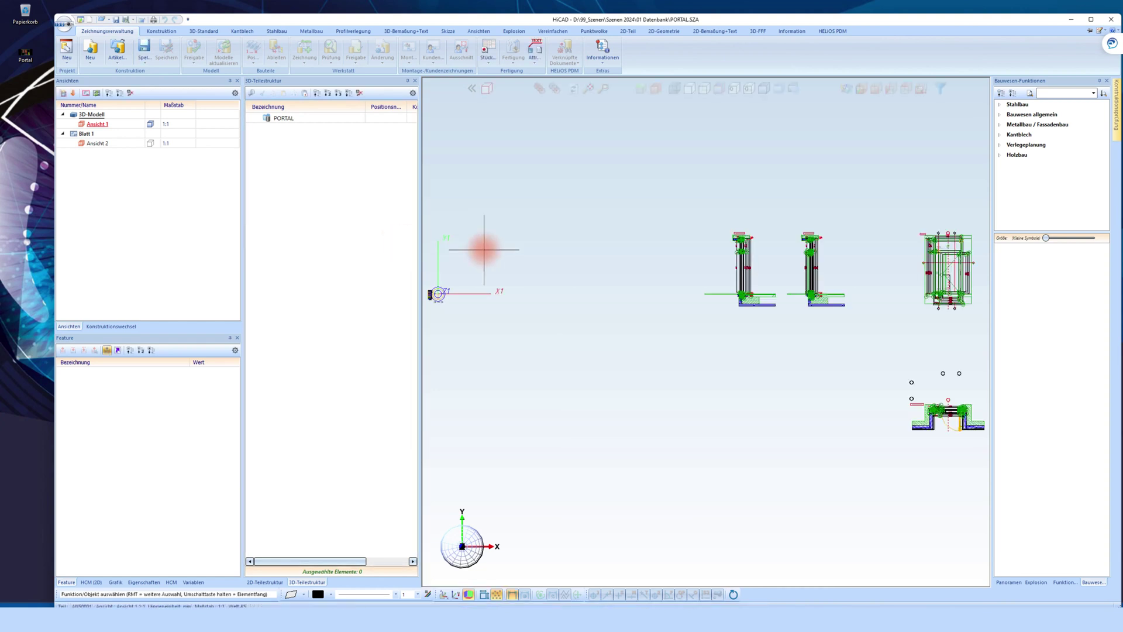
left_click(1092, 20)
- Examine the imported portal drawing: the door elevation, horizontal section A-A with its wall connection detail, and both vertical sections
scroll(559, 234, "down", 1)
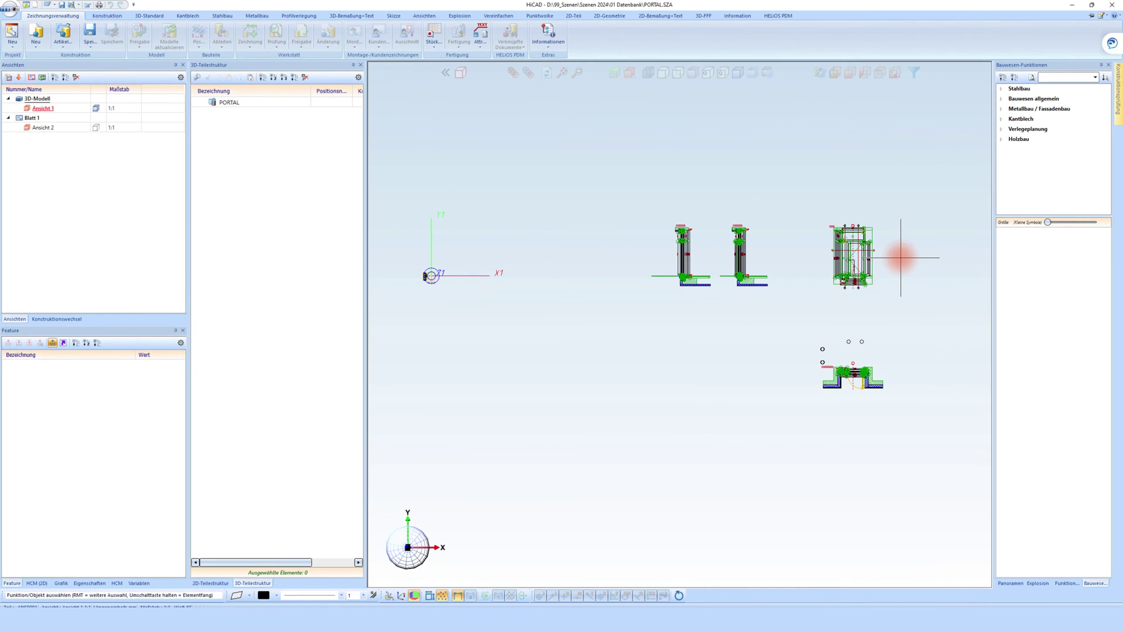
scroll(901, 256, "up", 5)
scroll(838, 222, "up", 2)
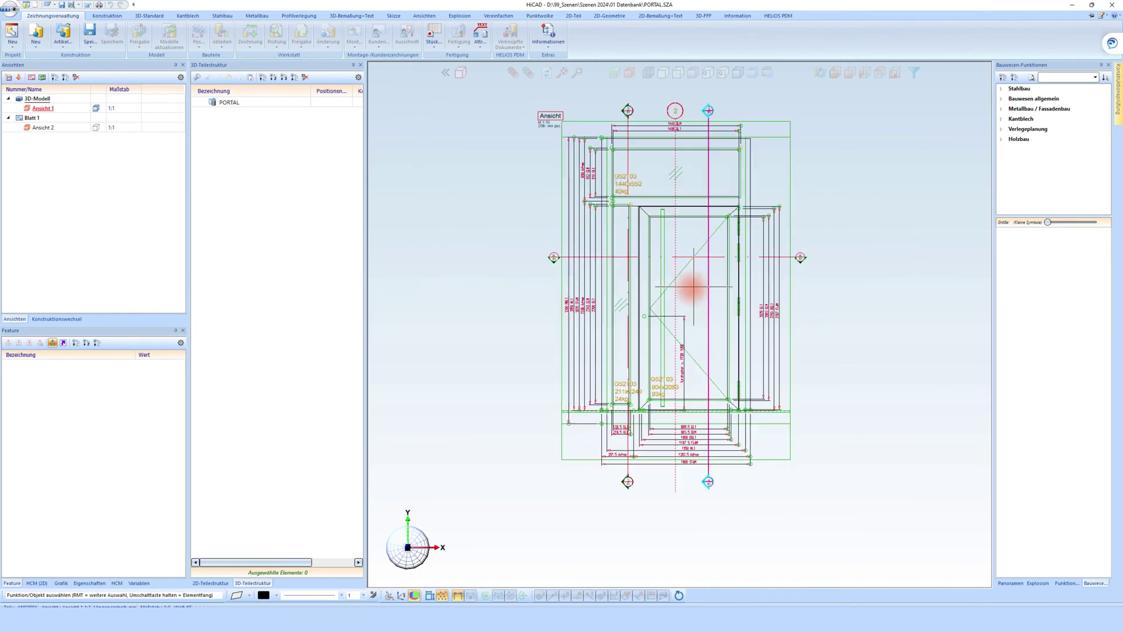
scroll(542, 161, "down", 3)
scroll(629, 421, "up", 4)
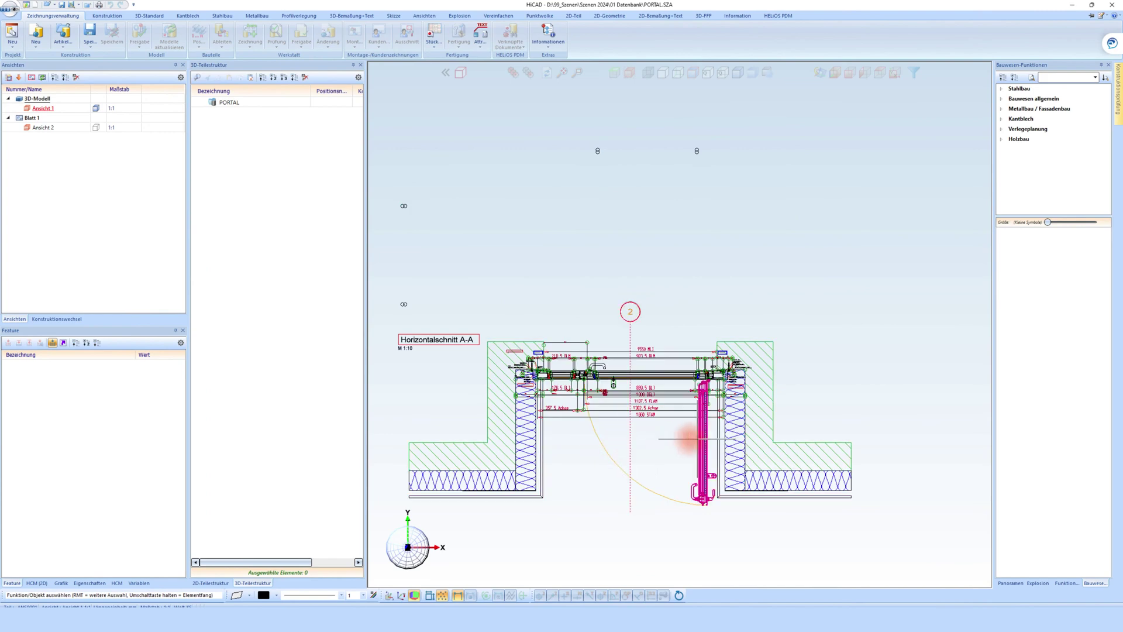
scroll(703, 395, "down", 3)
scroll(702, 396, "down", 2)
scroll(432, 196, "up", 3)
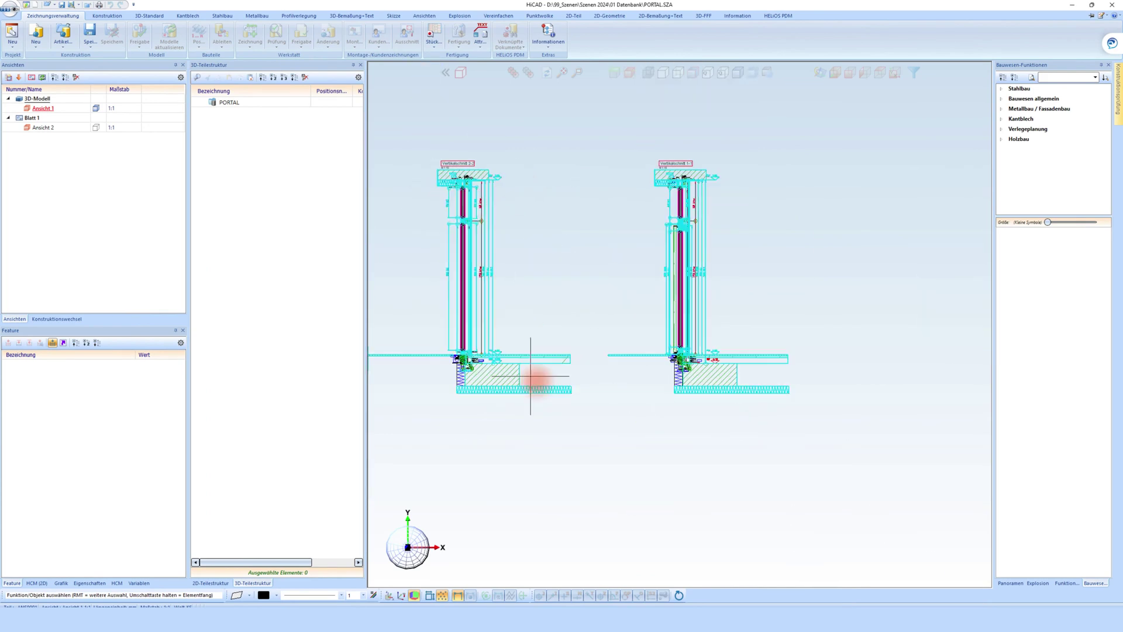
scroll(468, 224, "down", 3)
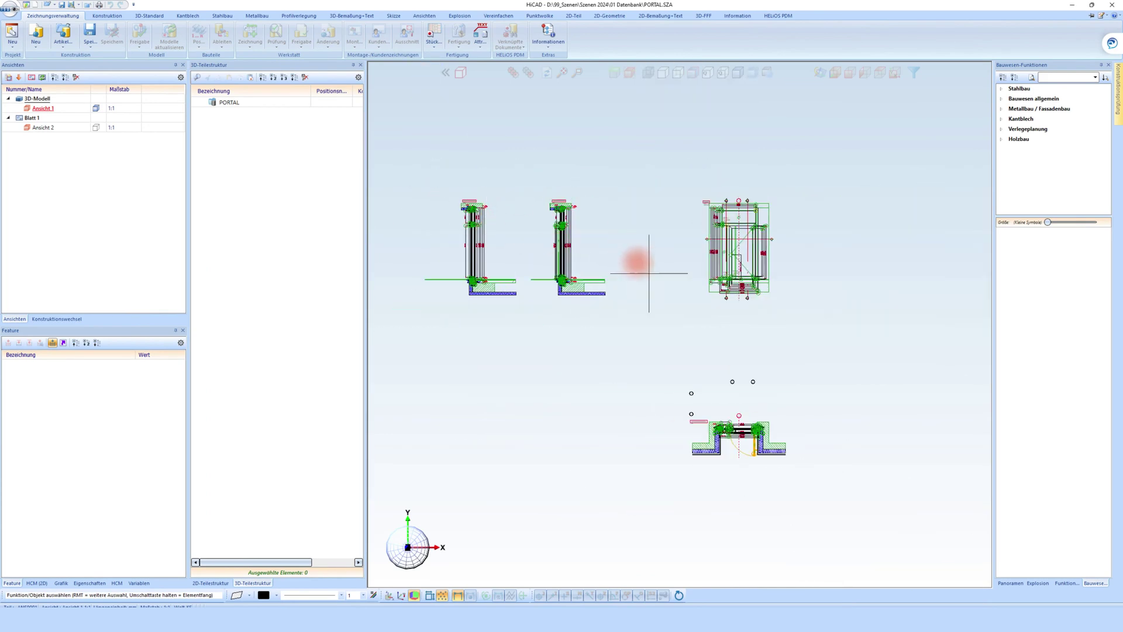
scroll(729, 438, "up", 8)
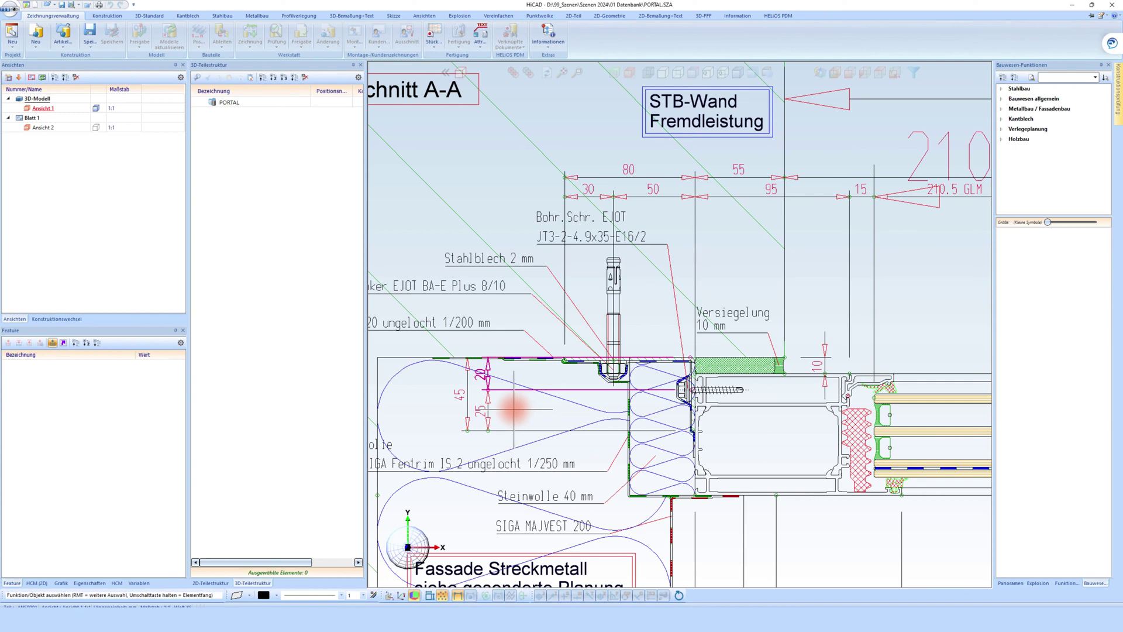
scroll(536, 407, "down", 10)
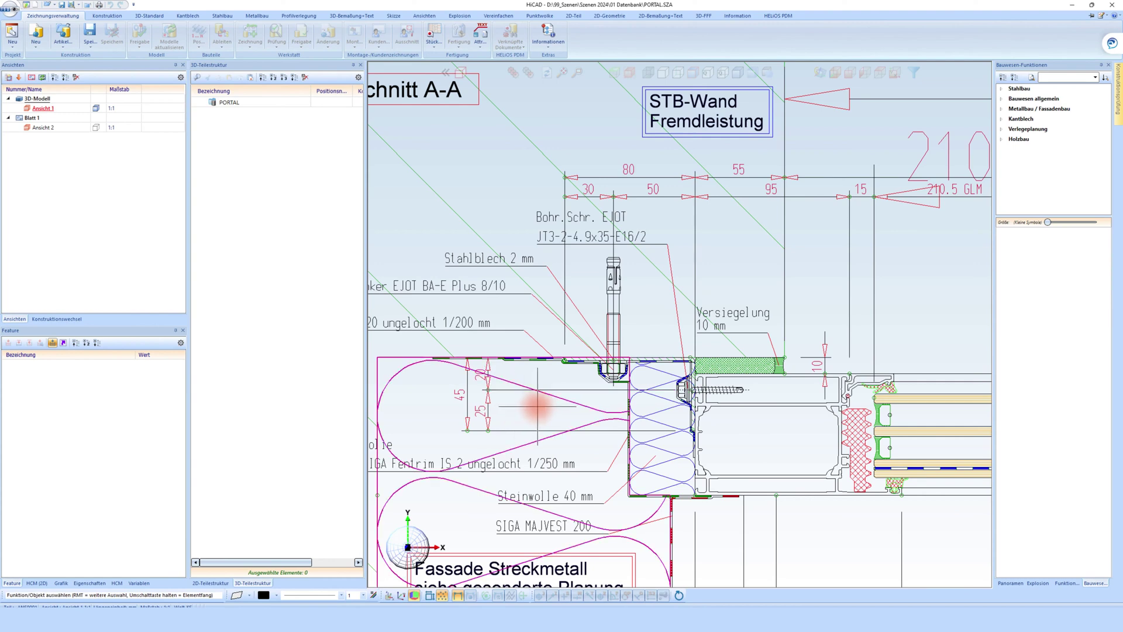
scroll(622, 386, "down", 5)
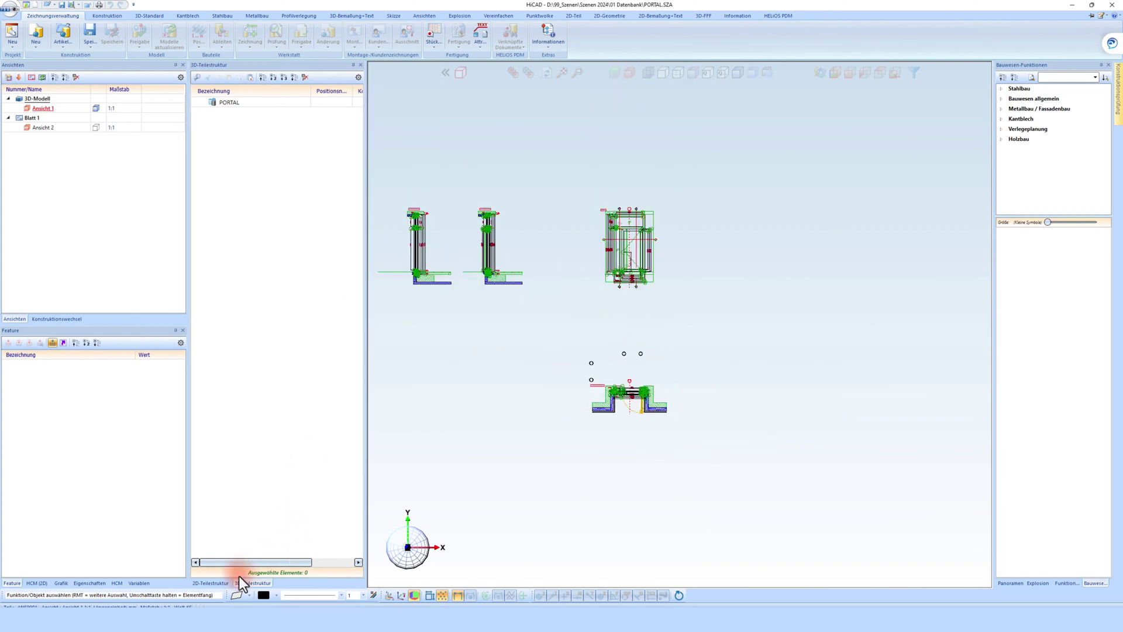
- Collapse the 2D part structure and create a new 2D part named Ansicht
left_click(211, 583)
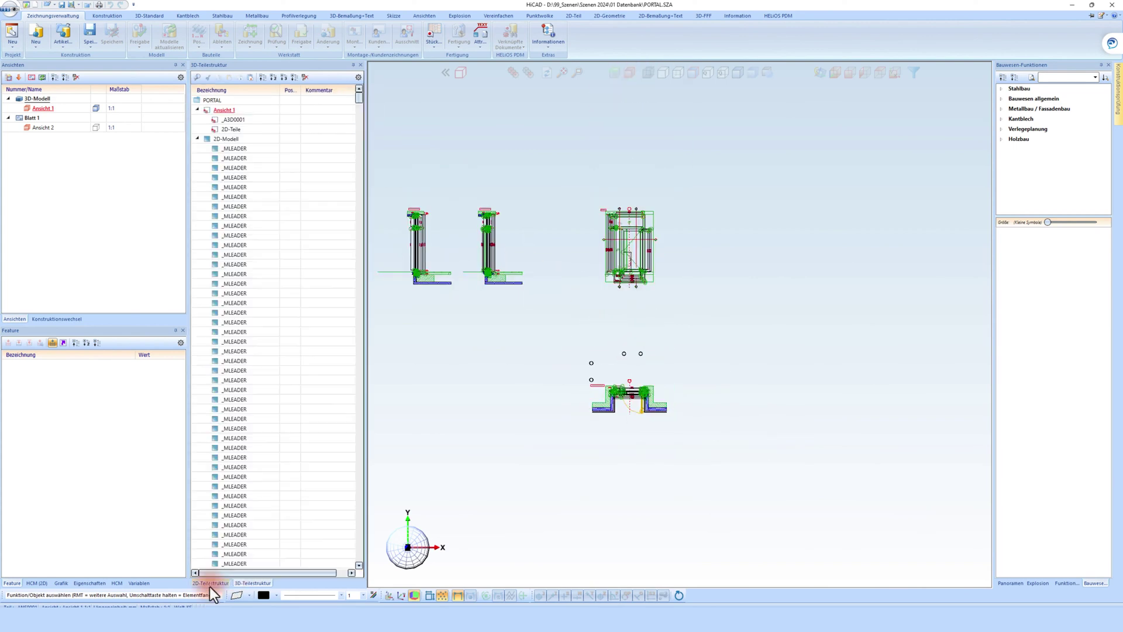
left_click(261, 78)
right_click(240, 156)
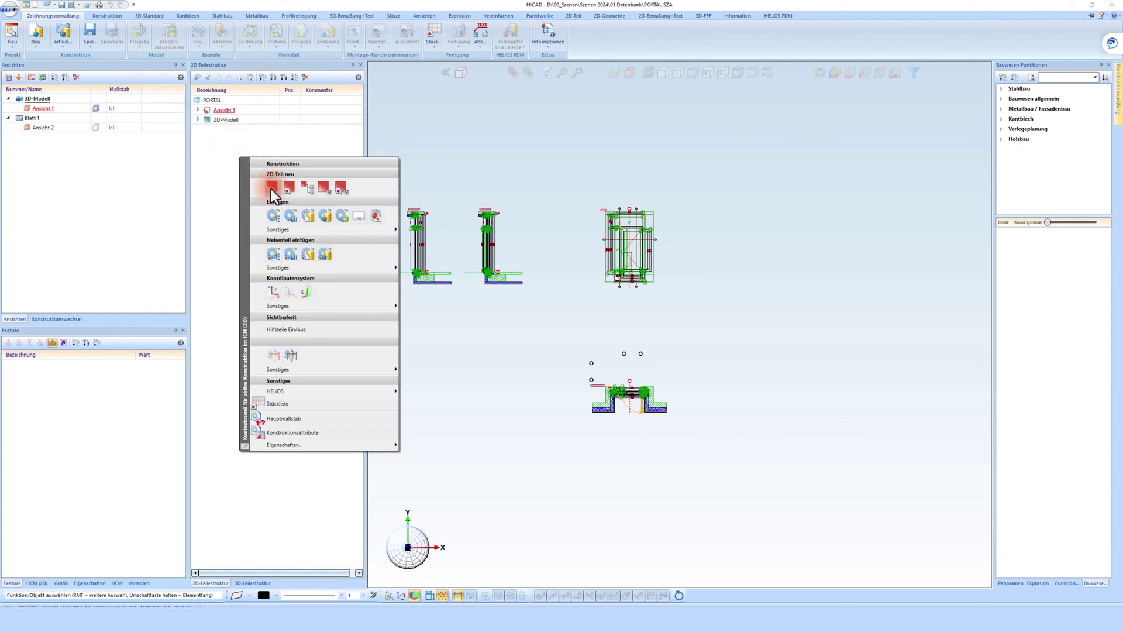
left_click(271, 188)
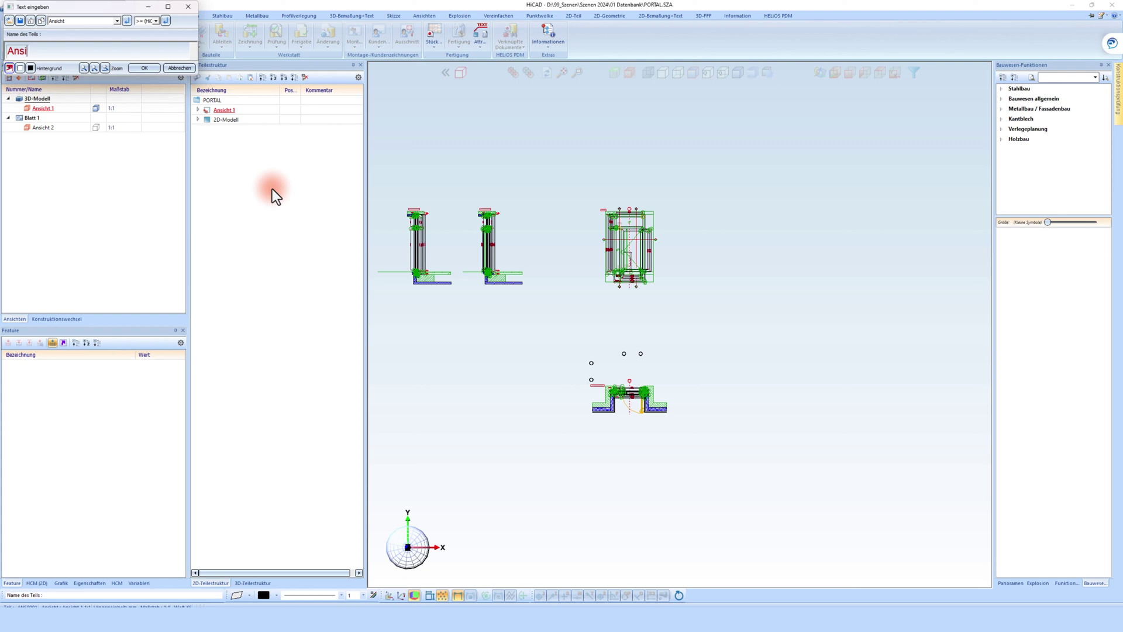
type("Ansicht")
key("Return")
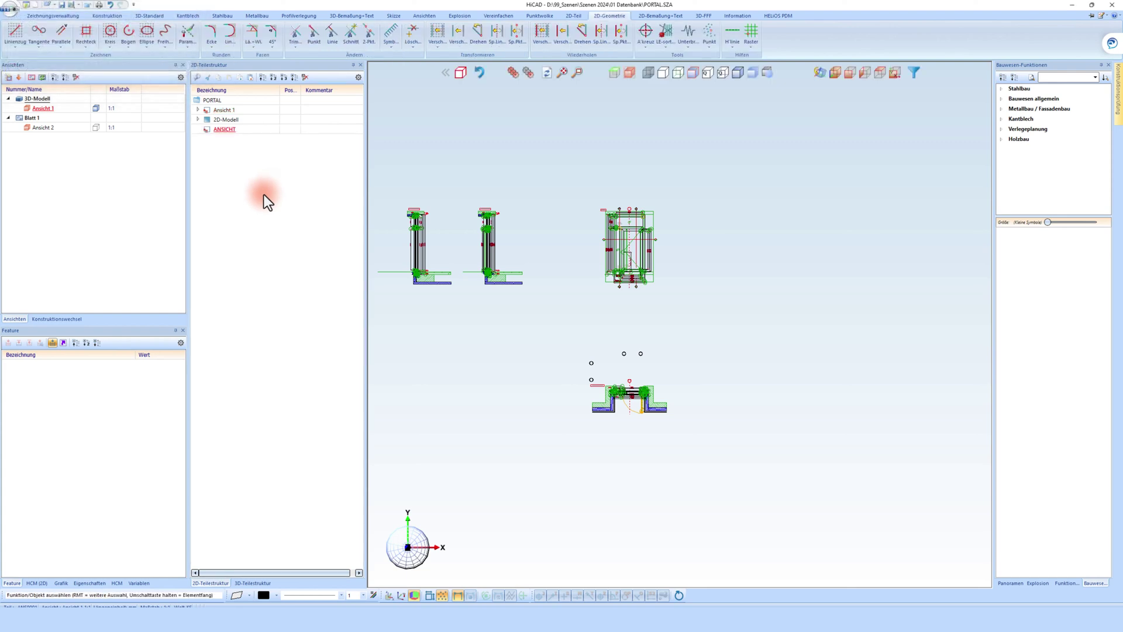
- Create another new 2D part named Vertikalschnitt
right_click(262, 194)
left_click(298, 227)
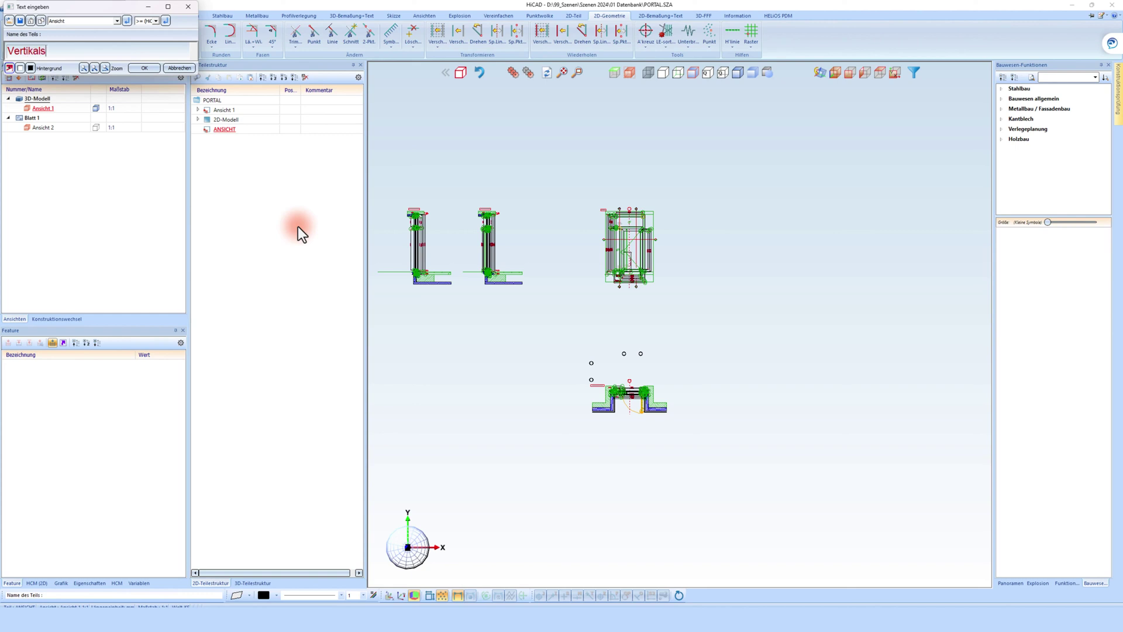
type("Vertikalschnitt")
key("Return")
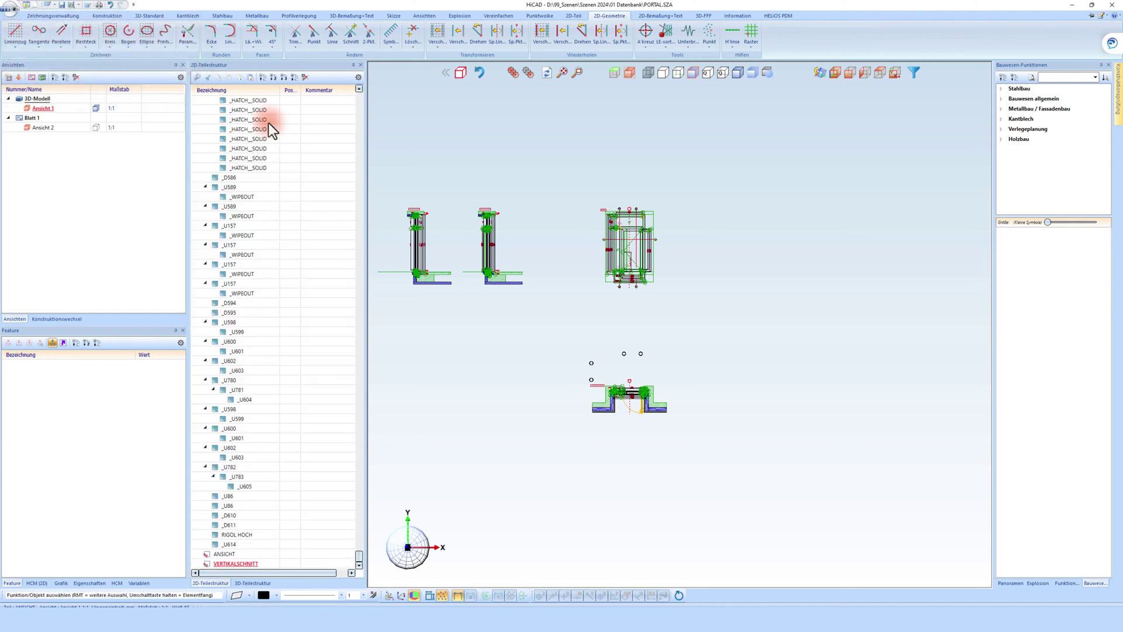
- Collapse the part structure and create a third 2D part named Horizontalschnitt
left_click(265, 76)
right_click(234, 201)
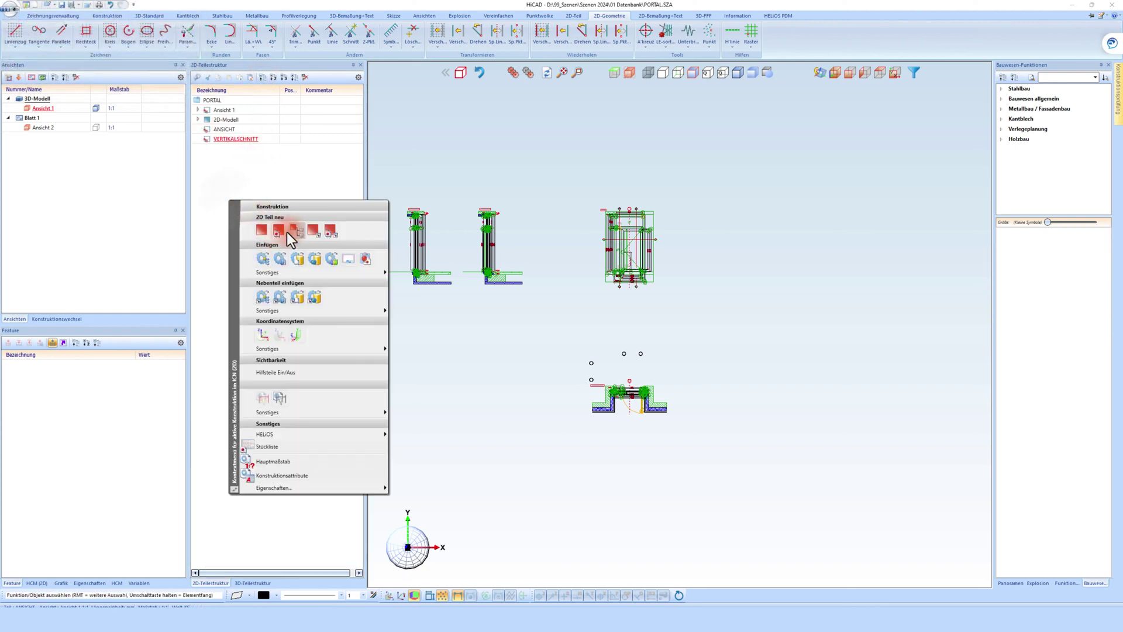
left_click(265, 230)
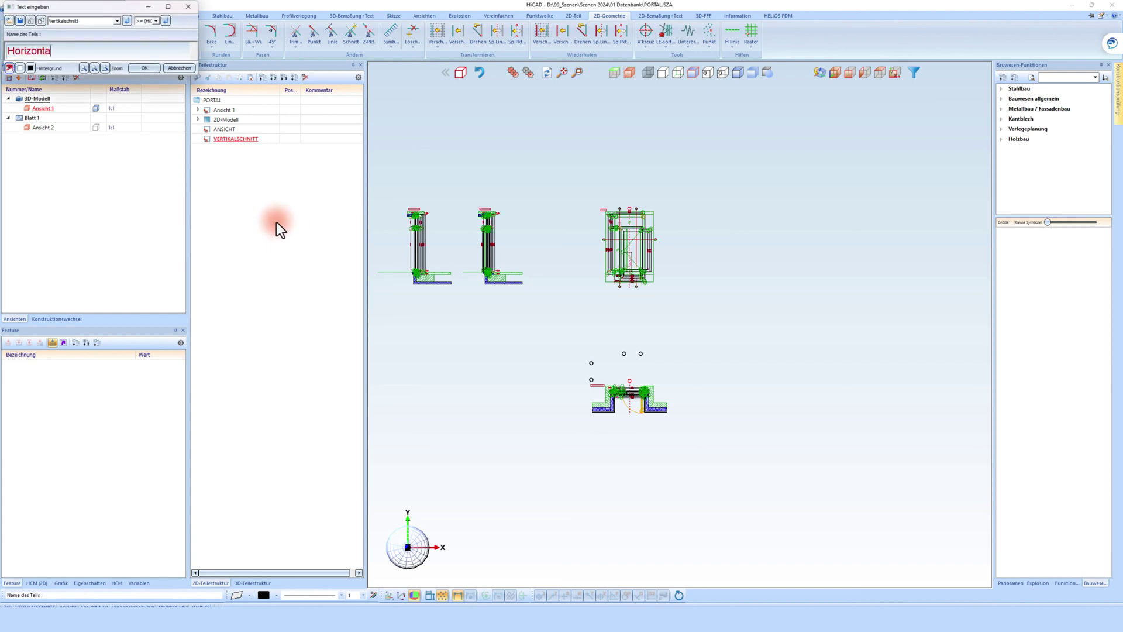
type("Horizontalschnitt")
key("Return")
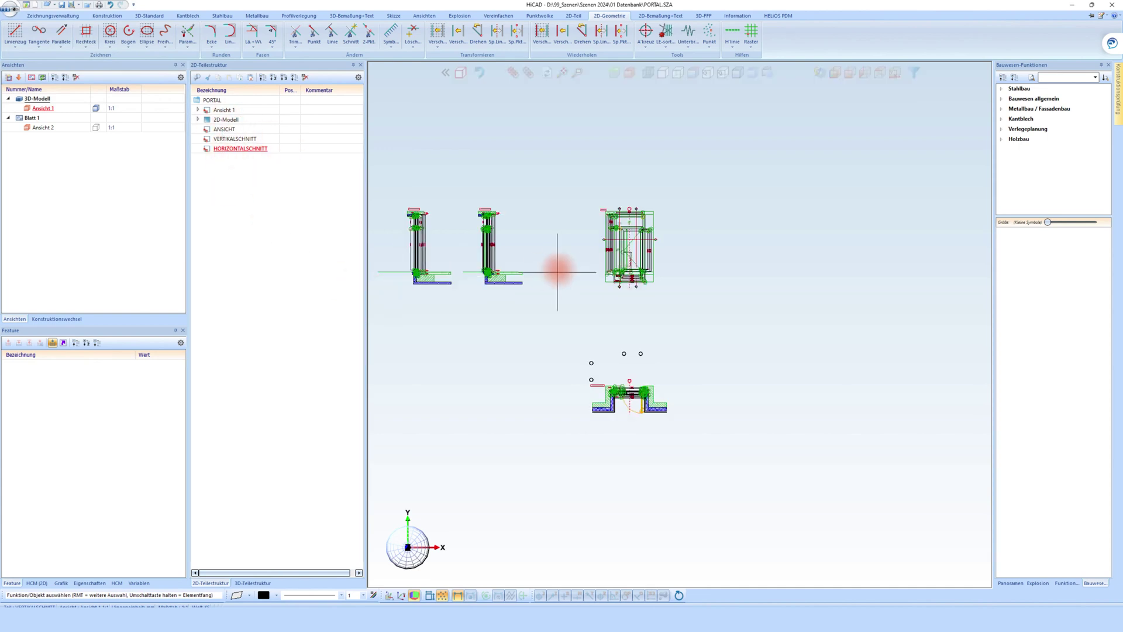
left_click(209, 166)
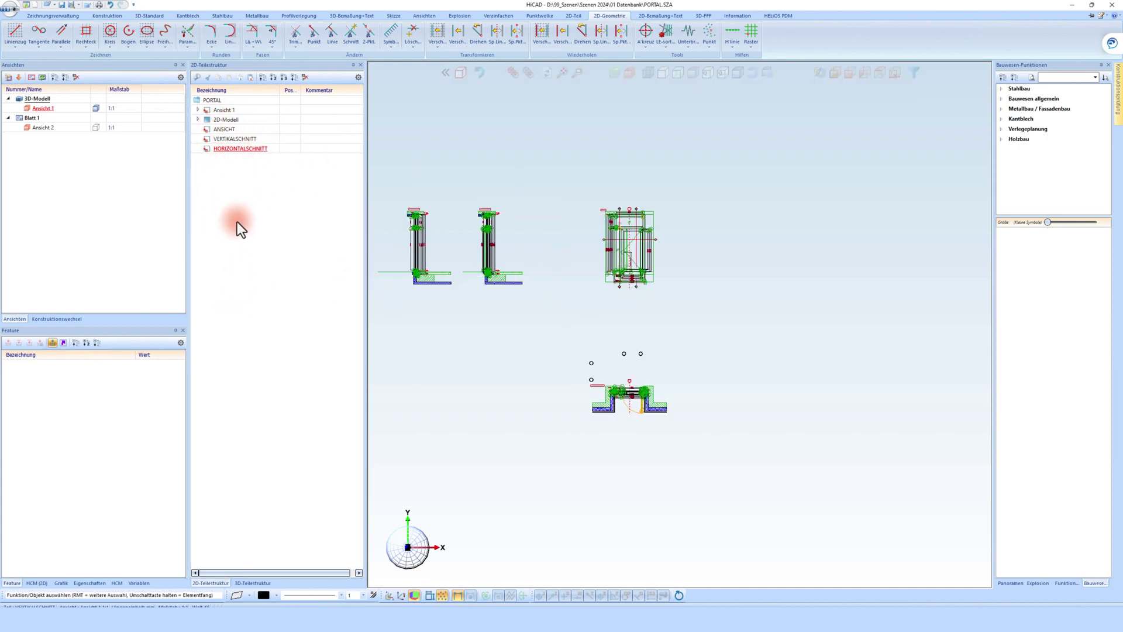
- Activate the ANSICHT part and transfer the door elevation's geometry into it with a selection rectangle (Übernehmen, Im Rechteck)
left_click(221, 132)
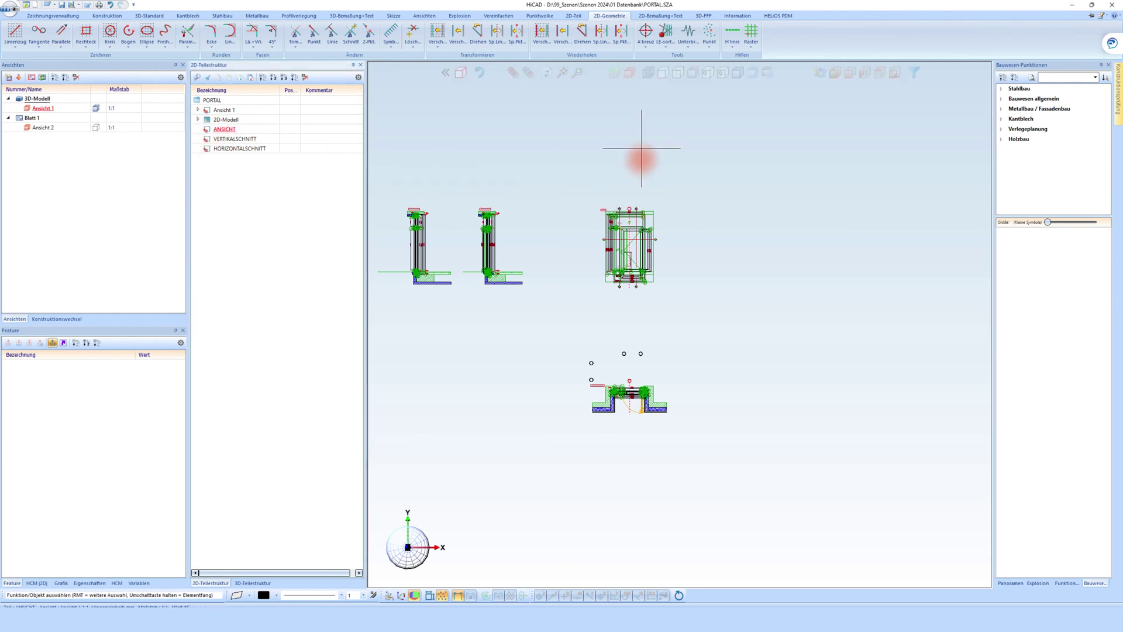
left_click(665, 42)
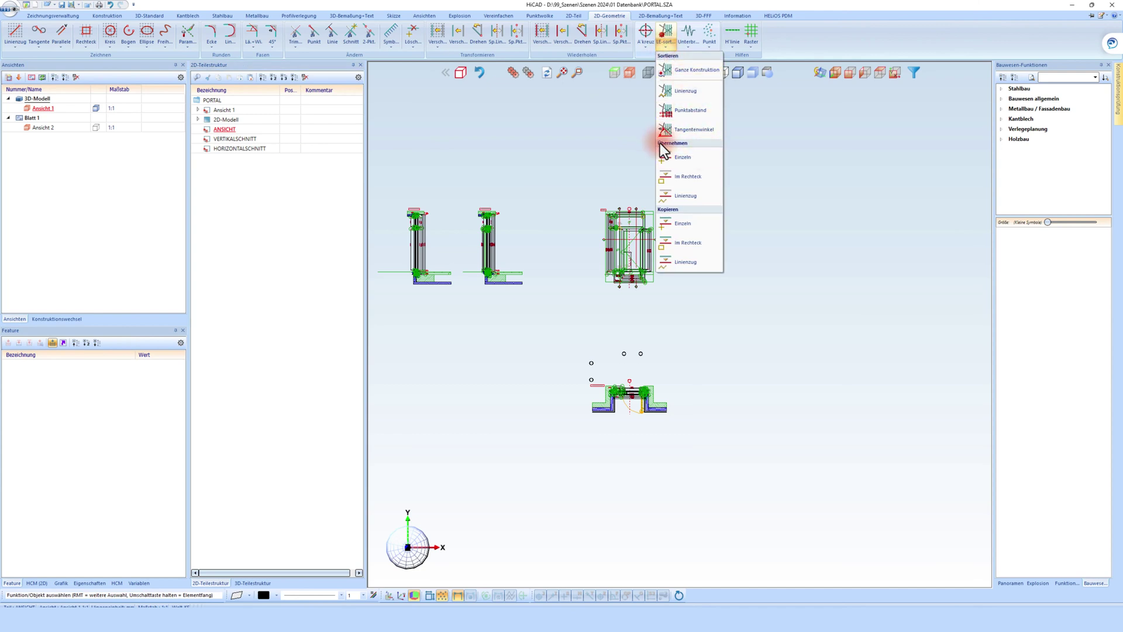
left_click(688, 176)
left_click(690, 184)
left_click(584, 307)
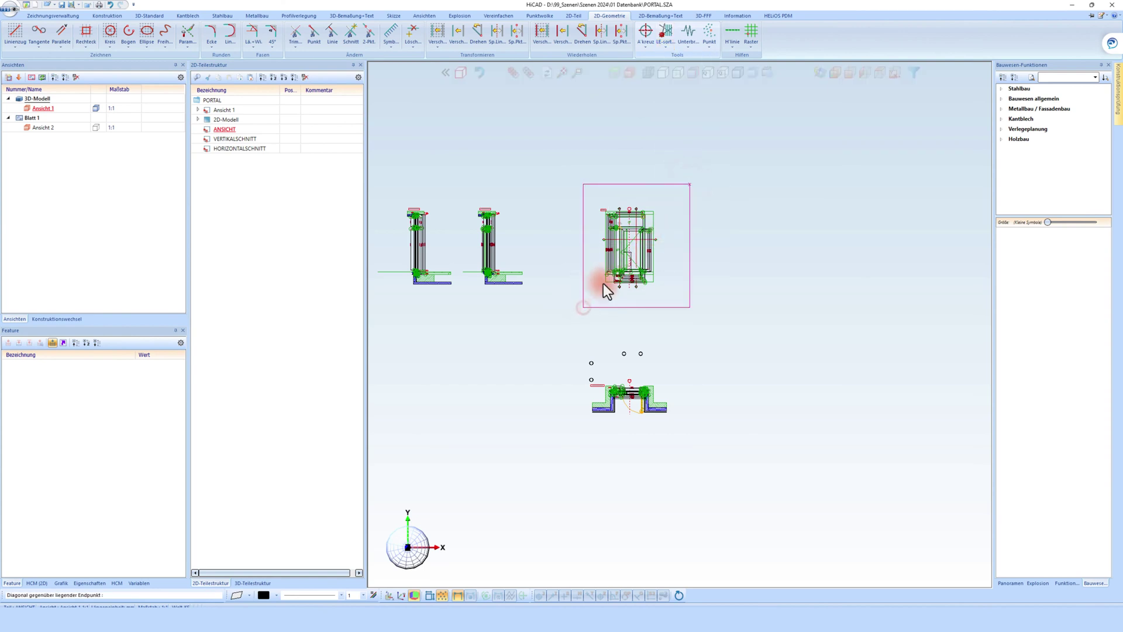
left_click(262, 77)
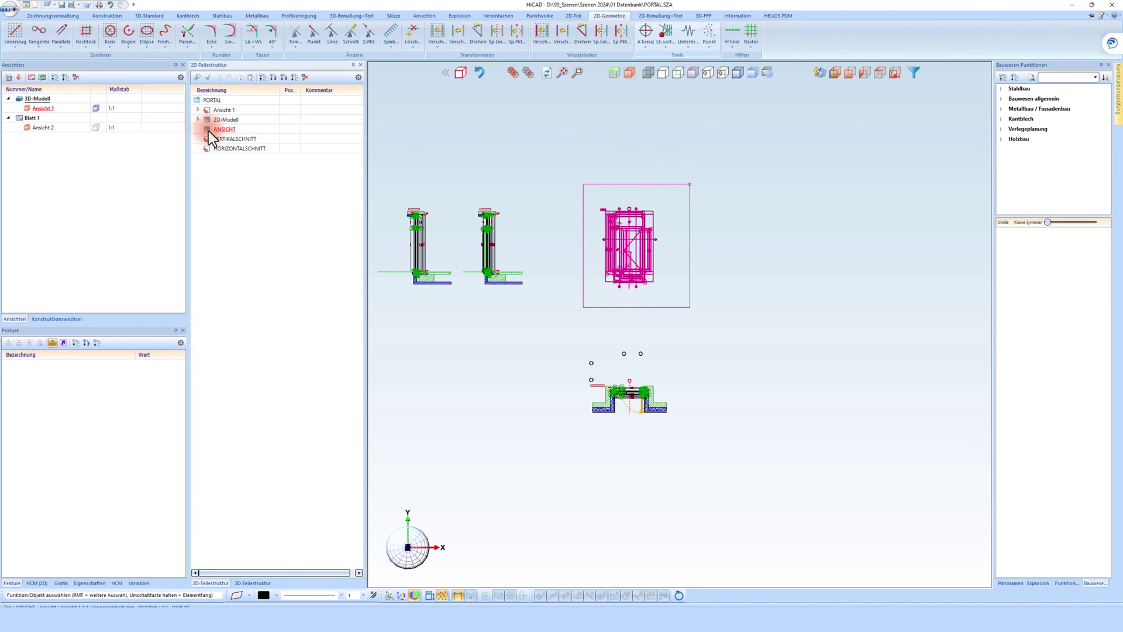
- Display only the active ANSICHT part to check its contents, and show all parts again
scroll(600, 169, "down", 1)
scroll(600, 169, "up", 2)
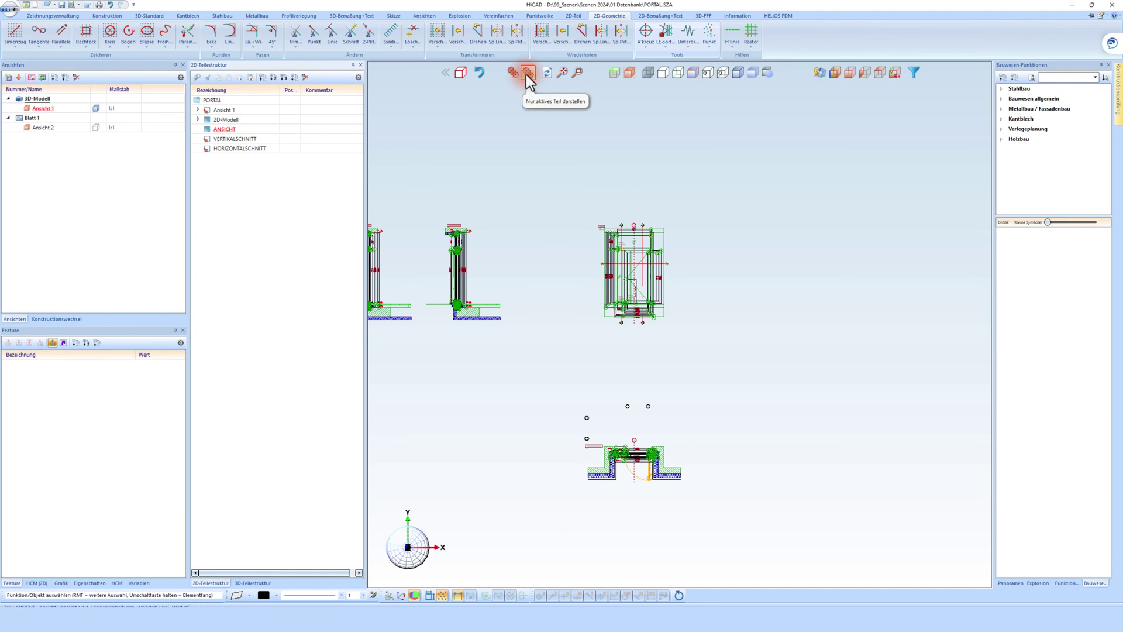
left_click(527, 74)
left_click(646, 225)
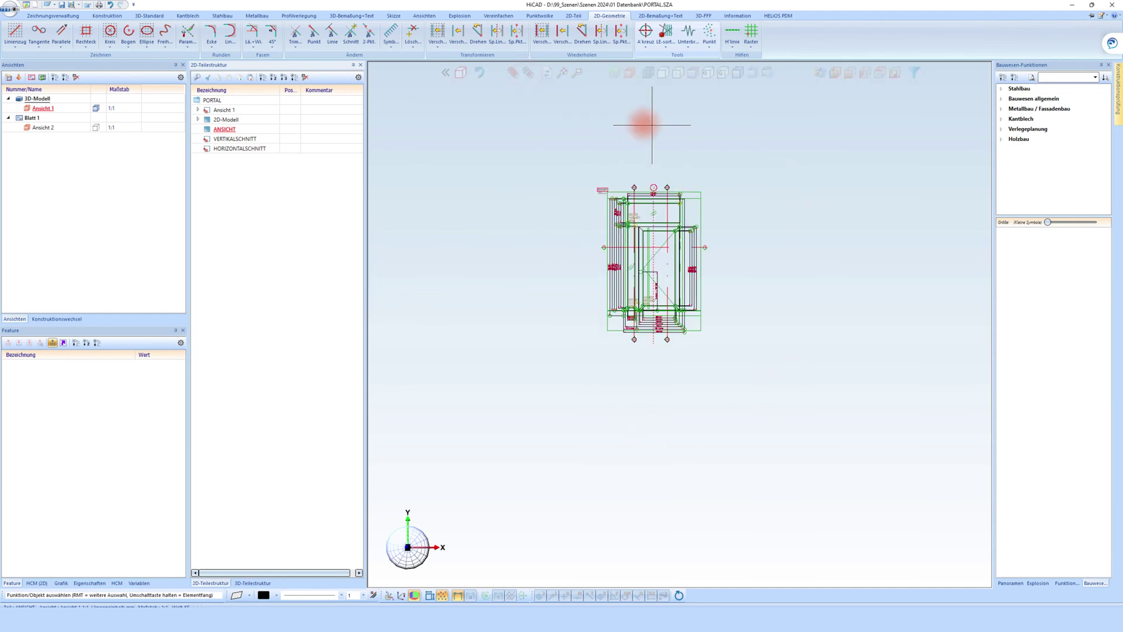
left_click(515, 69)
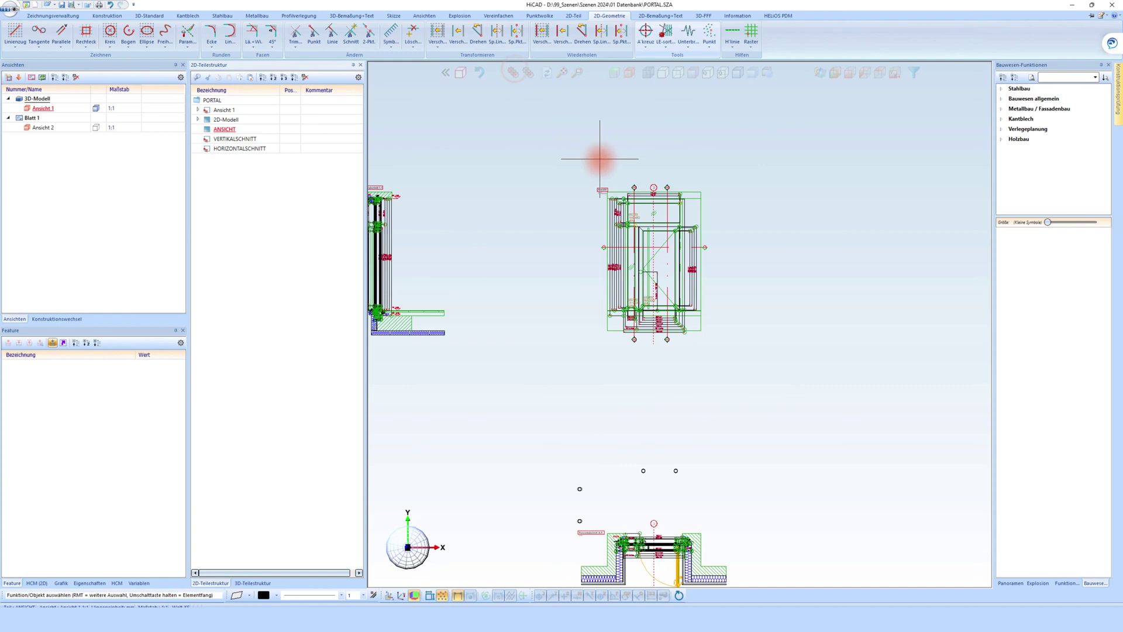
- Activate VERTIKALSCHNITT and transfer the geometry of the vertical section nearest the elevation into it by rectangle
left_click(252, 141)
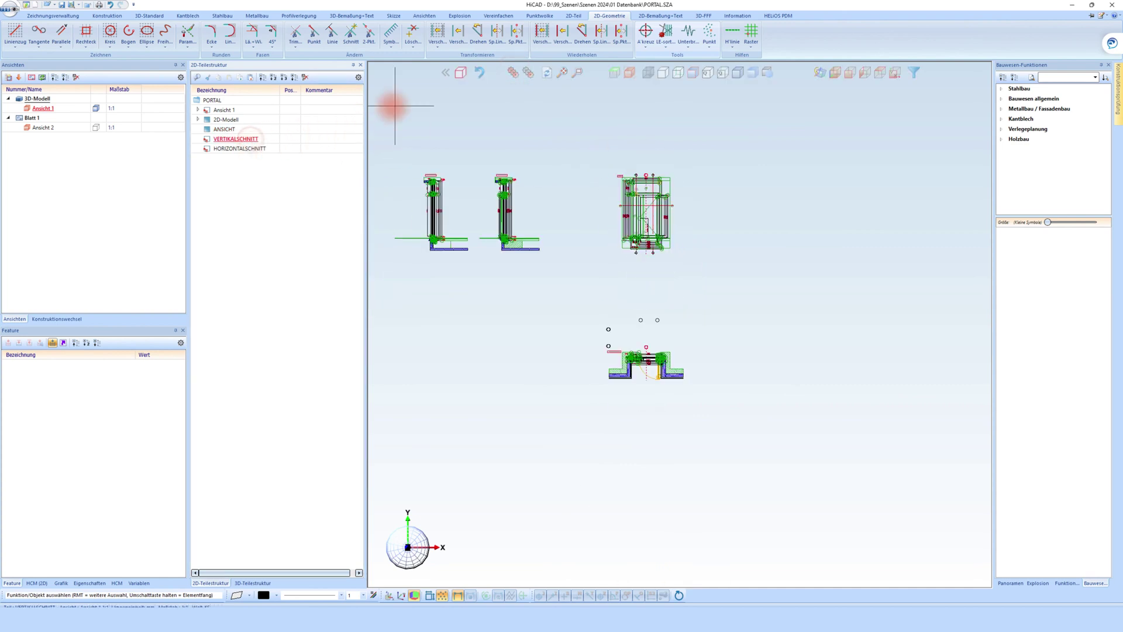
left_click(663, 47)
left_click(685, 178)
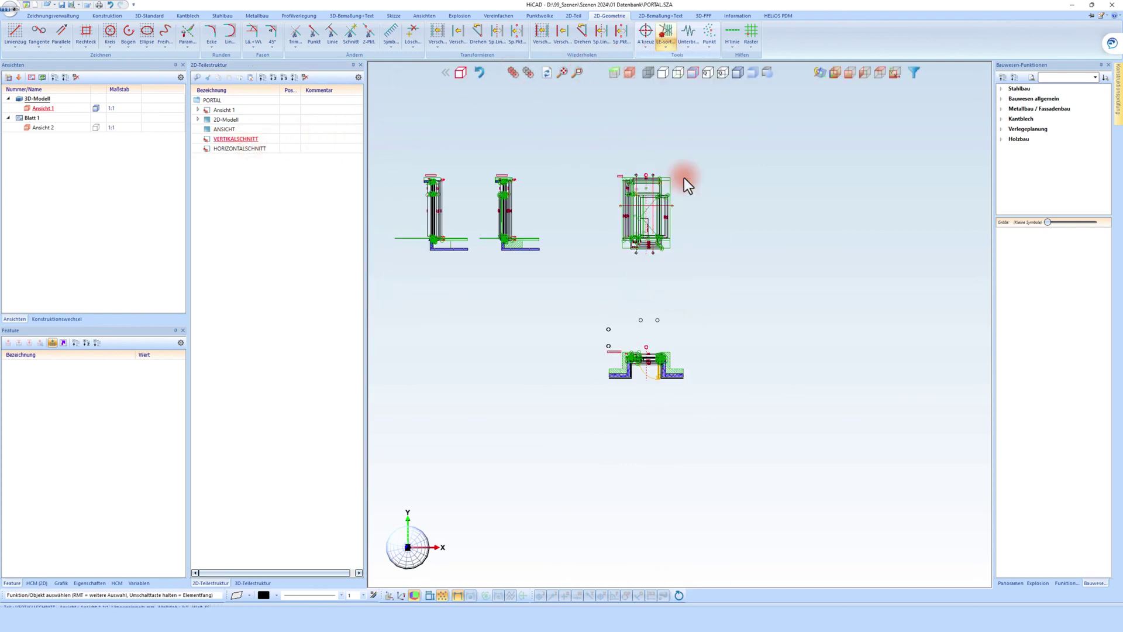
left_click(552, 147)
left_click(490, 272)
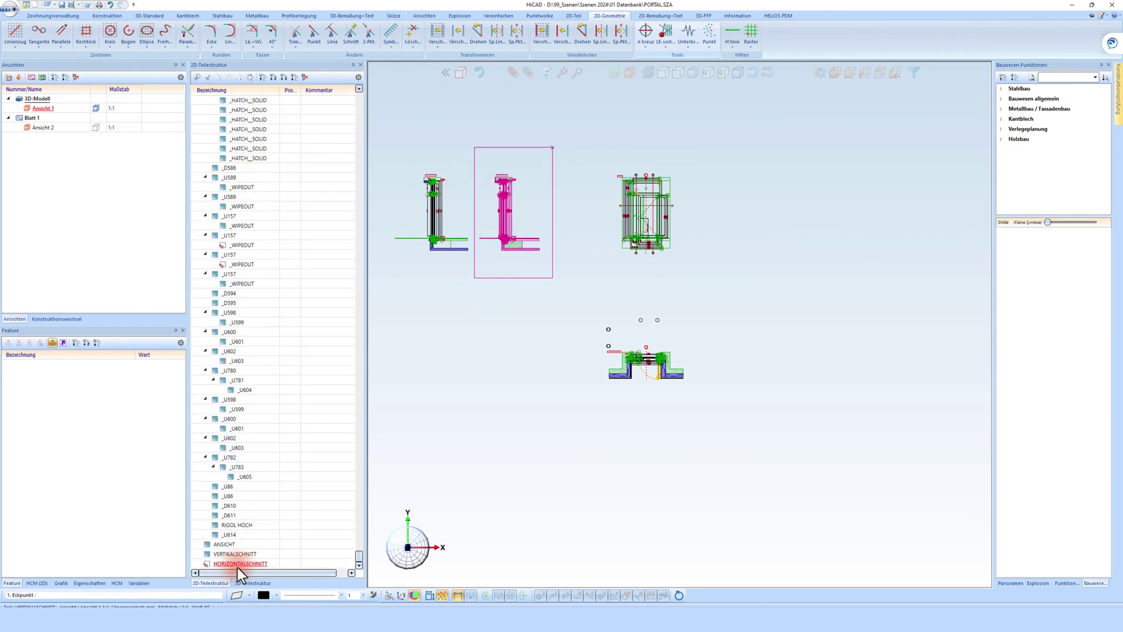
- Activate HORIZONTALSCHNITT and transfer the geometry of the horizontal section below the elevation into it by rectangle
left_click(238, 563)
left_click(669, 51)
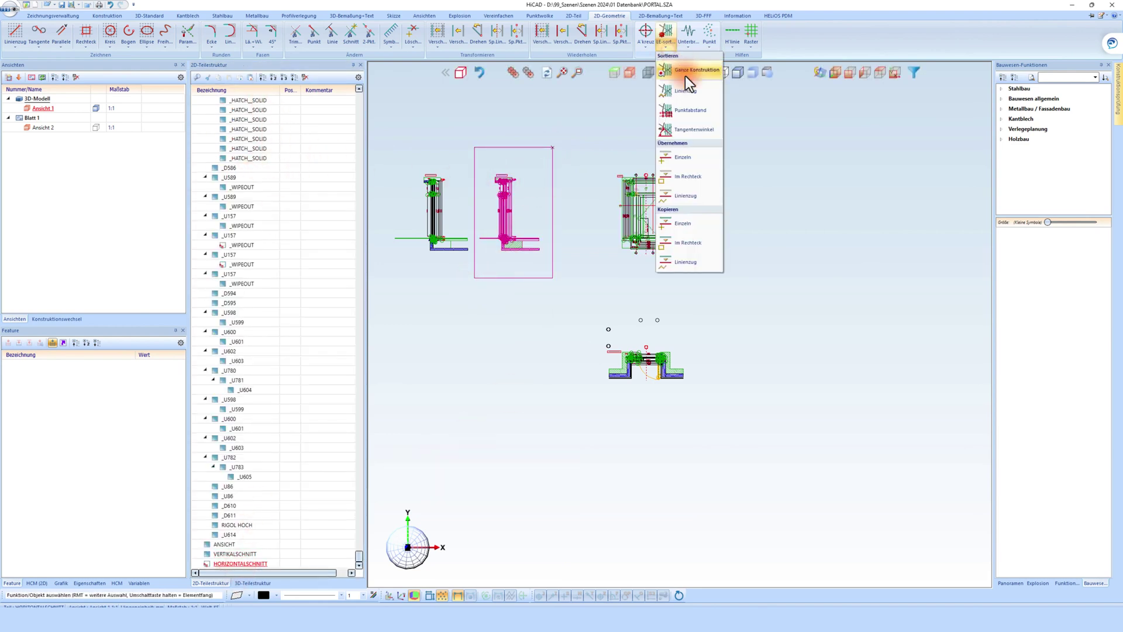
left_click(690, 176)
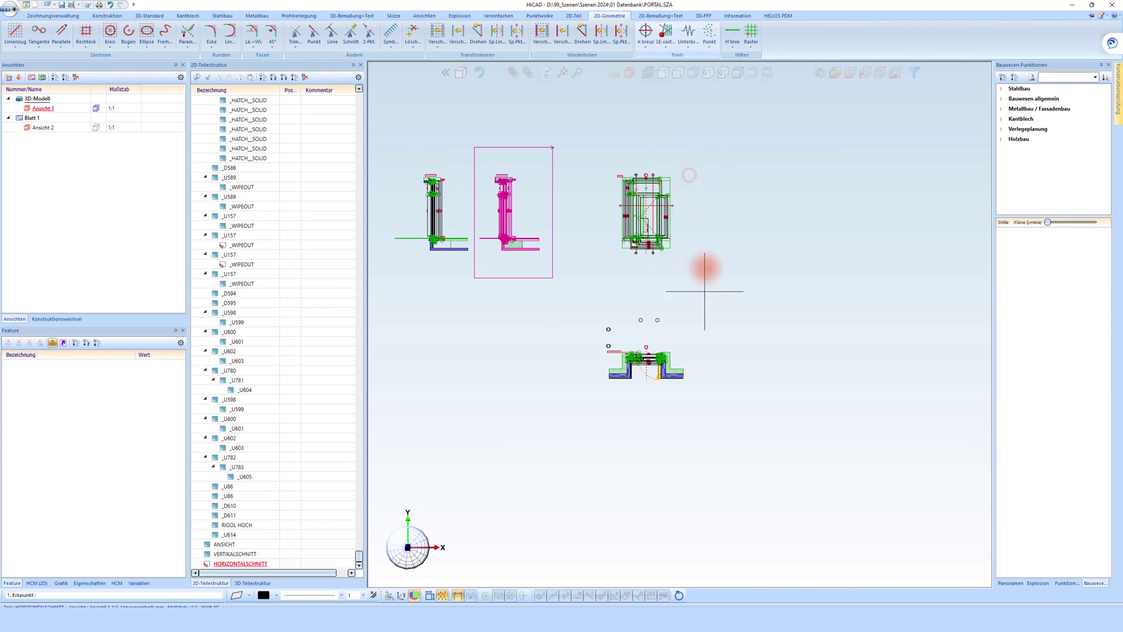
left_click(706, 339)
left_click(591, 396)
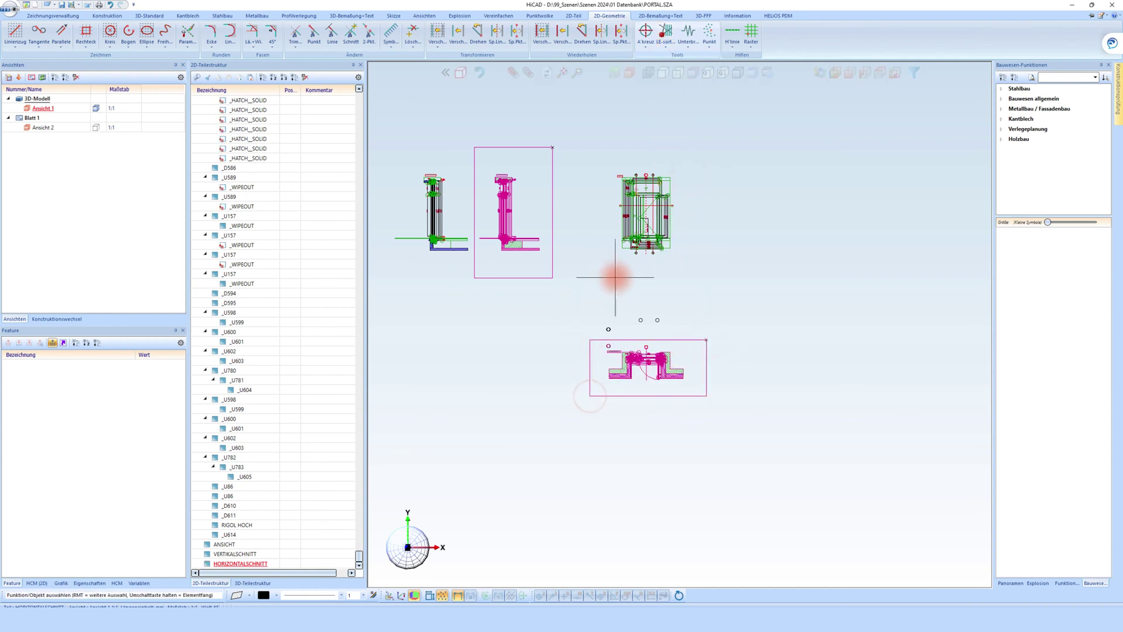
- Delete the geometry of the redundant vertical section farthest from the elevation with a selection rectangle
left_click(644, 214)
scroll(714, 272, "down", 2)
scroll(525, 236, "up", 1)
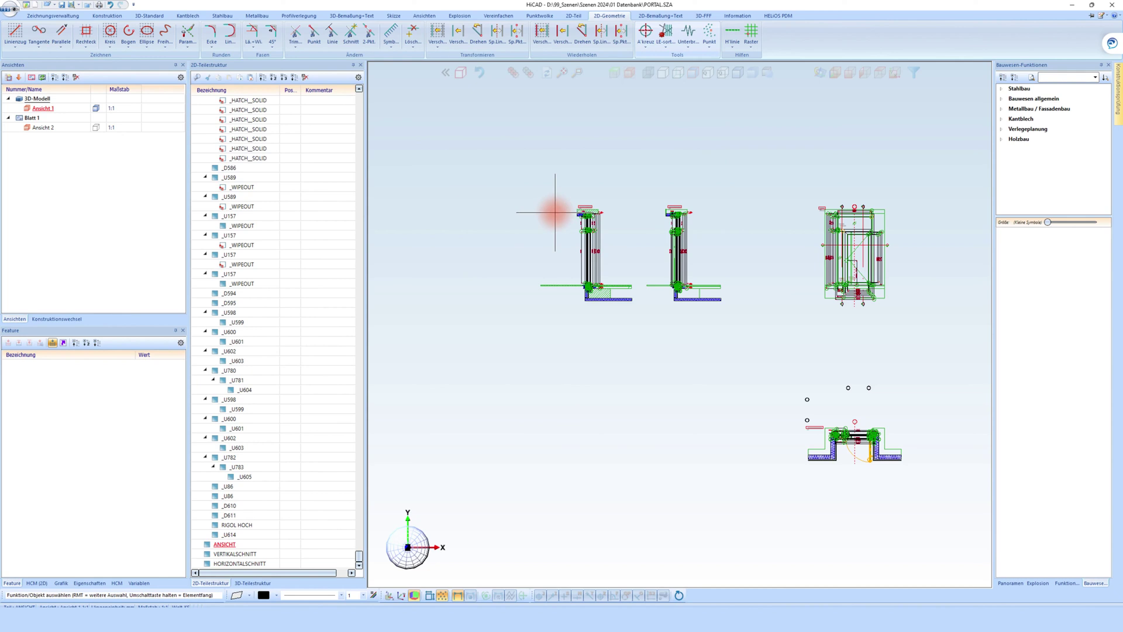
left_click(413, 47)
left_click(441, 97)
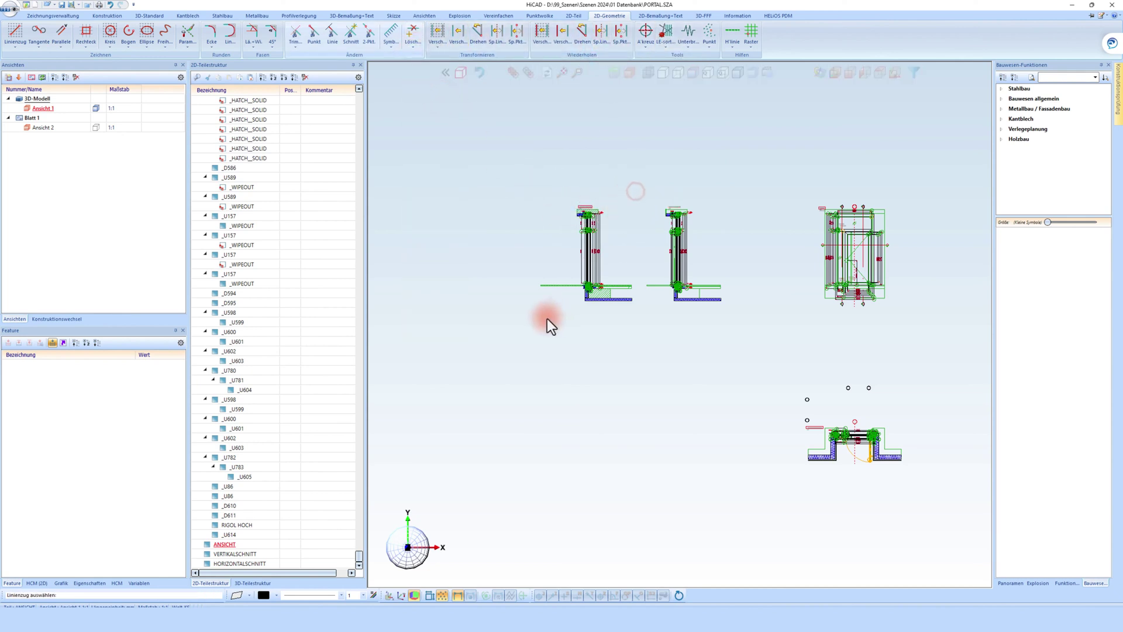
left_click(413, 47)
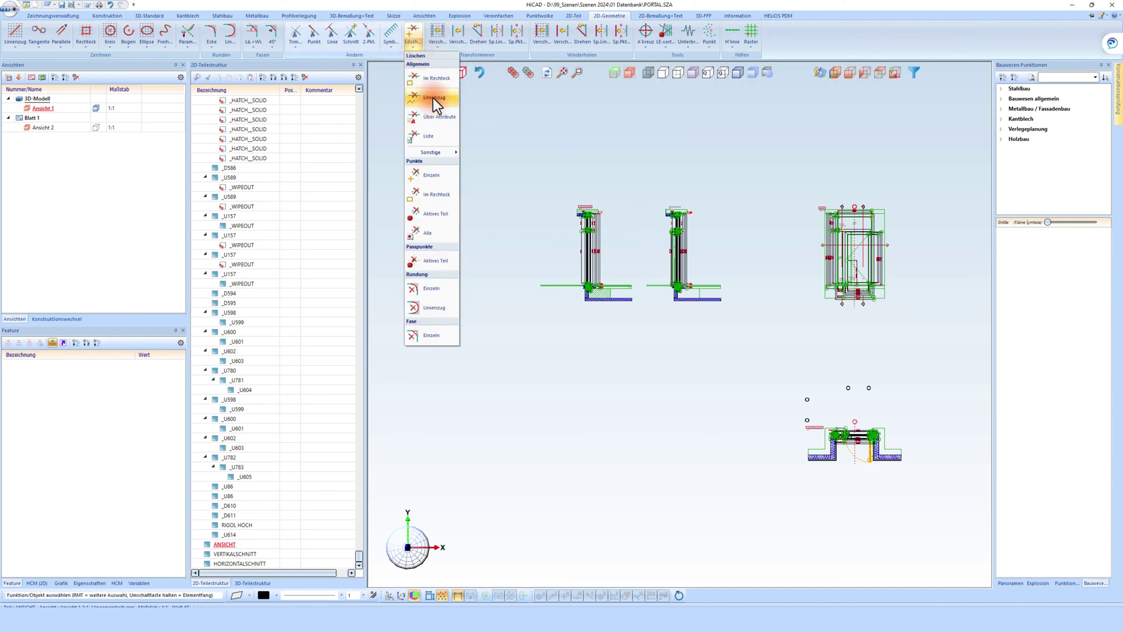
left_click(433, 85)
left_click(637, 193)
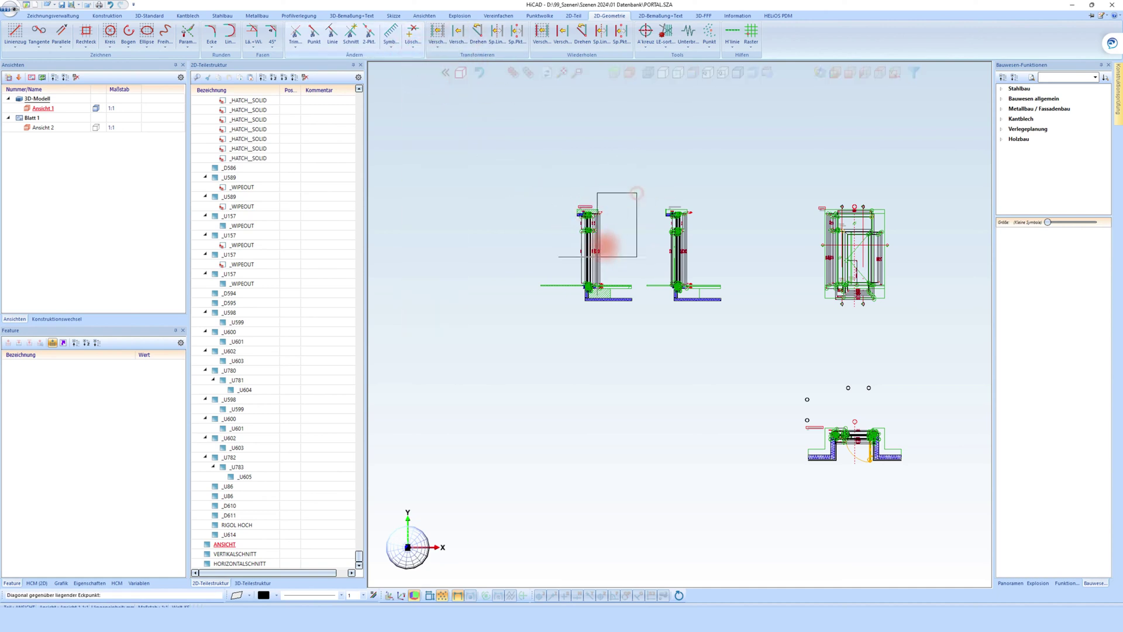
left_click(504, 330)
- Delete the loose circles between the elevation and the horizontal section with a selection rectangle
left_click(889, 375)
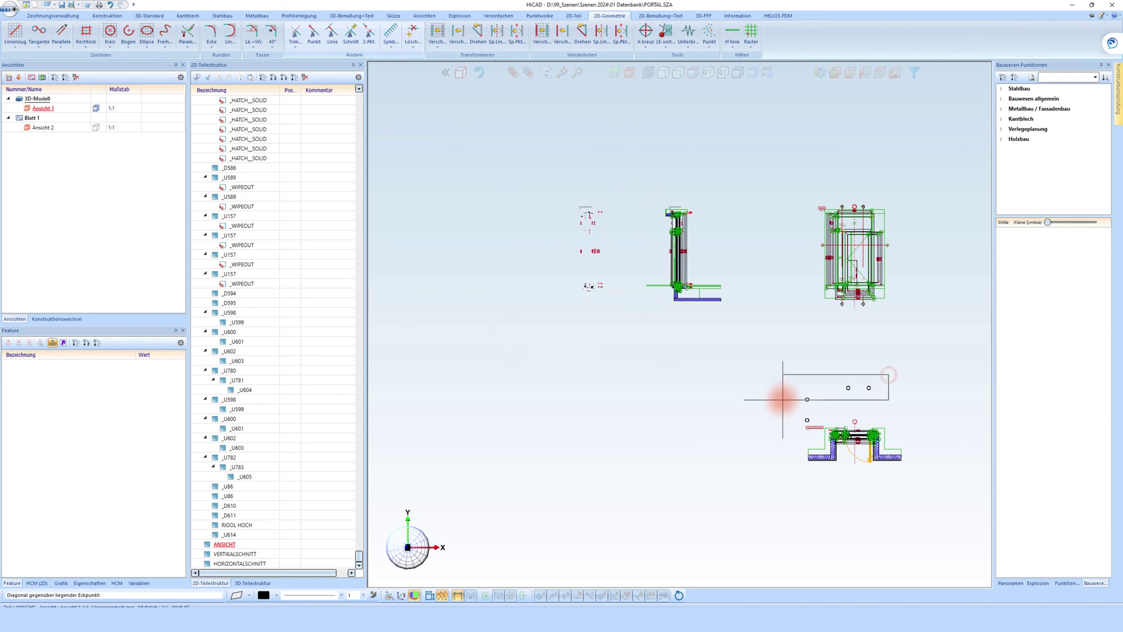
left_click(783, 400)
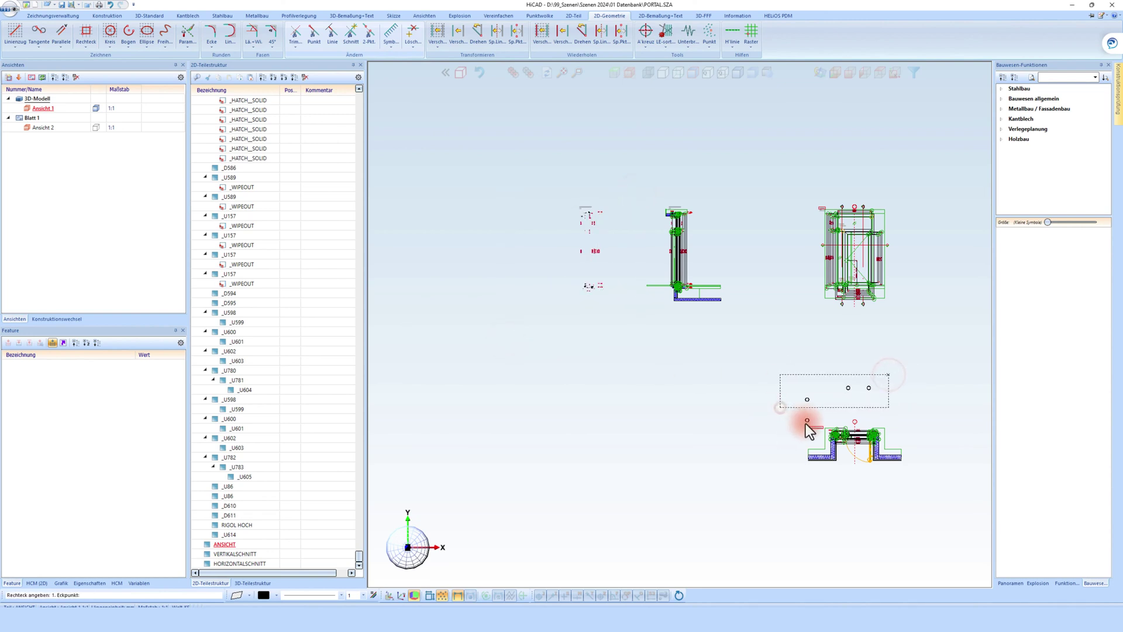
left_click(562, 34)
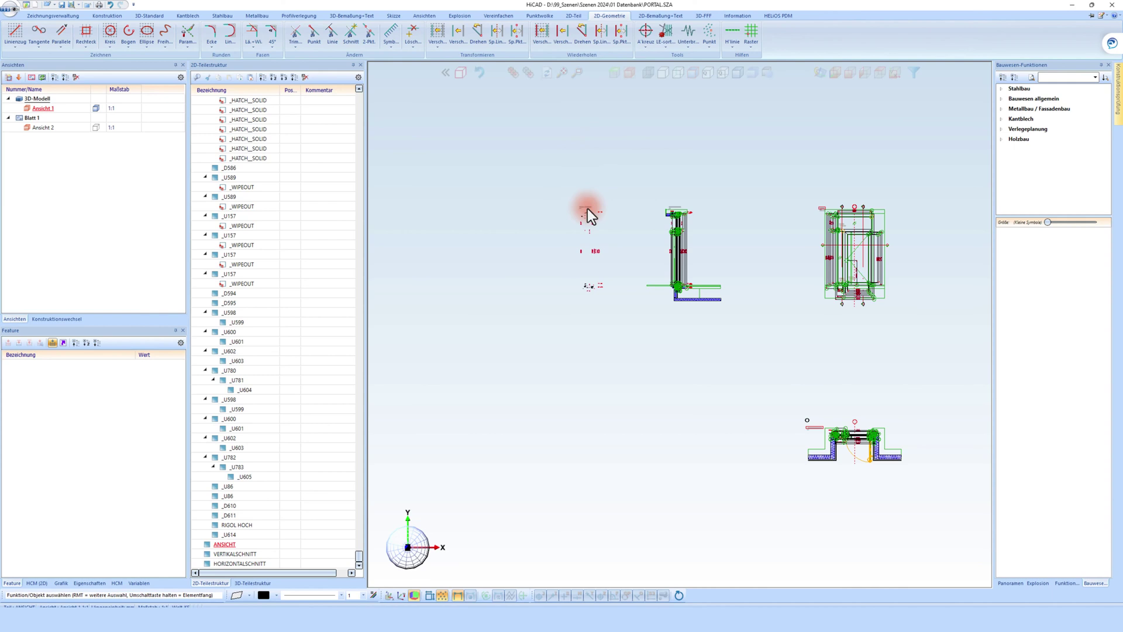
- Delete the texts left over from the removed vertical section with a rectangle (Text löschen, Im Rechteck)
left_click(660, 16)
left_click(650, 35)
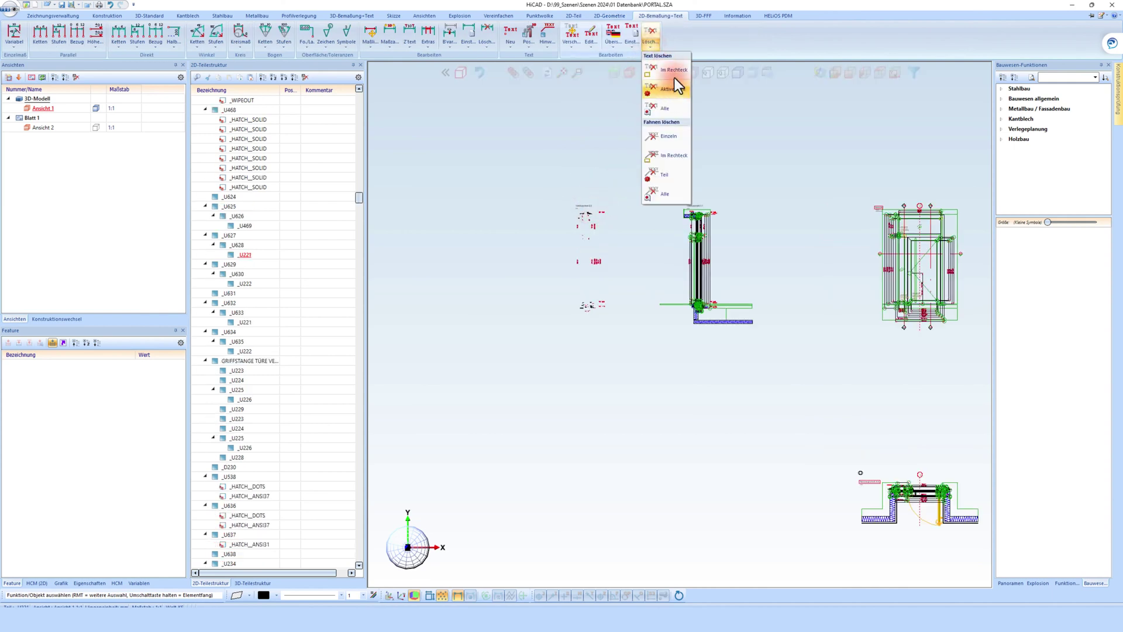
left_click(674, 71)
left_click(628, 186)
left_click(551, 353)
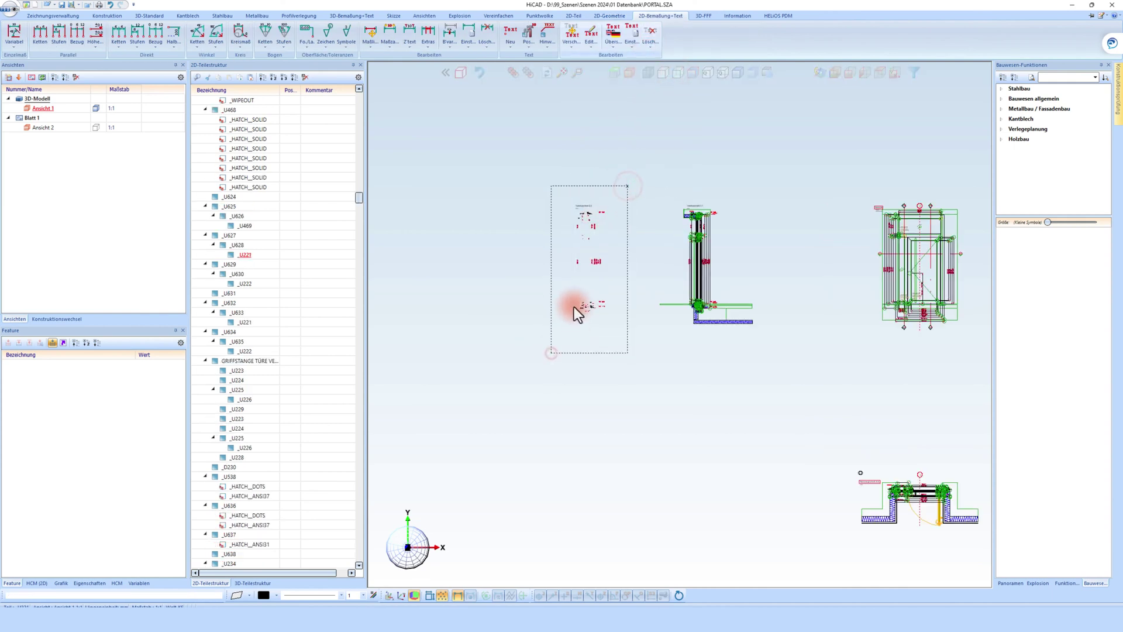
scroll(632, 253, "down", 5)
scroll(617, 280, "up", 4)
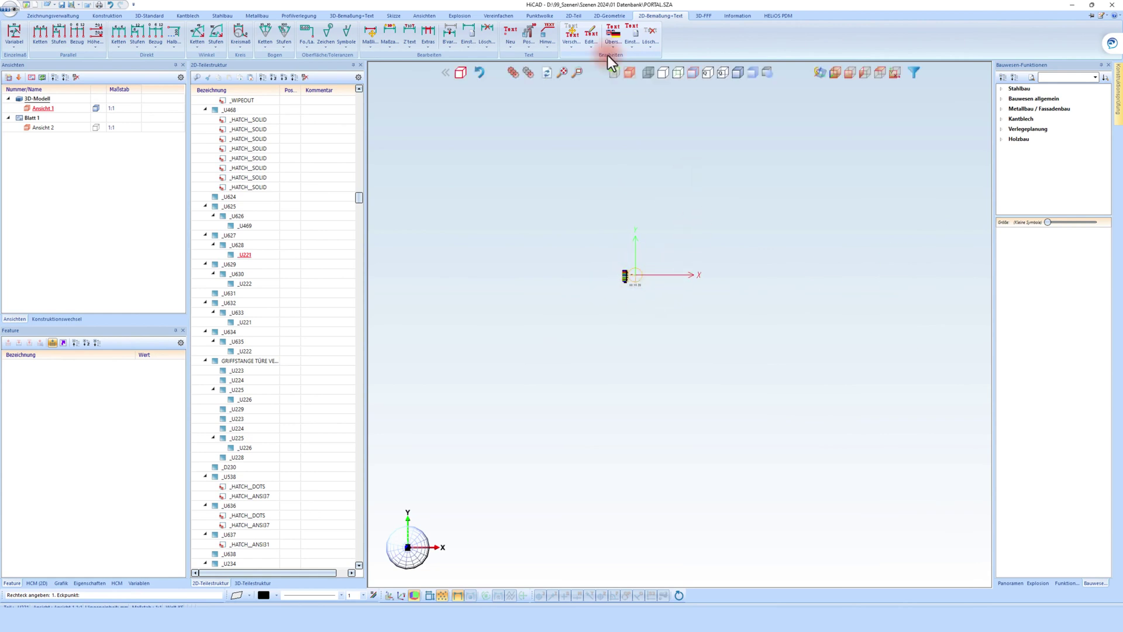
- Delete the texts around the coordinate origin with a selection rectangle
left_click(649, 45)
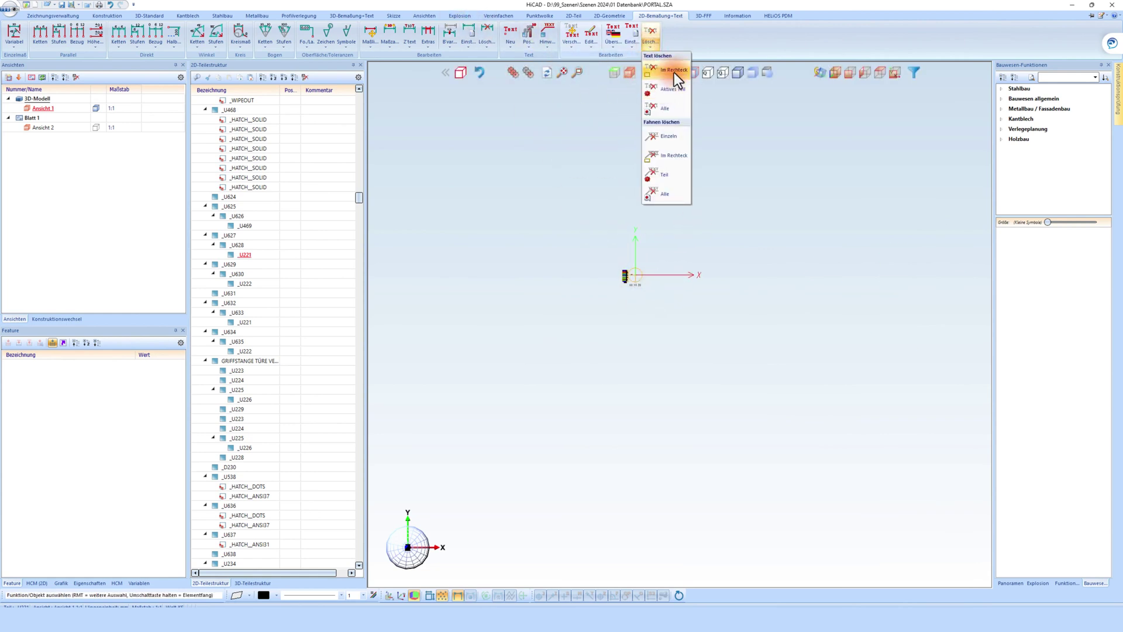
left_click(674, 70)
left_click(676, 240)
left_click(597, 311)
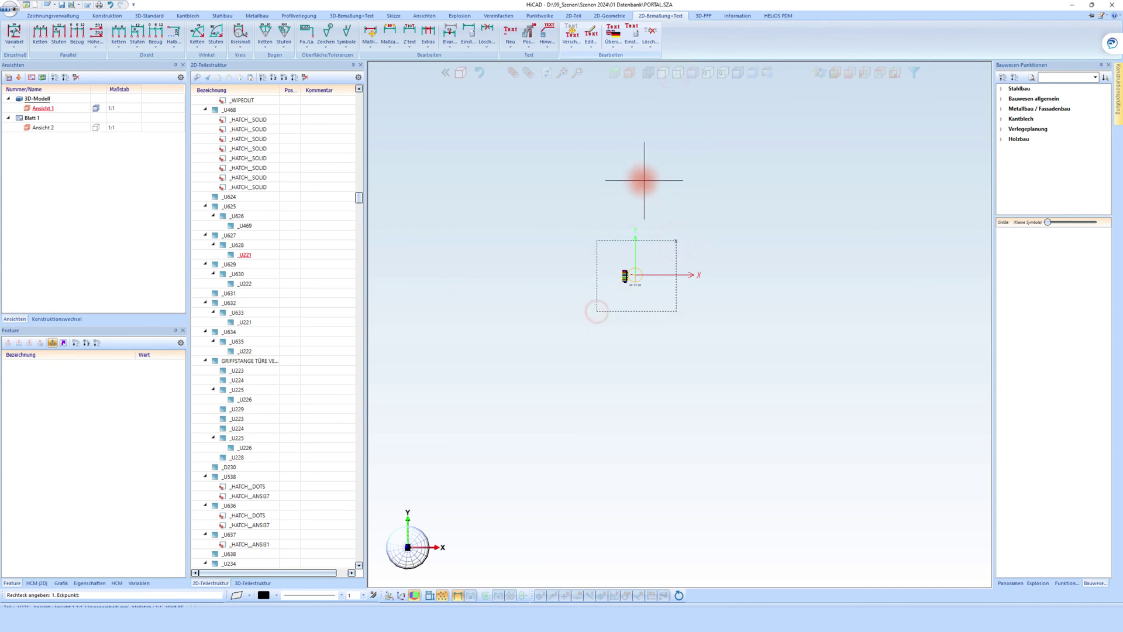
middle_click(617, 199)
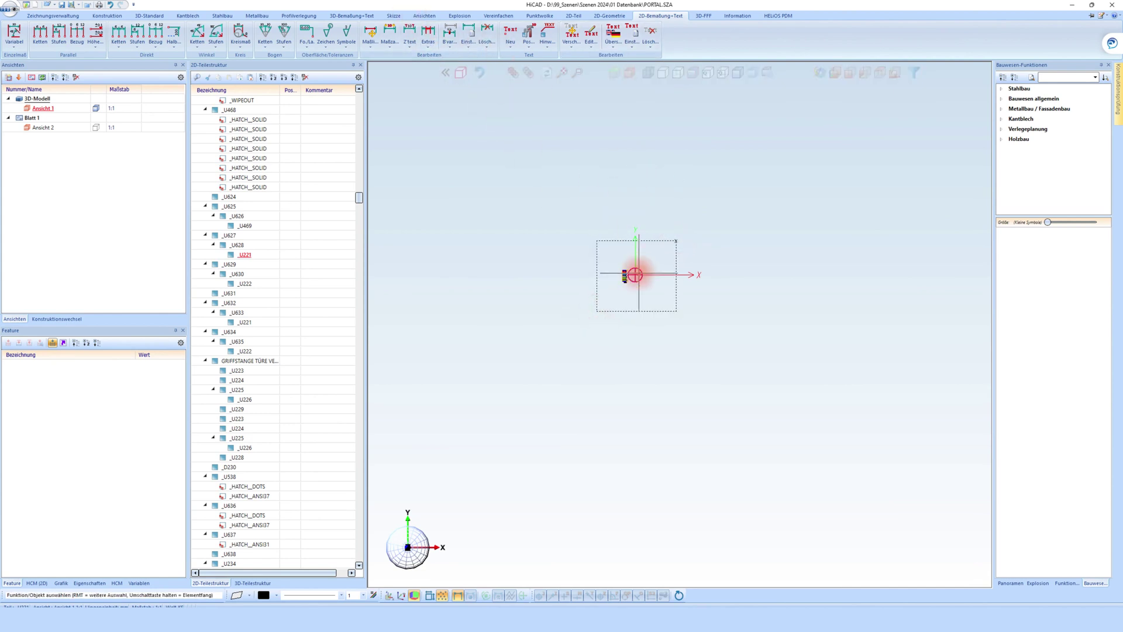
- Delete the stray geometry remaining beside the coordinate origin by rectangle and fit the whole drawing in the view
left_click(630, 279)
left_click(412, 45)
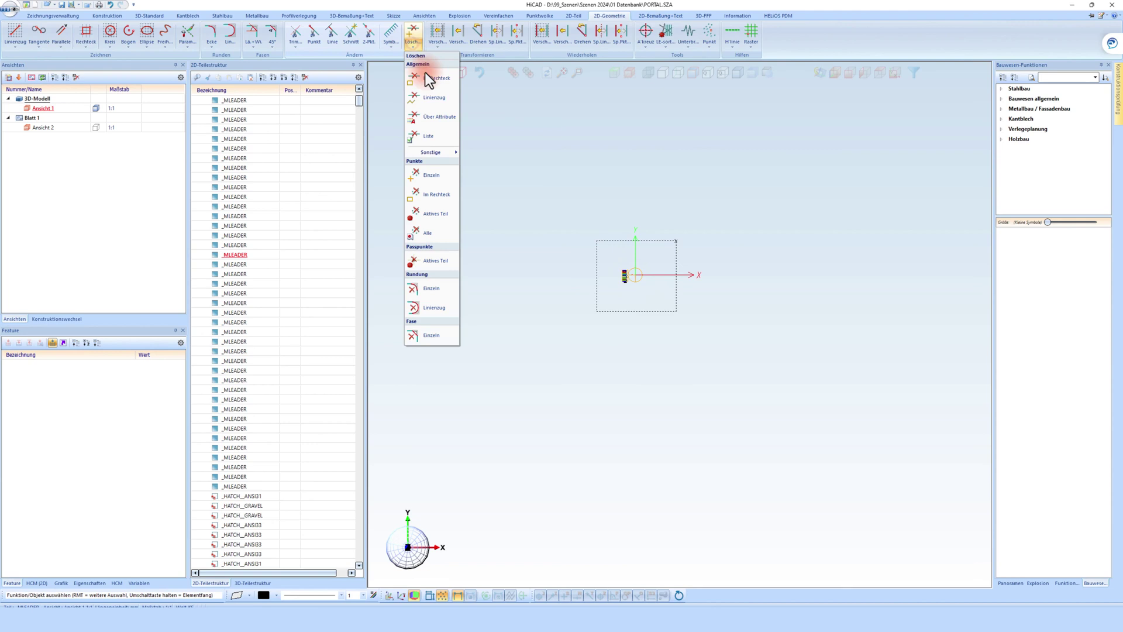
left_click(439, 98)
left_click(671, 240)
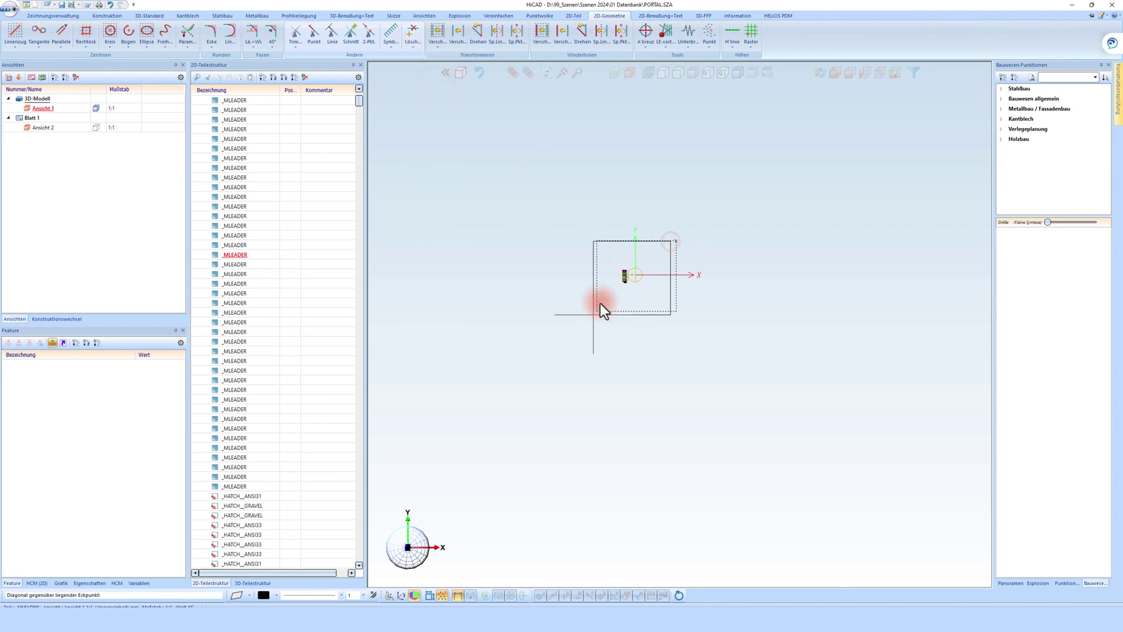
left_click(592, 314)
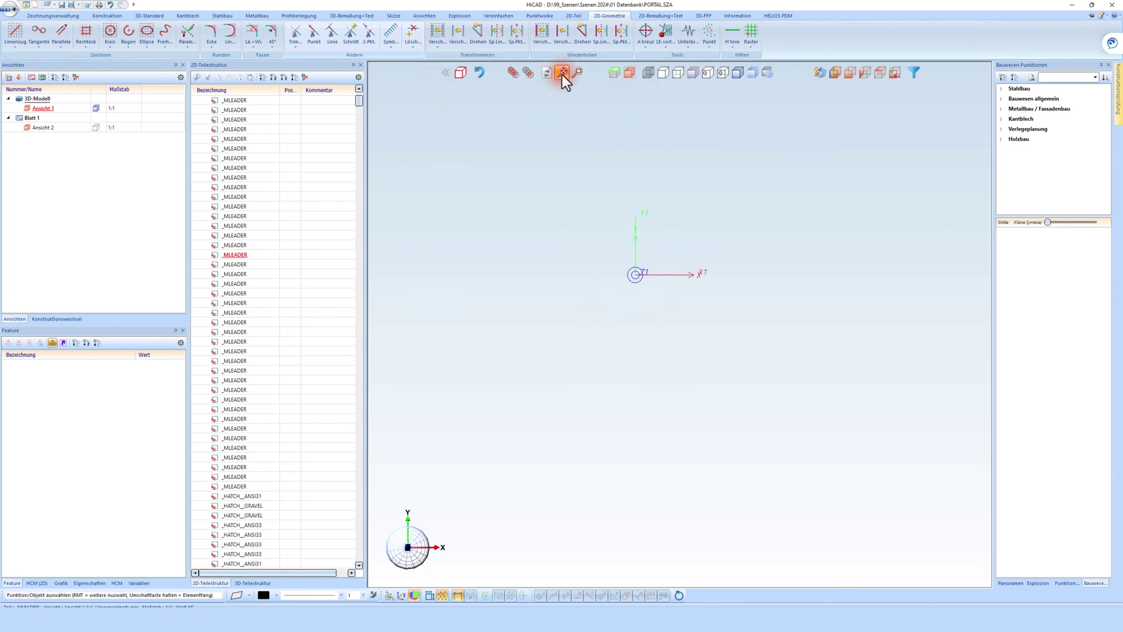
left_click(563, 75)
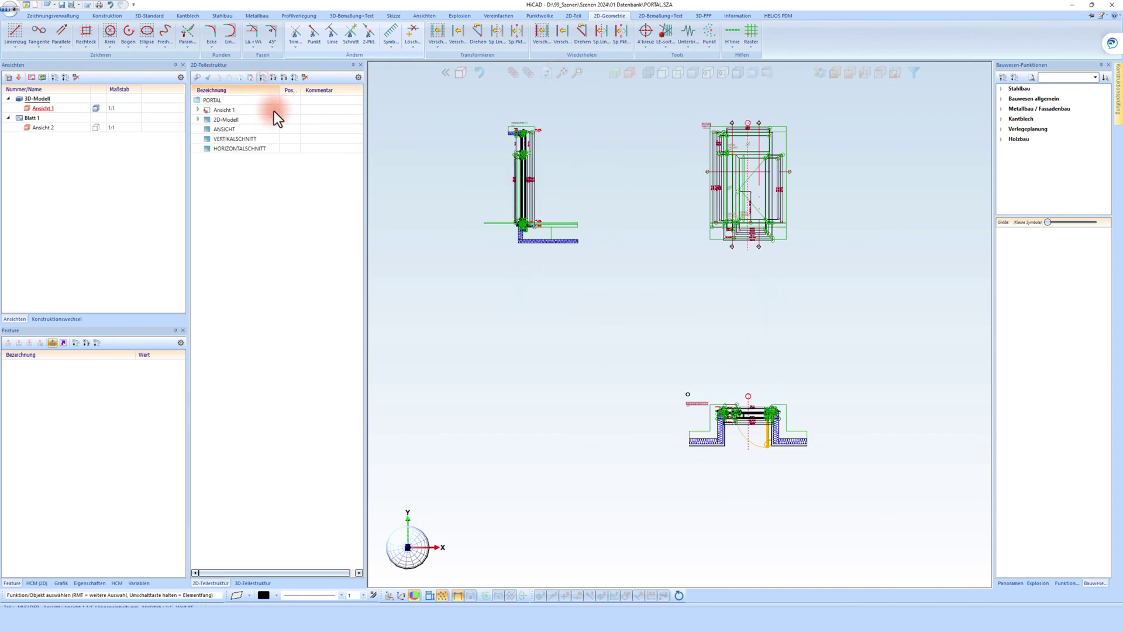
- Activate the ANSICHT part and rename the 3D model view Ansicht 1 as Vorderansicht
left_click(231, 130)
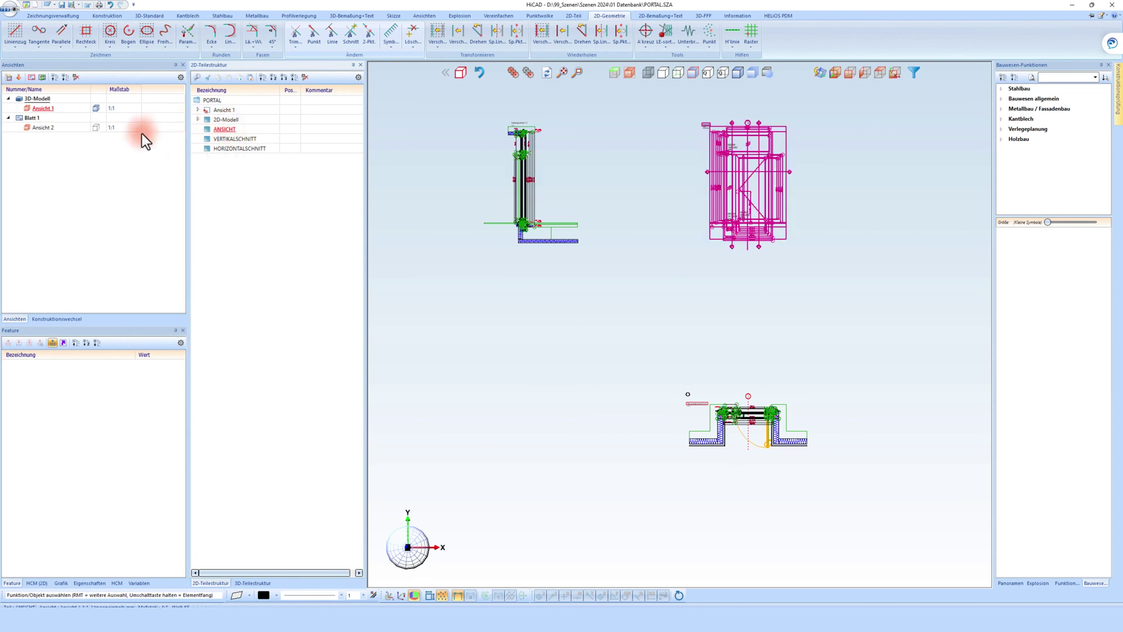
double_click(44, 110)
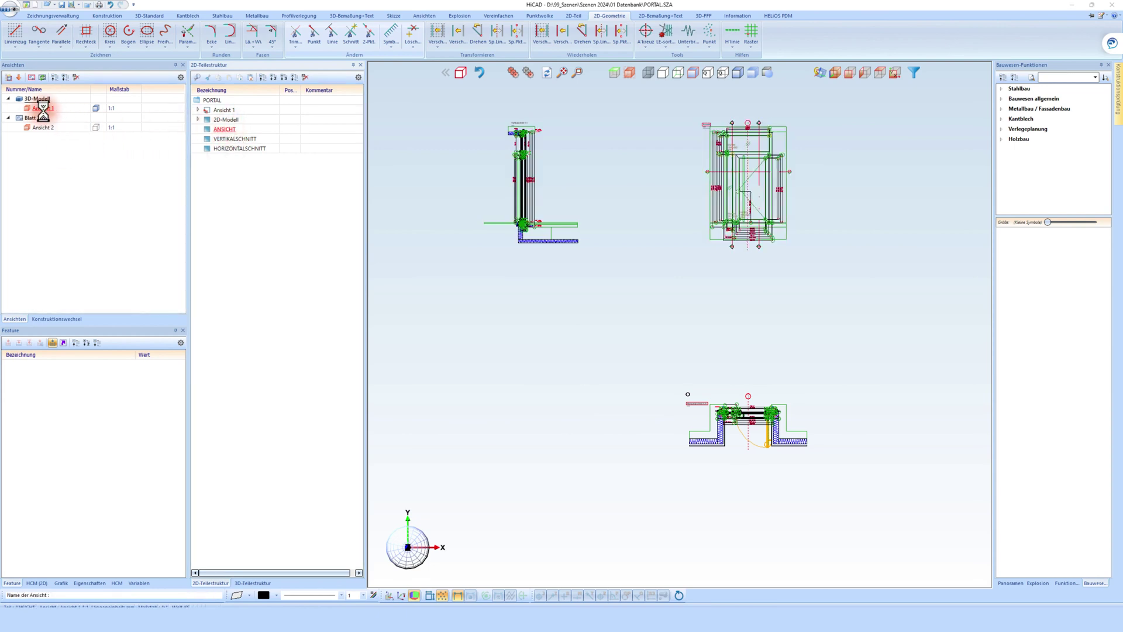
type("Vor")
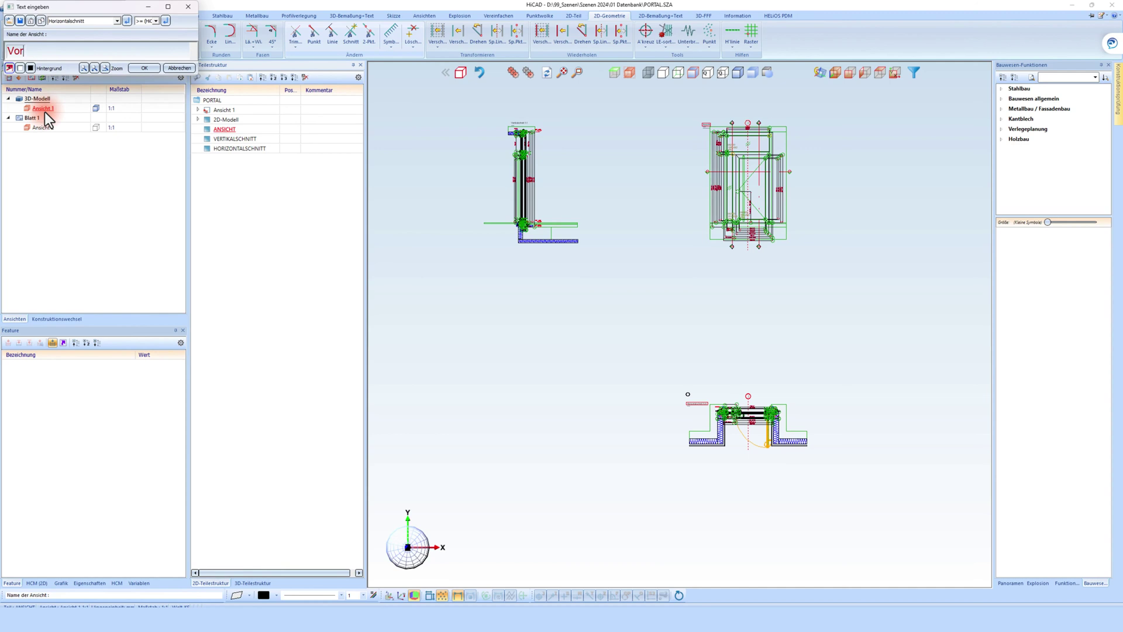
type("deransicht")
key("BackSpace")
key("BackSpace")
key("BackSpace")
key("BackSpace")
type("icht")
key("Return")
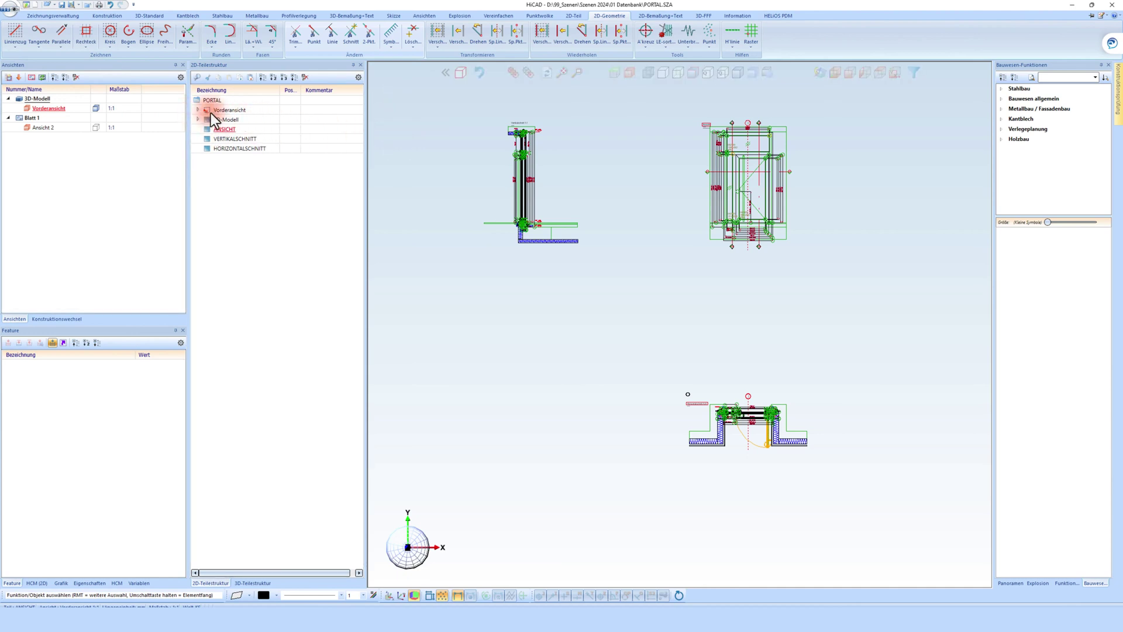
- Expand Vorderansicht in the 2D part structure and activate its 2D-Teile entry
left_click(49, 110)
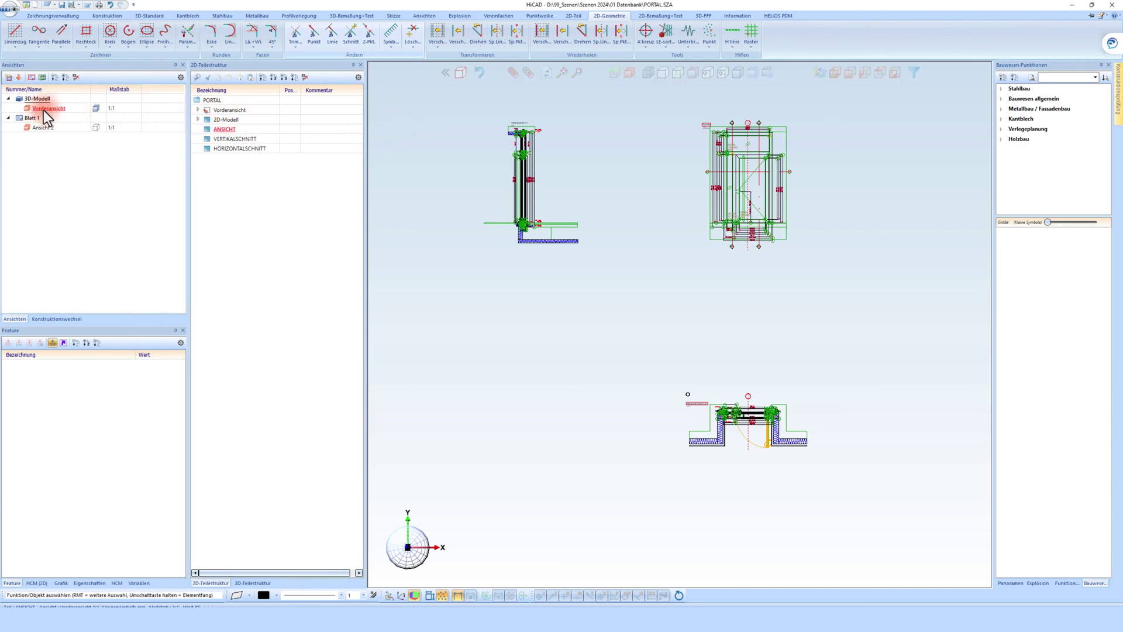
left_click(199, 110)
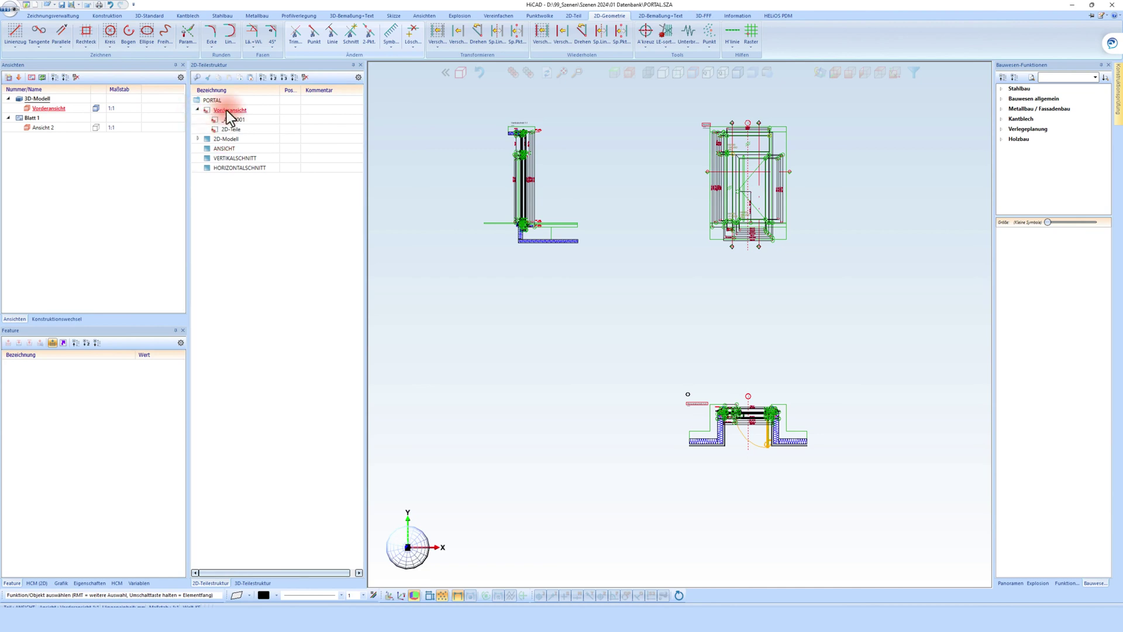
left_click(232, 130)
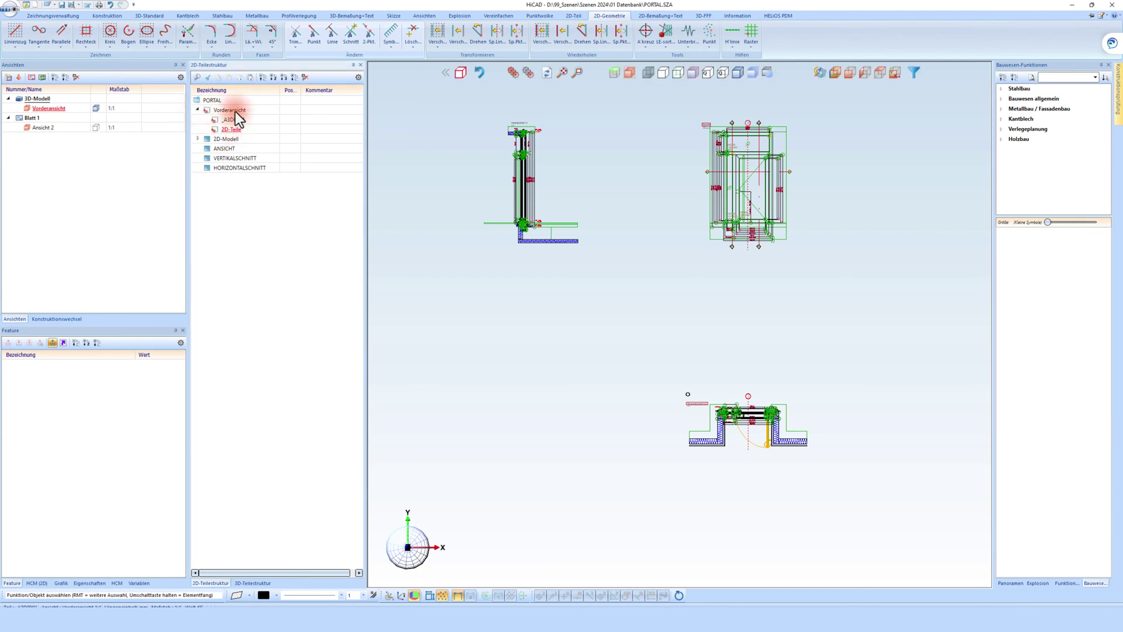
scroll(532, 192, "down", 2)
scroll(627, 154, "up", 1)
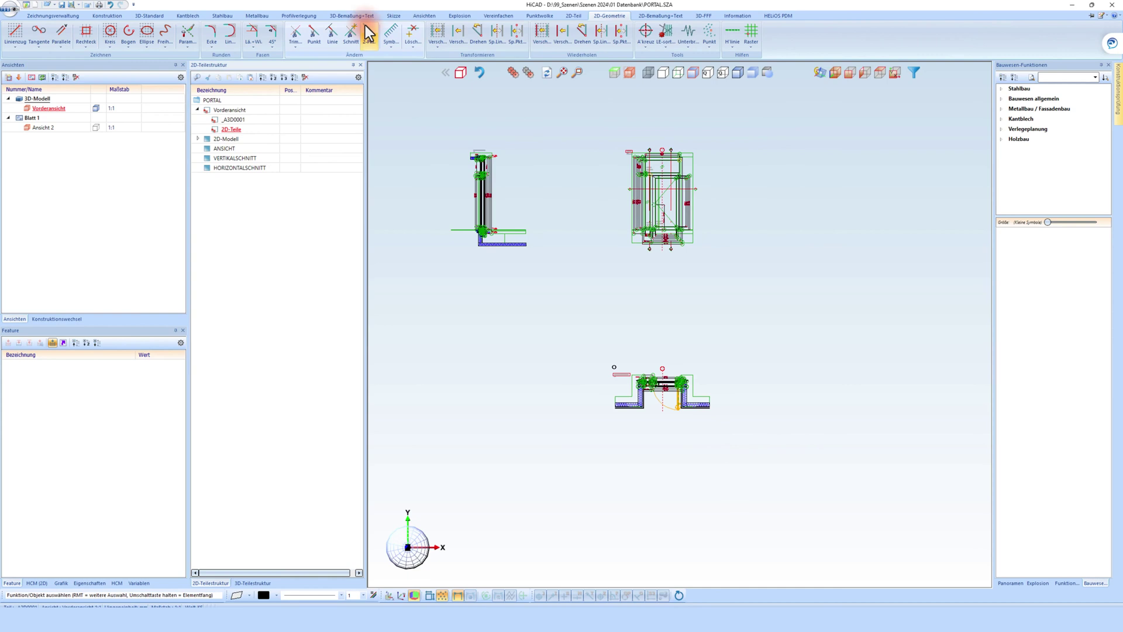
- Set the front viewing direction and create a new sketch on the screen plane (Bildschirmebene)
left_click(851, 72)
left_click(393, 15)
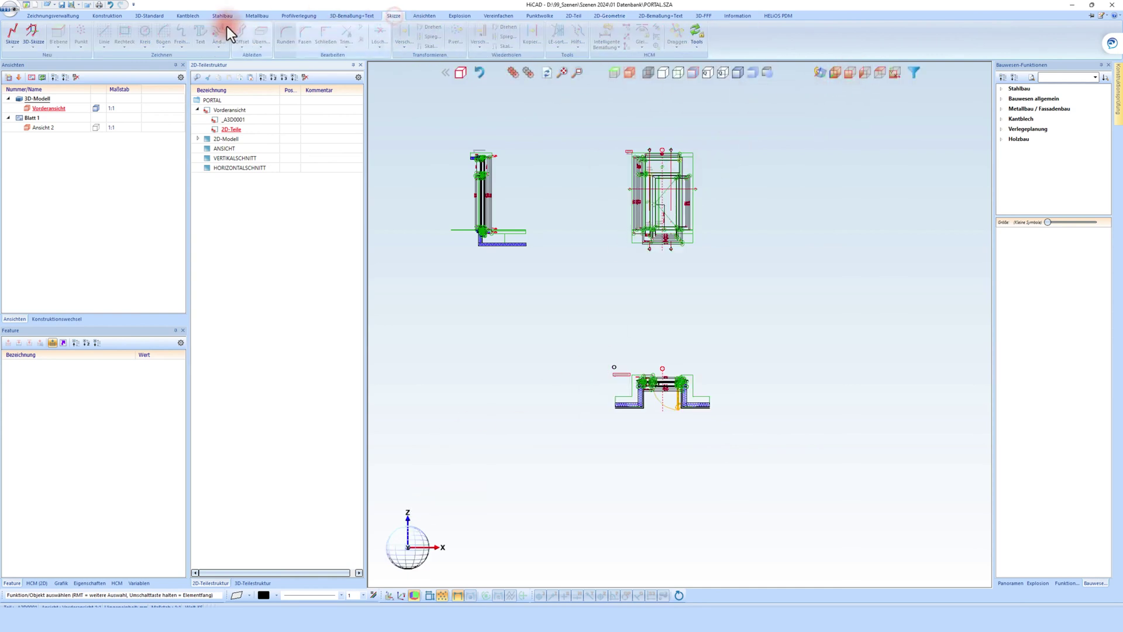
left_click(14, 32)
right_click(575, 226)
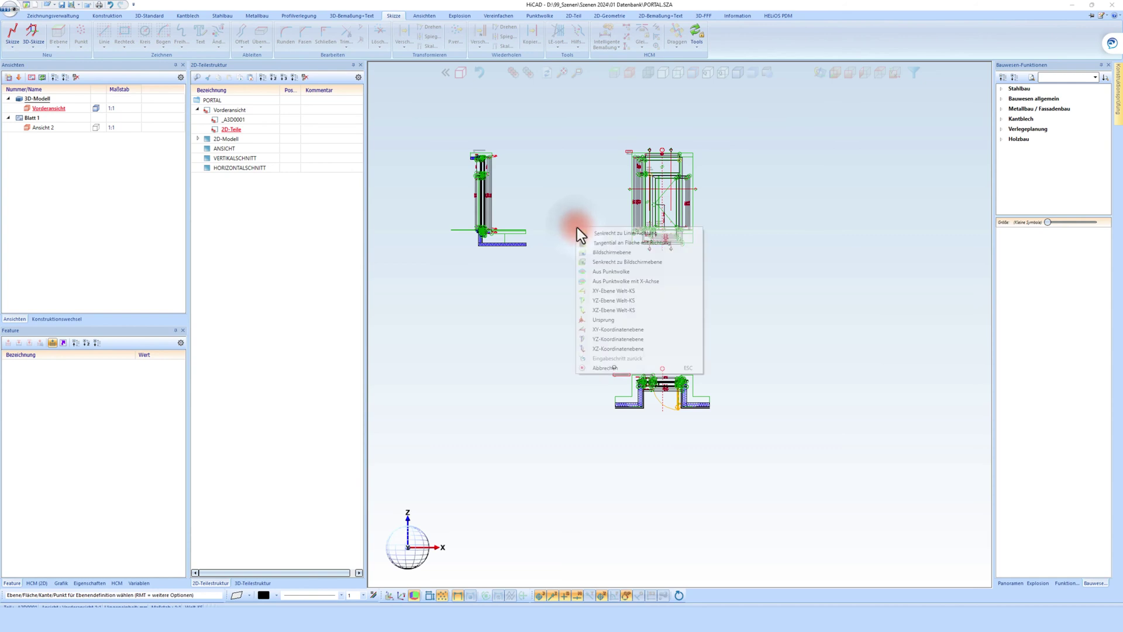
left_click(615, 254)
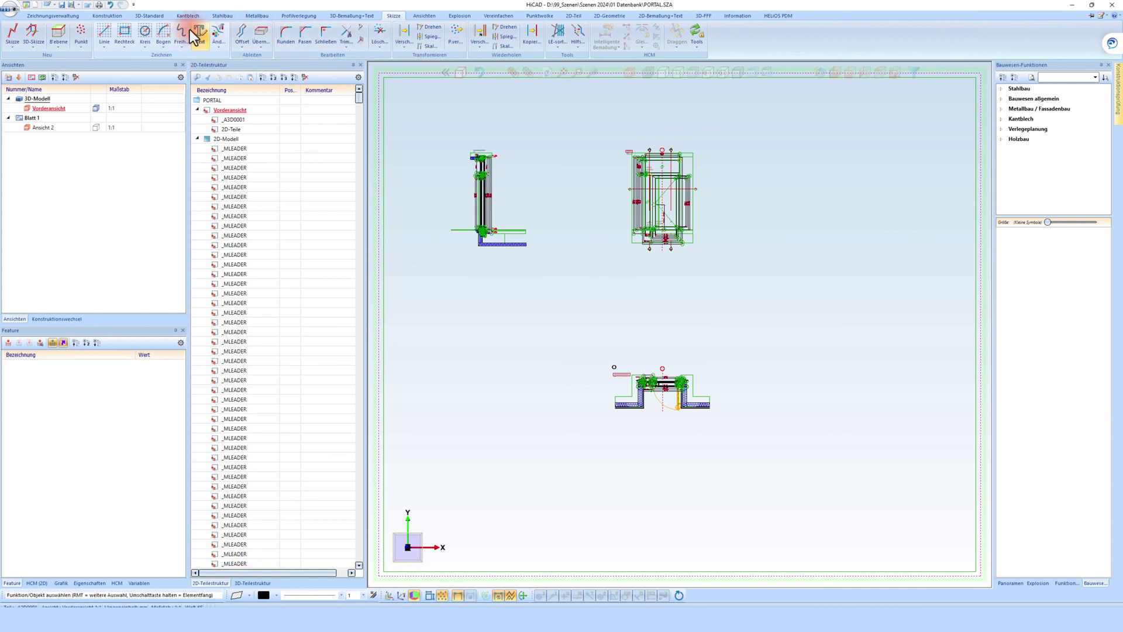
- Sketch a rectangle along the outer door frame in the elevation, from its upper right corner to its lower left corner
left_click(130, 33)
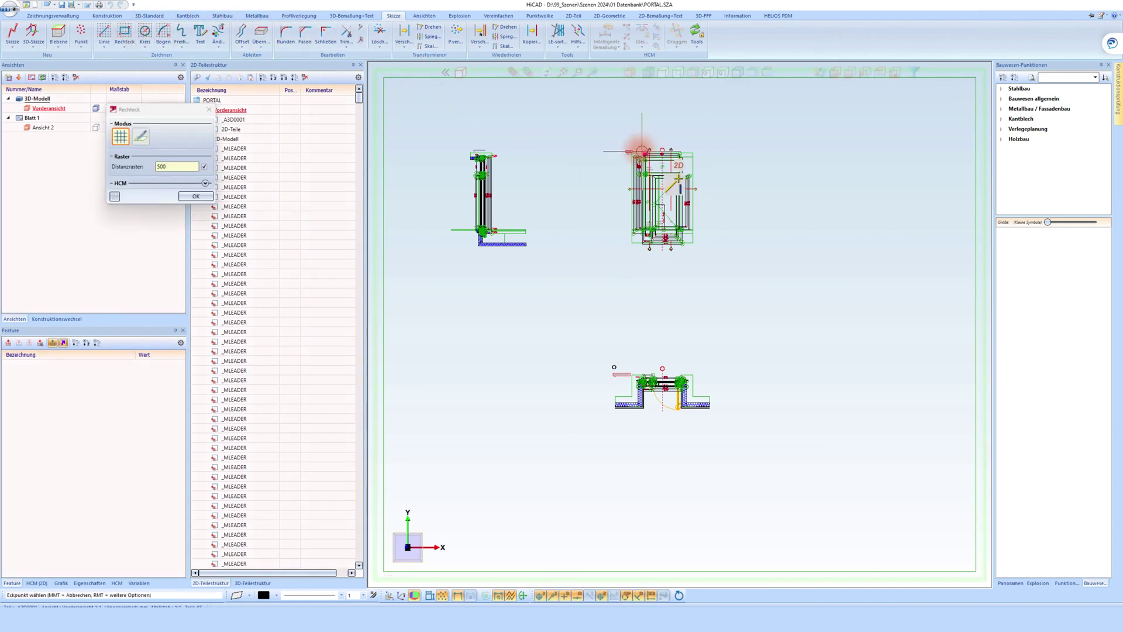
scroll(650, 151, "up", 5)
scroll(750, 162, "up", 5)
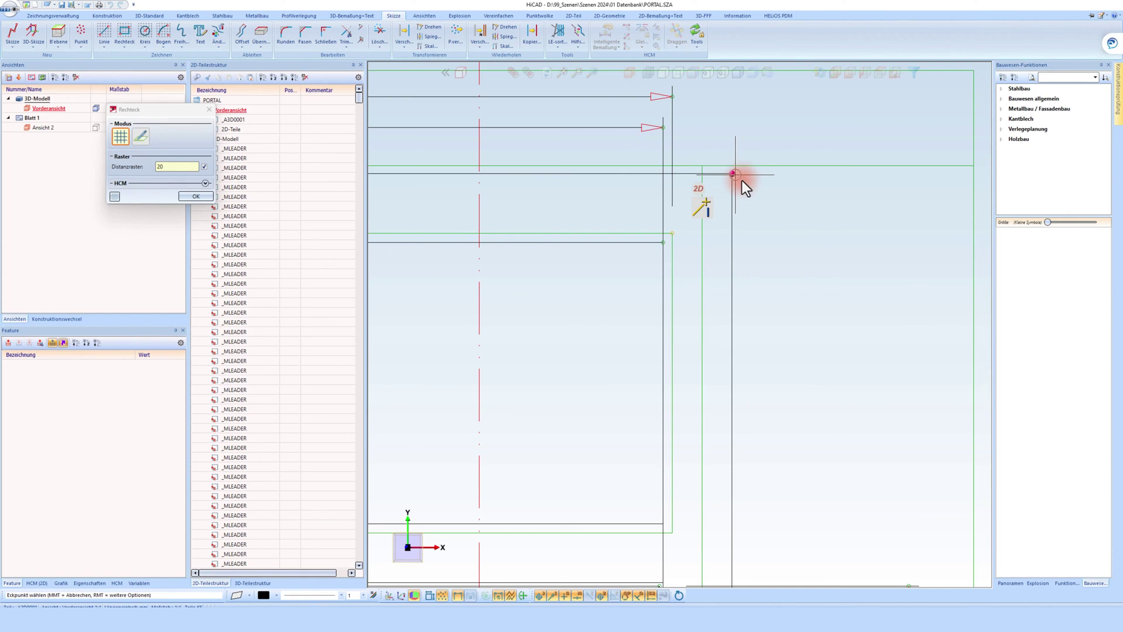
left_click(734, 174)
scroll(723, 181, "down", 6)
scroll(682, 333, "up", 6)
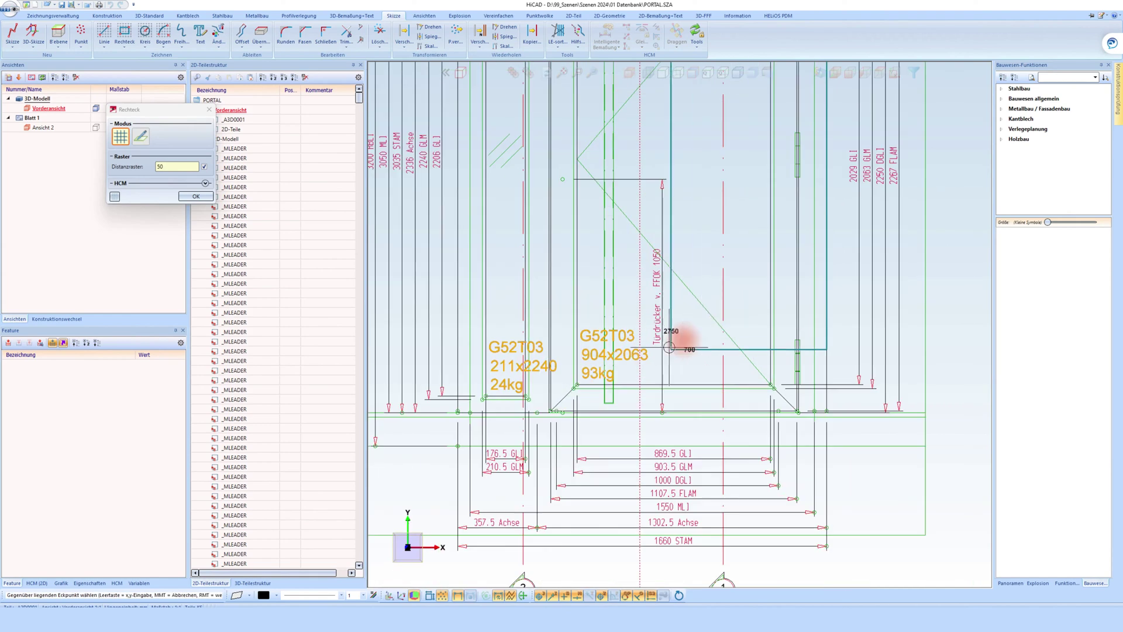
scroll(496, 425, "up", 4)
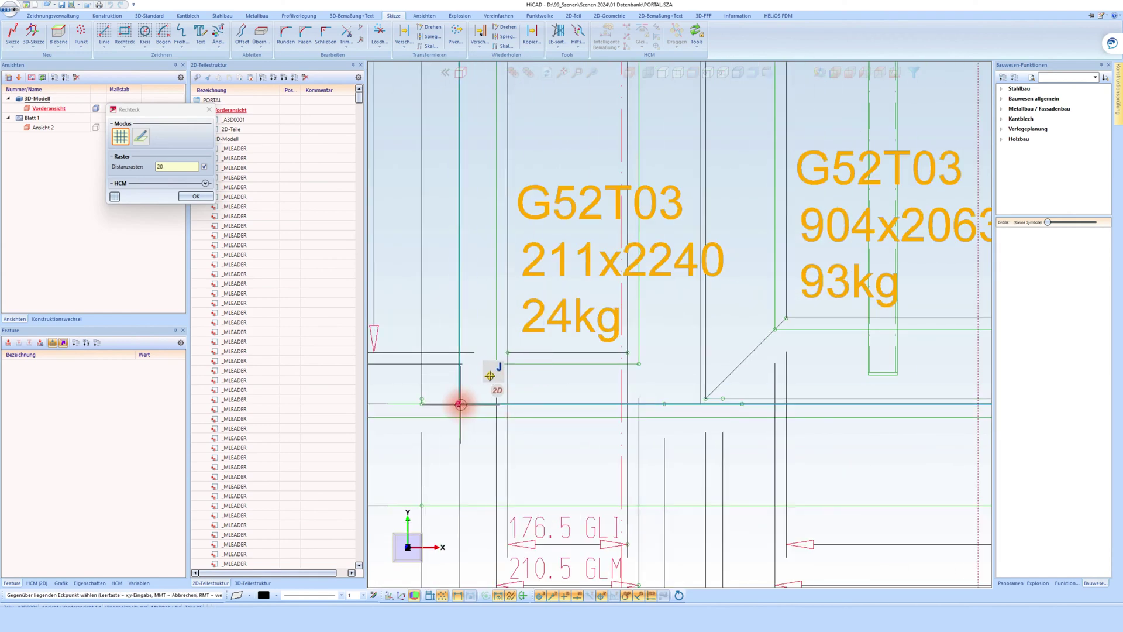
scroll(497, 377, "down", 6)
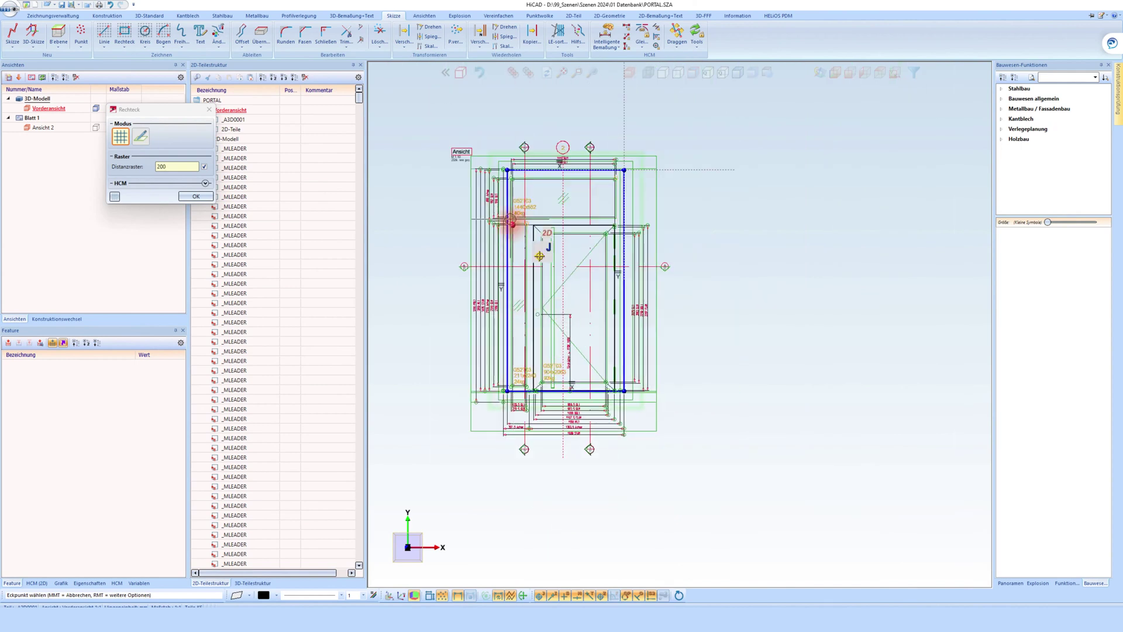
scroll(564, 154, "up", 5)
scroll(564, 154, "up", 3)
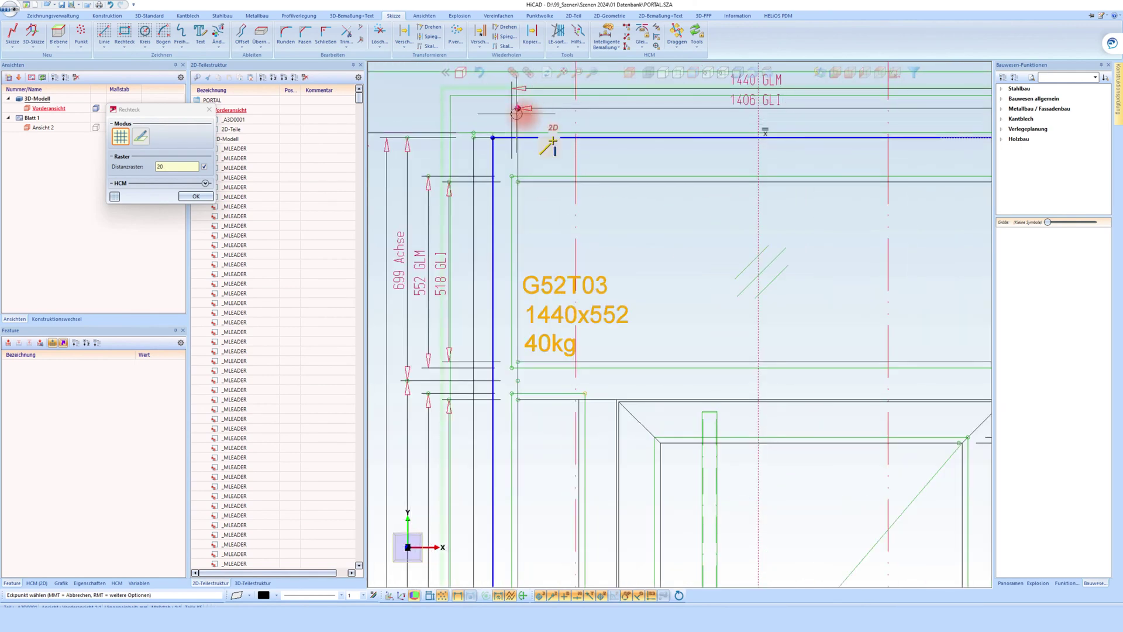
middle_click(534, 110)
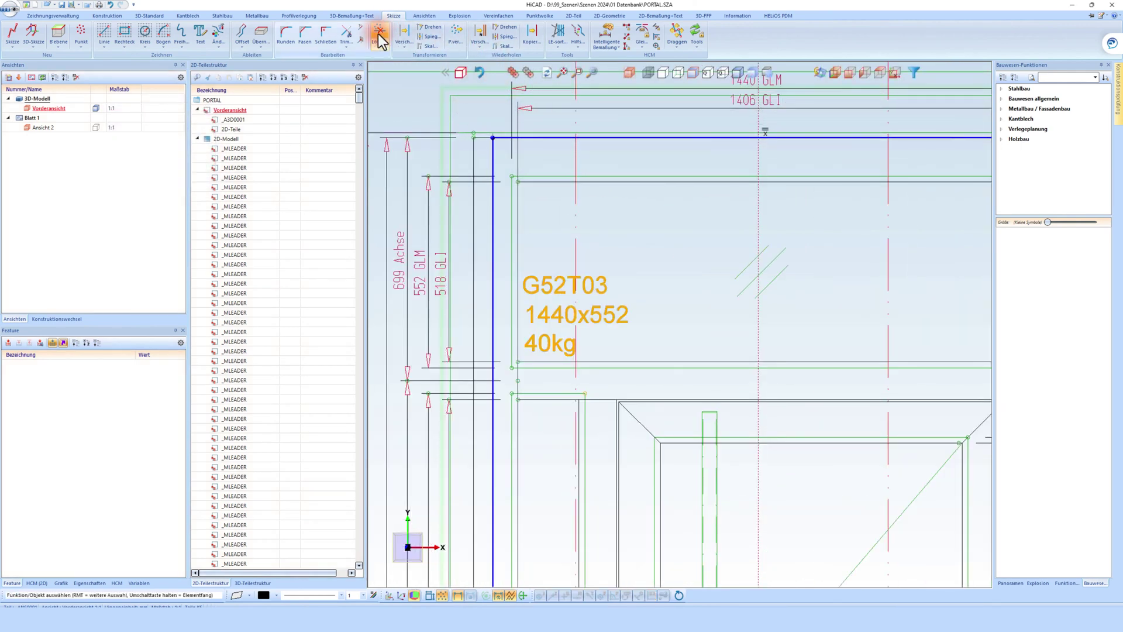
- Delete the connected lines of the misplaced rectangle in the sketch
left_click(380, 29)
right_click(456, 100)
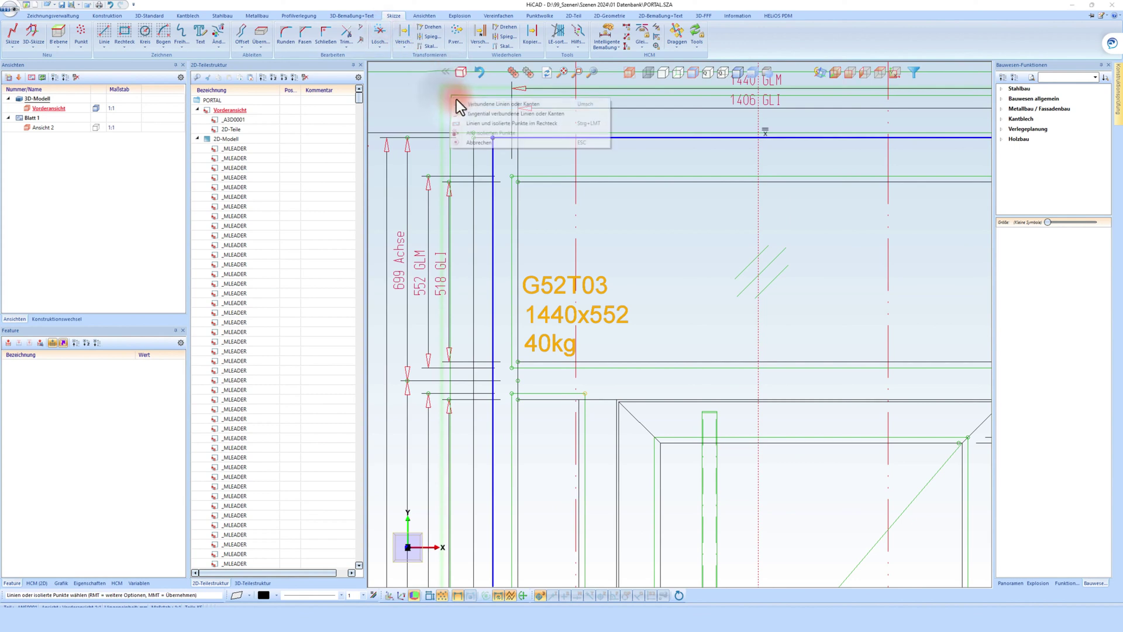
left_click(498, 105)
left_click(494, 123)
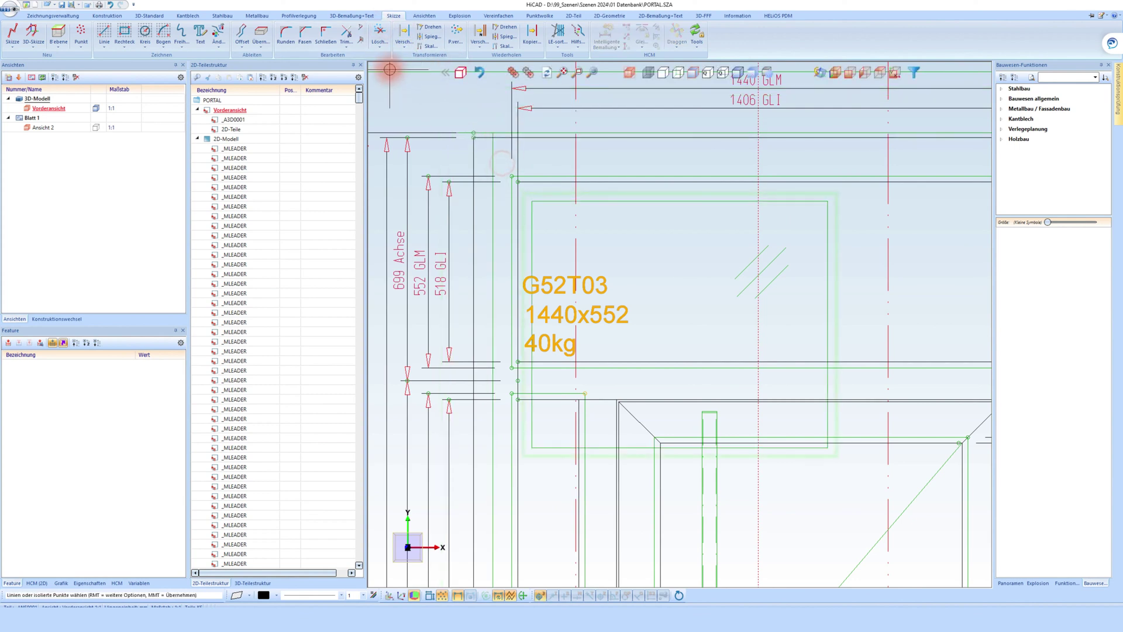
- Redraw the sketch rectangle along the outer door frame, from its upper left corner to its lower right corner
left_click(125, 32)
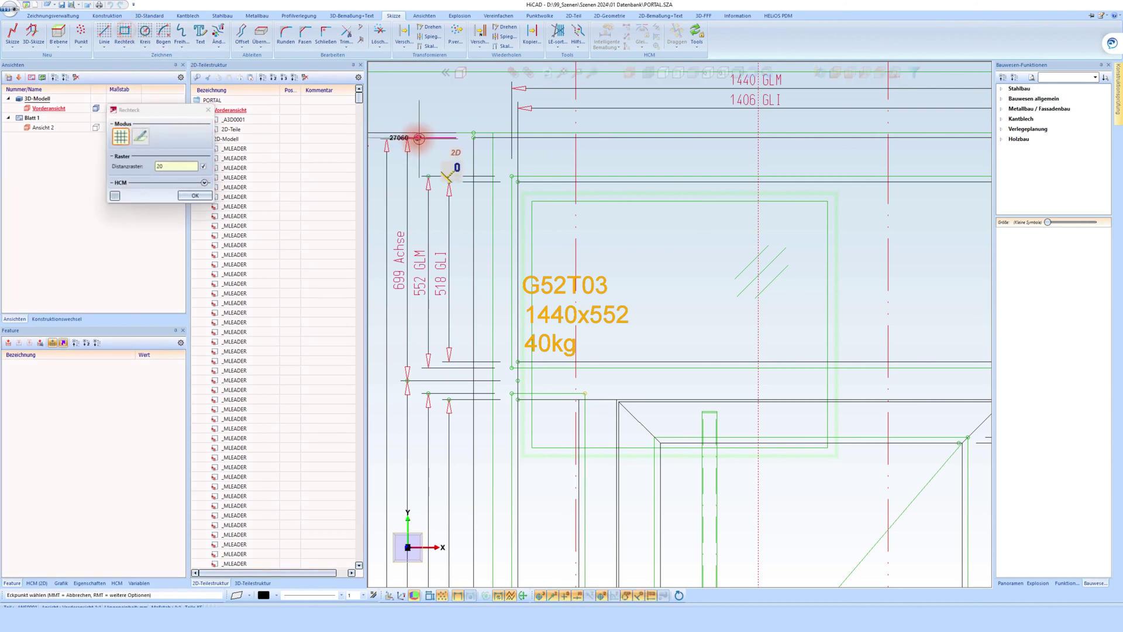
left_click(472, 153)
scroll(497, 147, "down", 5)
scroll(585, 404, "up", 3)
scroll(614, 392, "down", 2)
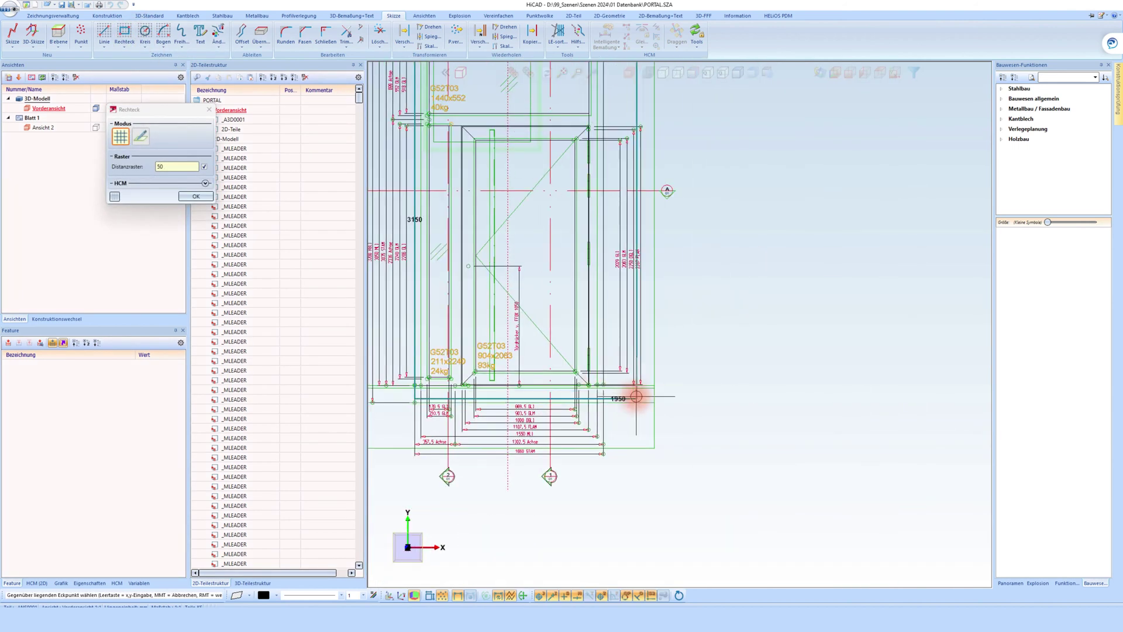
scroll(632, 395, "down", 1)
scroll(634, 386, "up", 6)
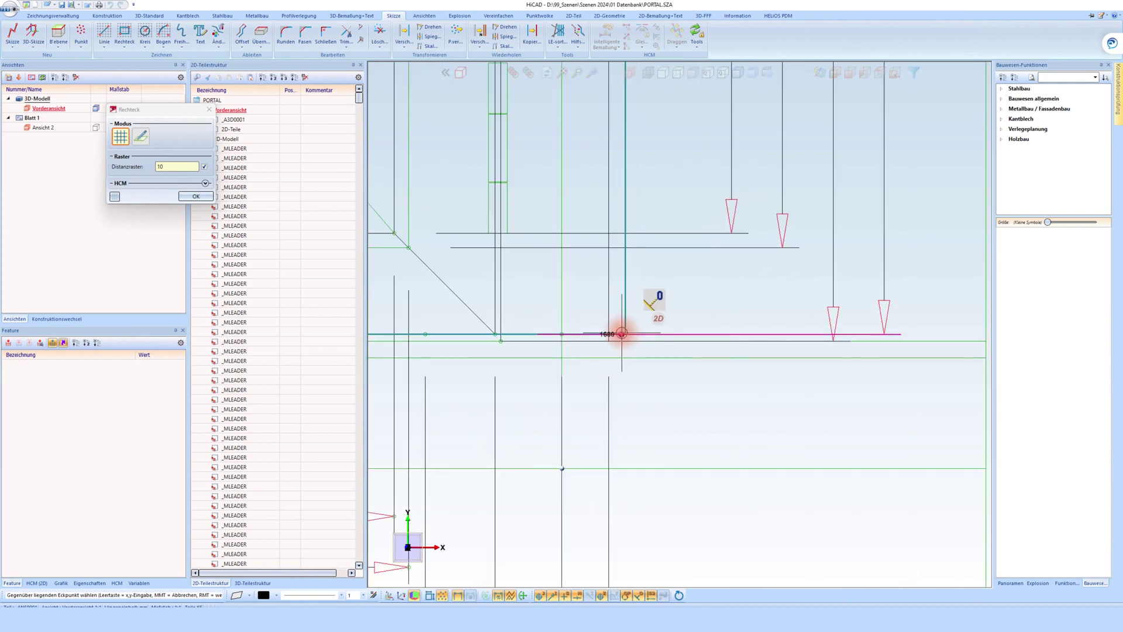
scroll(683, 327, "down", 6)
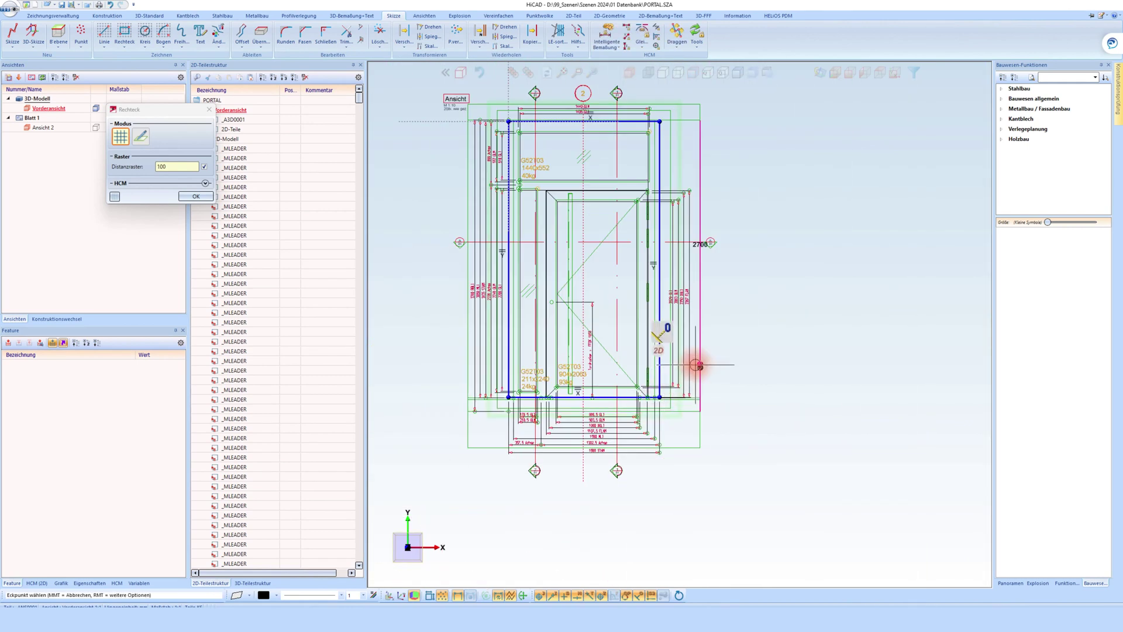
middle_click(696, 365)
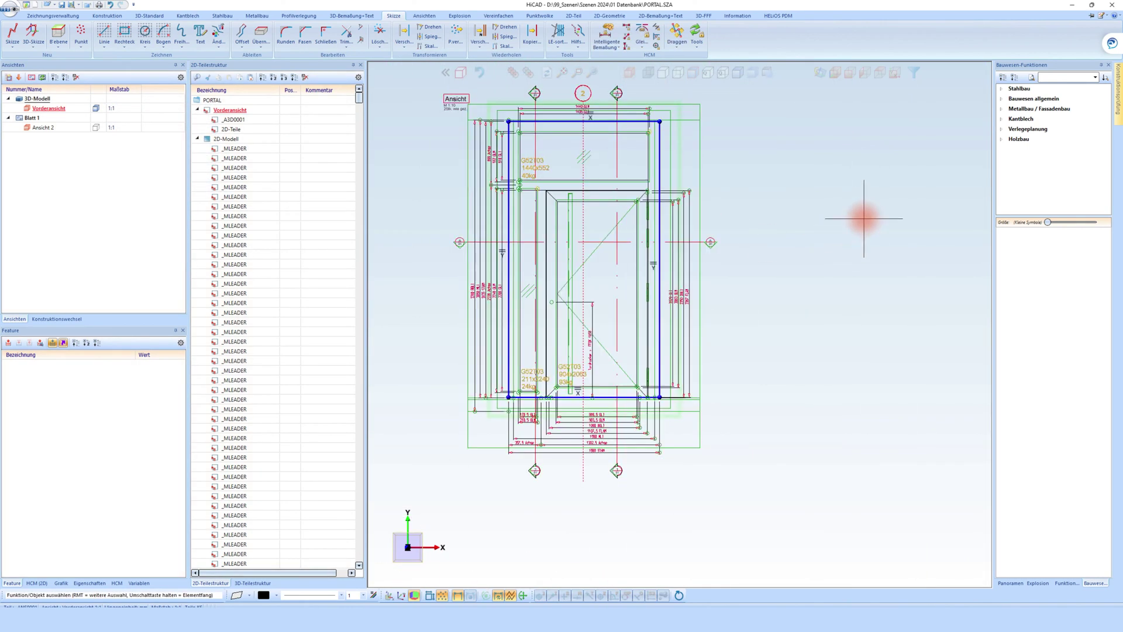
- Extrude the rectangle sketch as a translation part with end height 75 and part number Portal
right_click(658, 141)
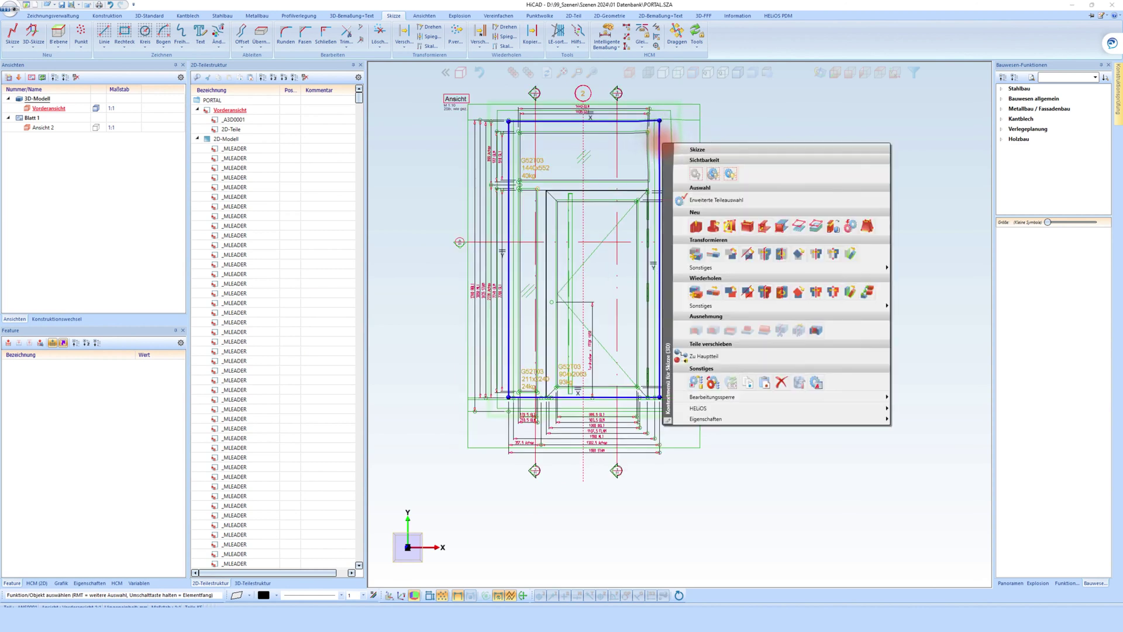
left_click(693, 227)
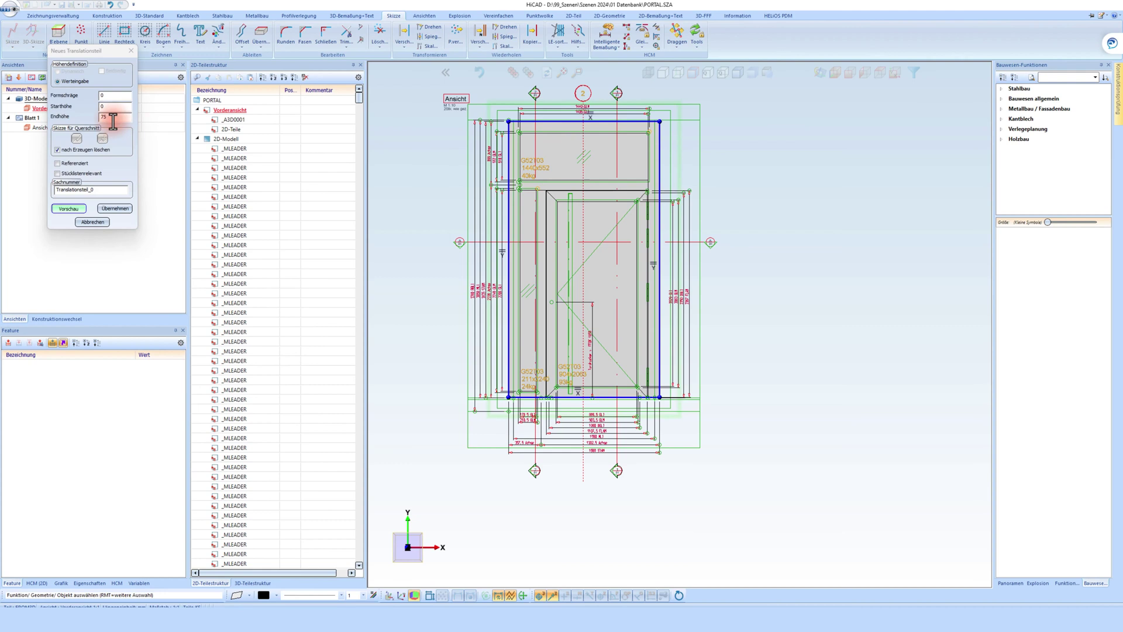
double_click(113, 119)
double_click(103, 191)
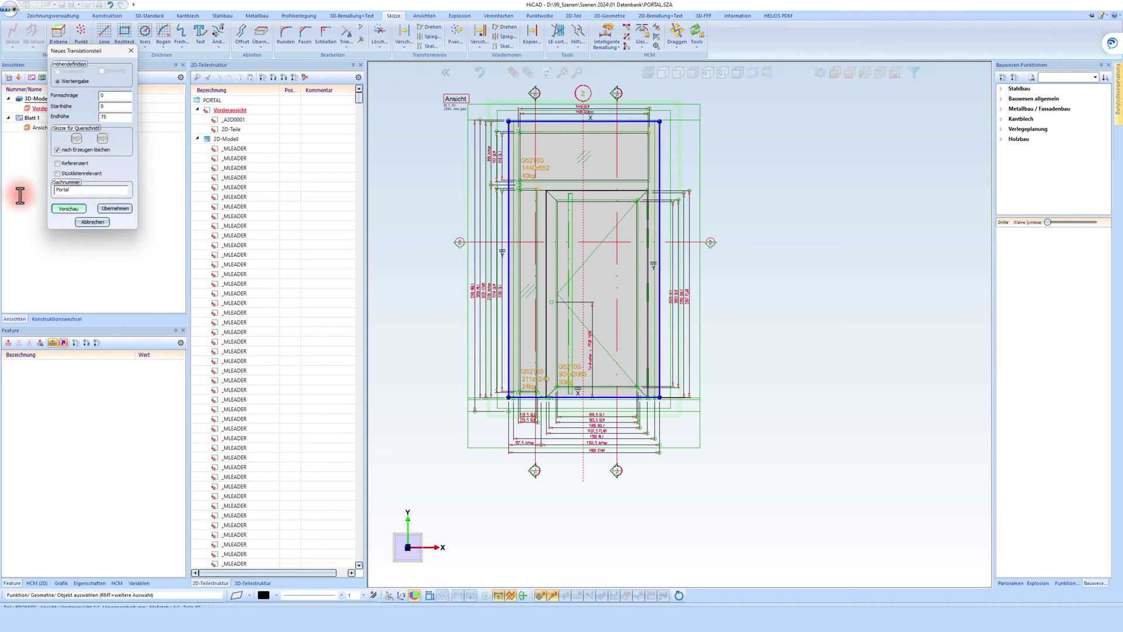
left_click(114, 208)
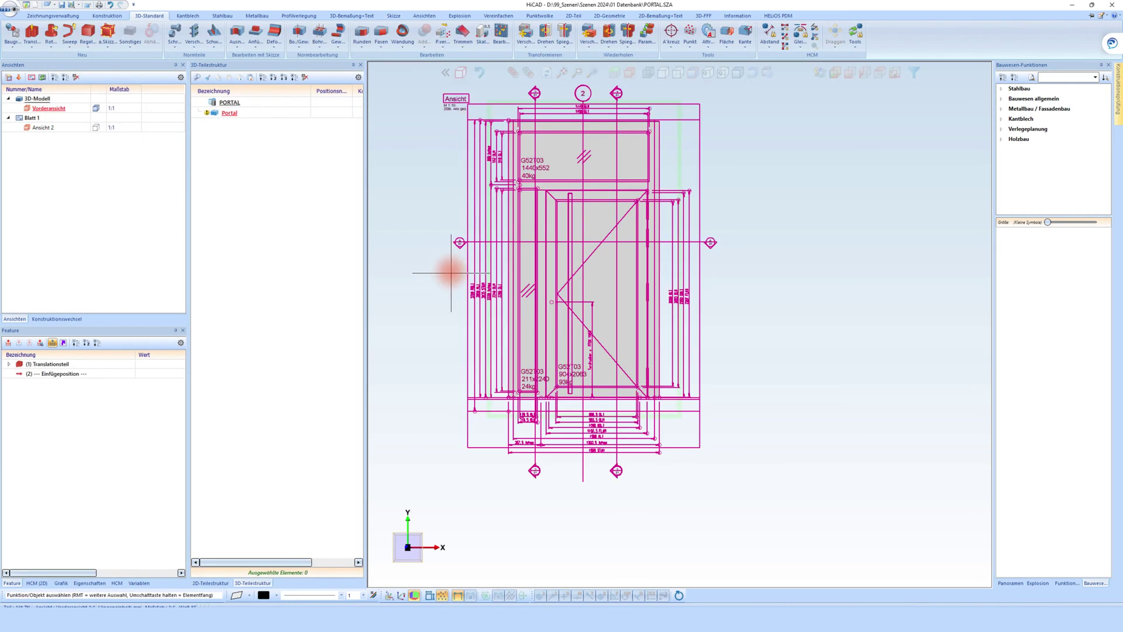
- Collapse 2D-Modell in the 2D part structure and move the ANSICHT part into the 2D-Teile entry of Vorderansicht
left_click(220, 584)
left_click(196, 138)
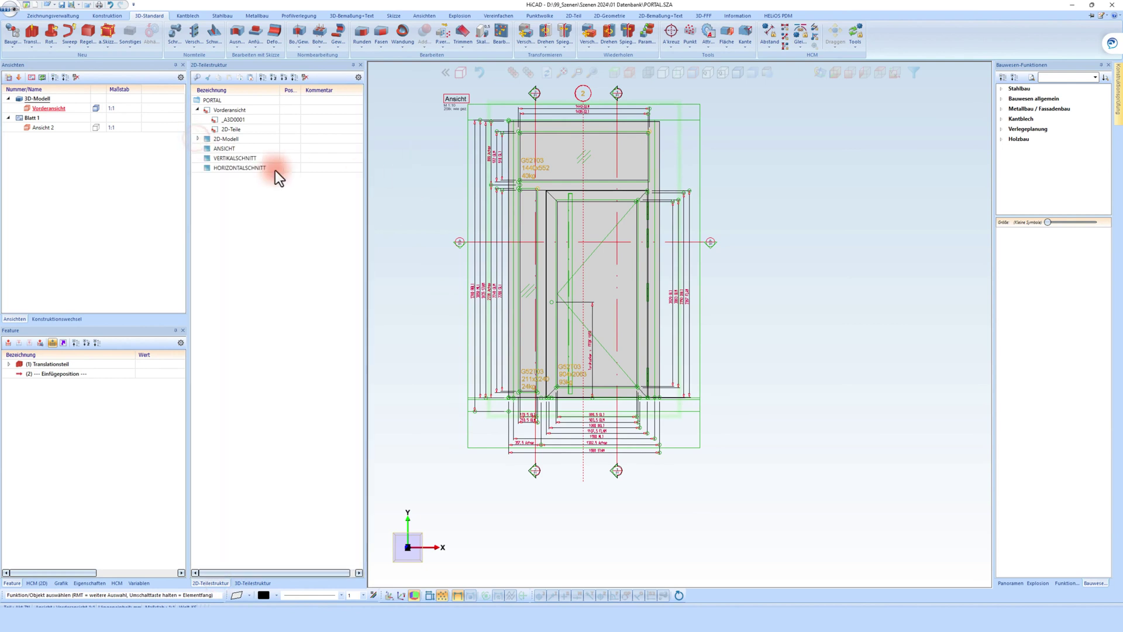
left_click(230, 150)
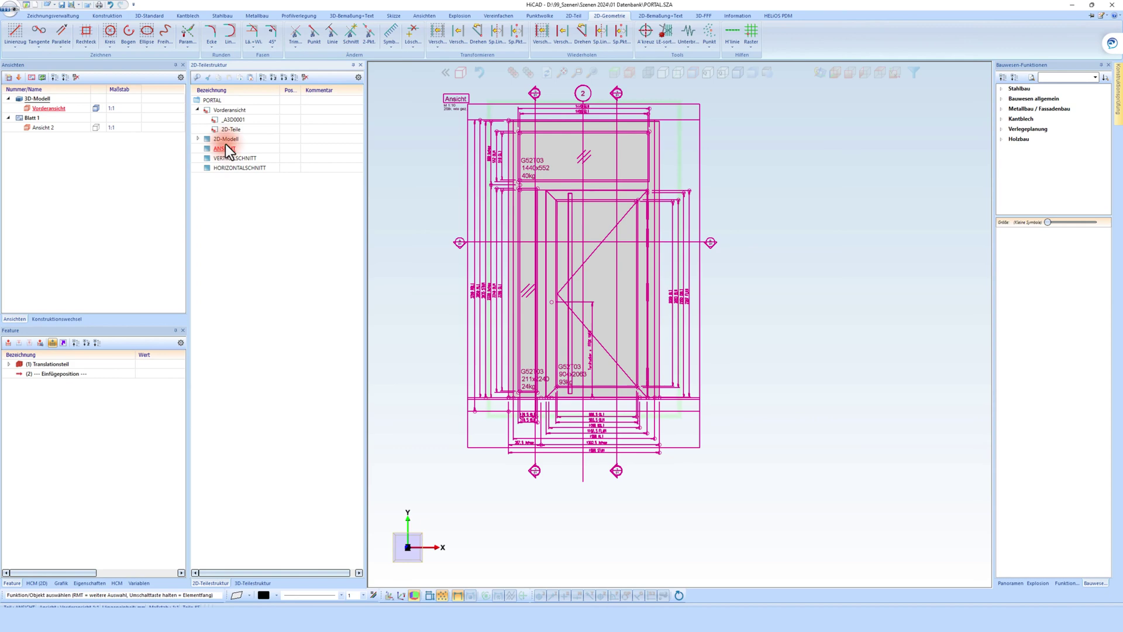
left_click_drag(226, 144, 233, 128)
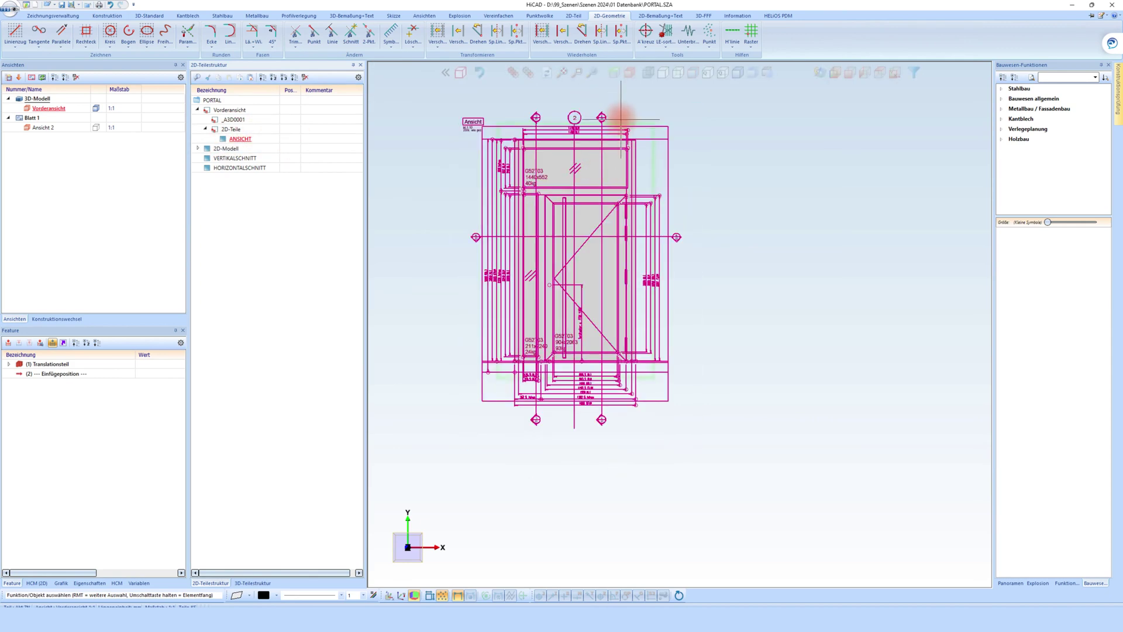
- Lock the orientation of Vorderansicht and test-rotate the view to check the extruded Portal part
right_click(654, 159)
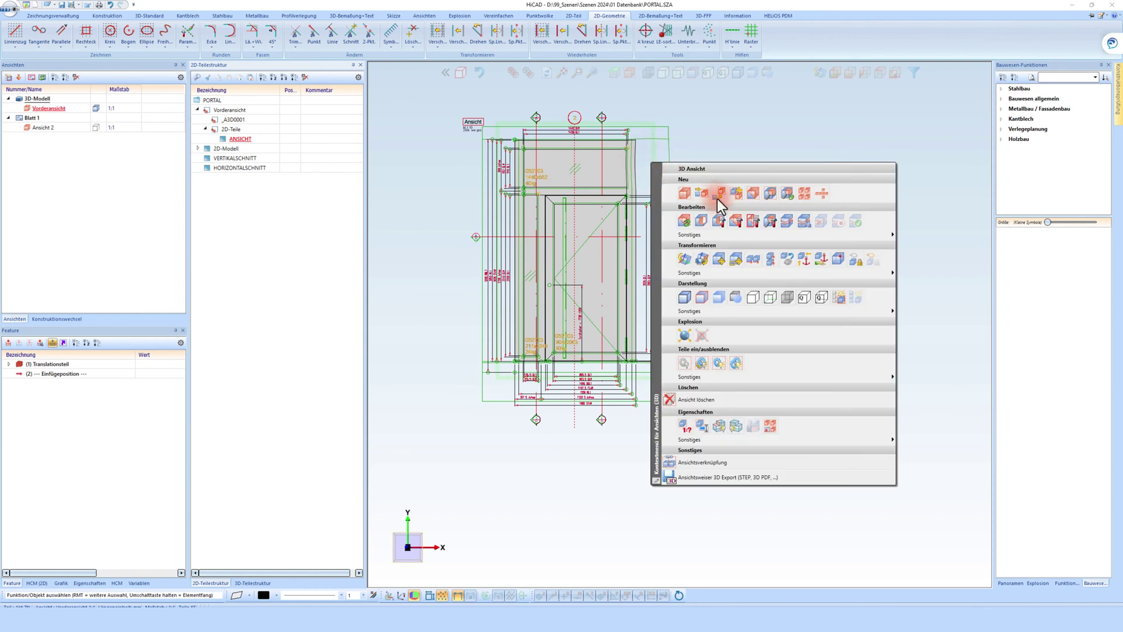
left_click(856, 261)
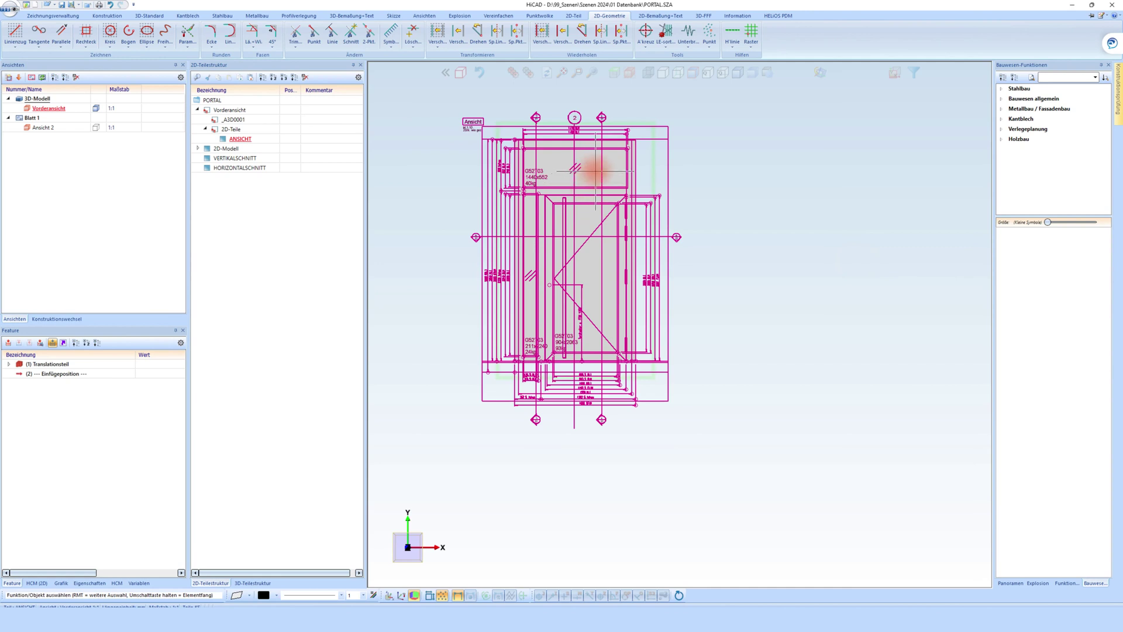
left_click(590, 178)
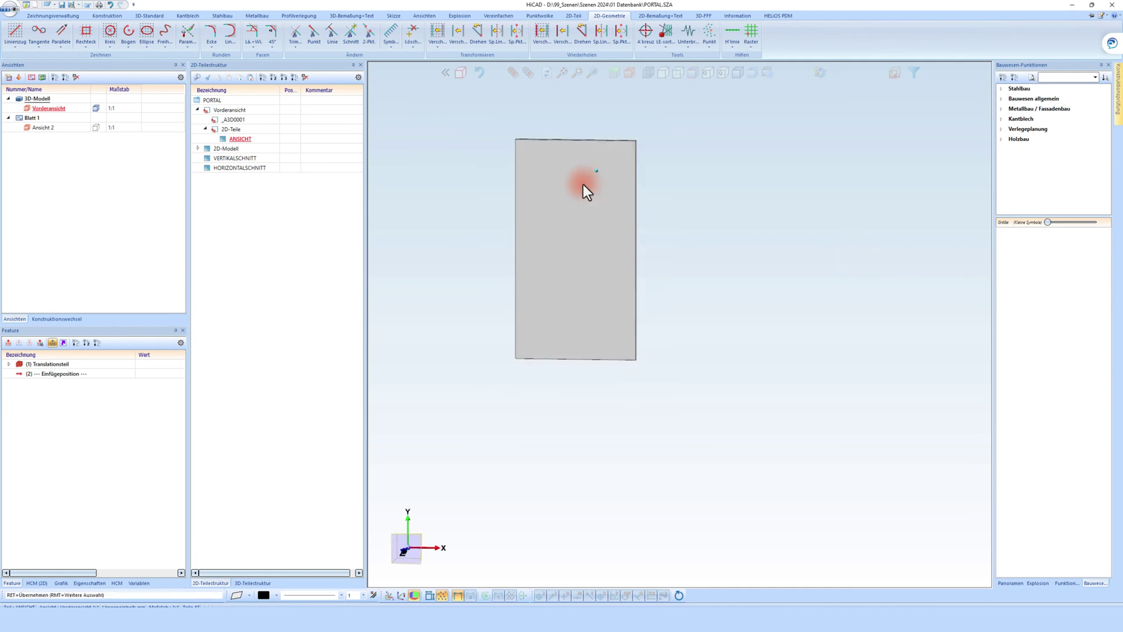
left_click(545, 205)
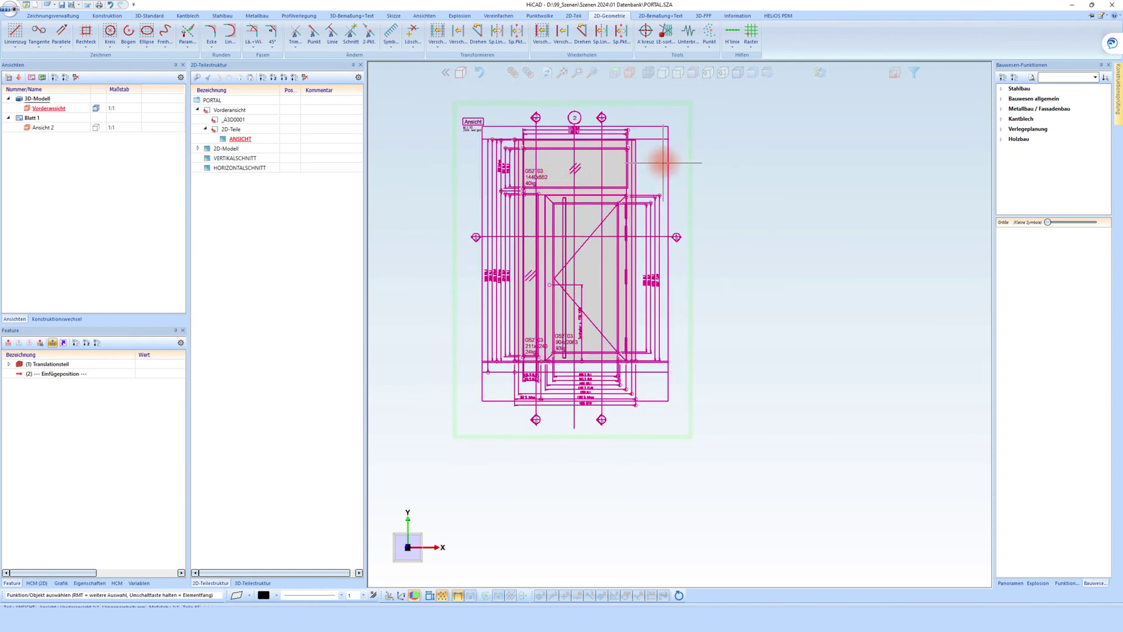
- Create a horizontal section view of Vorderansicht along axis A and place it between the elevation and the horizontal section drawing
middle_click_drag(675, 107, 660, 128)
right_click(664, 134)
right_click(667, 140)
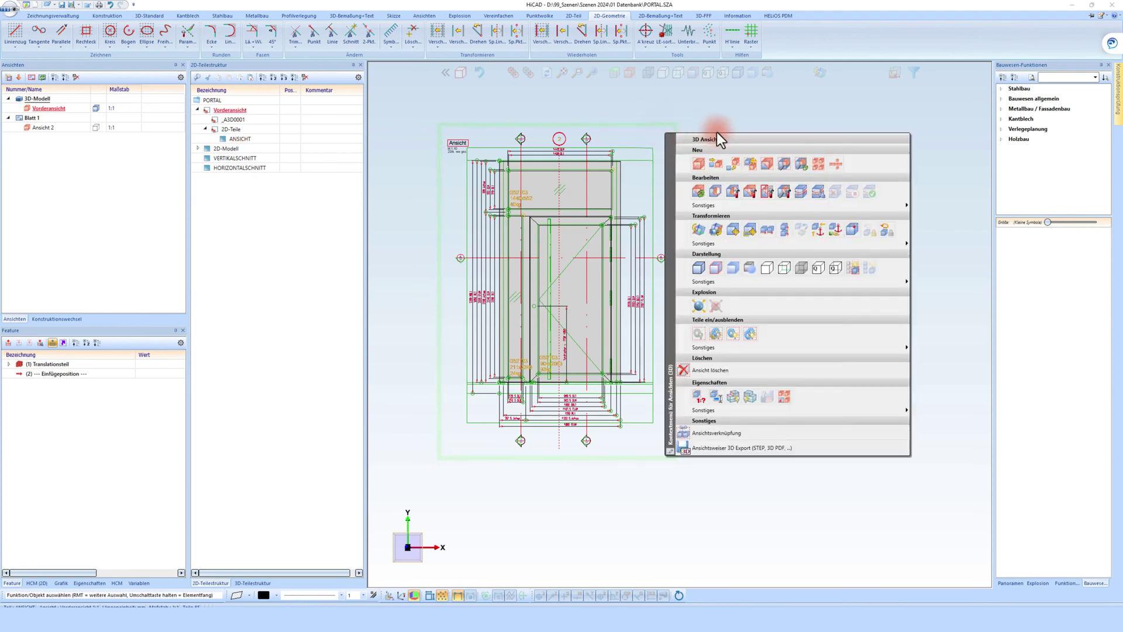
left_click(767, 167)
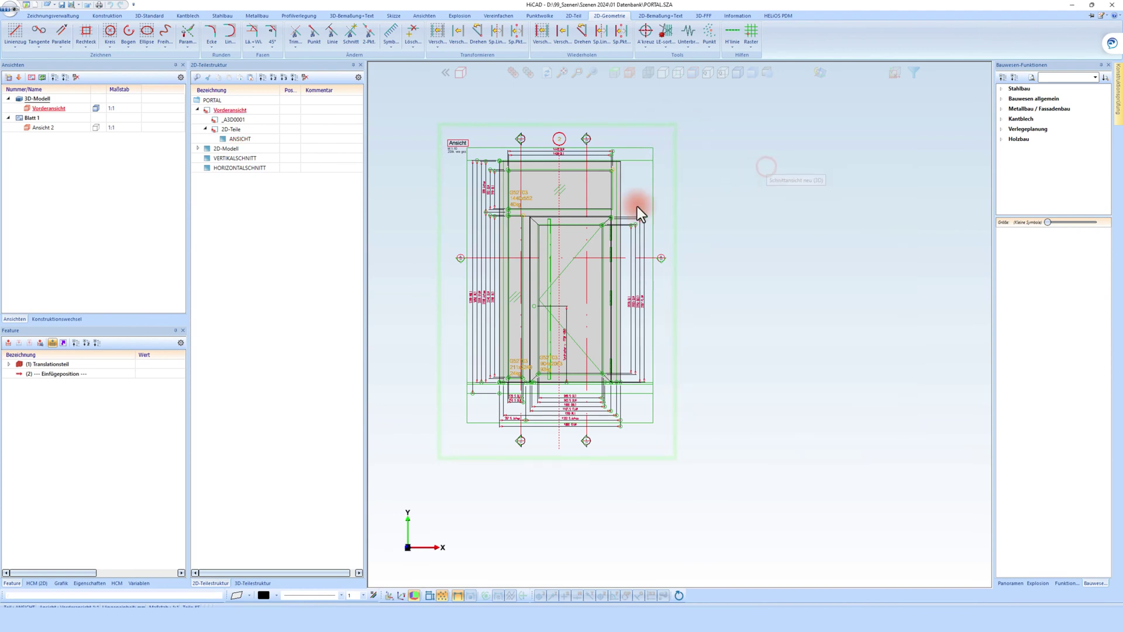
left_click(76, 122)
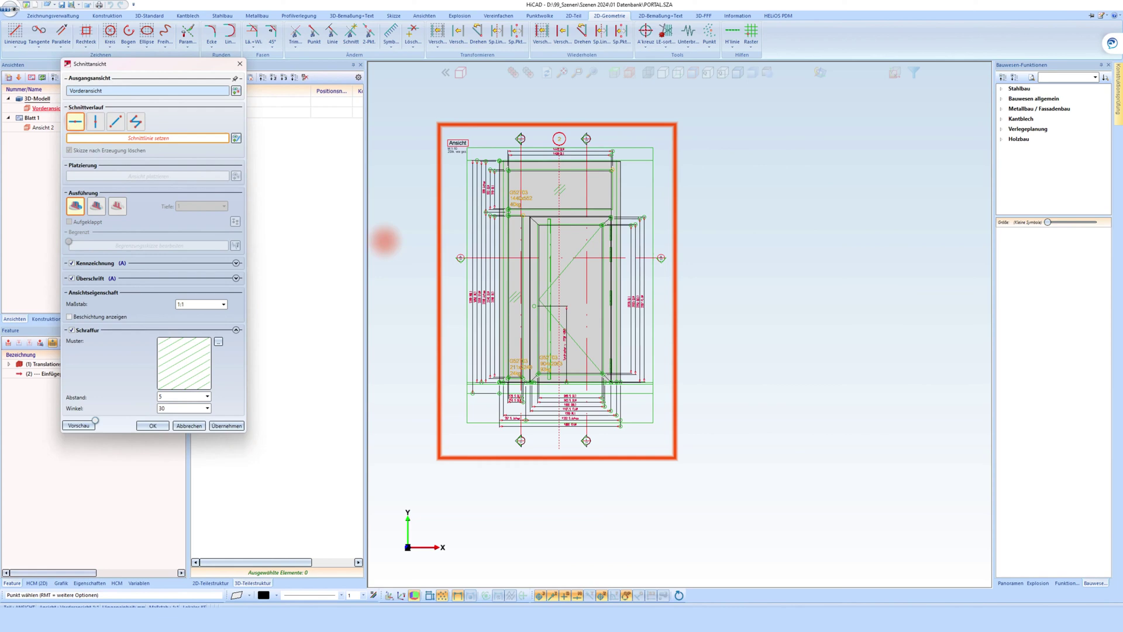
left_click(477, 257)
scroll(527, 328, "down", 3)
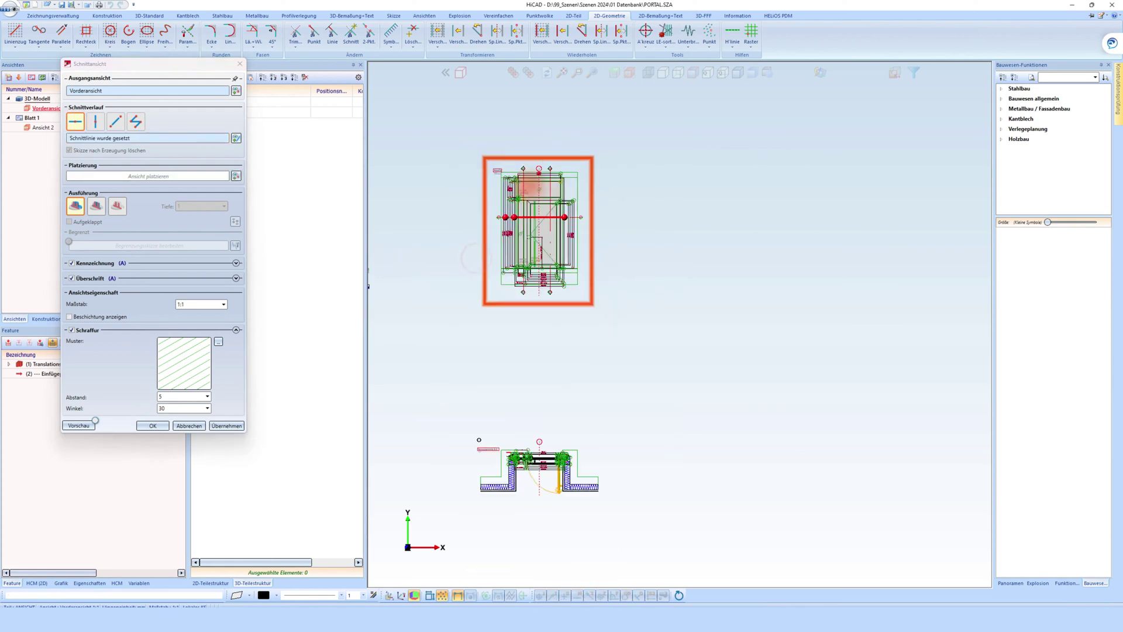
scroll(576, 414, "up", 2)
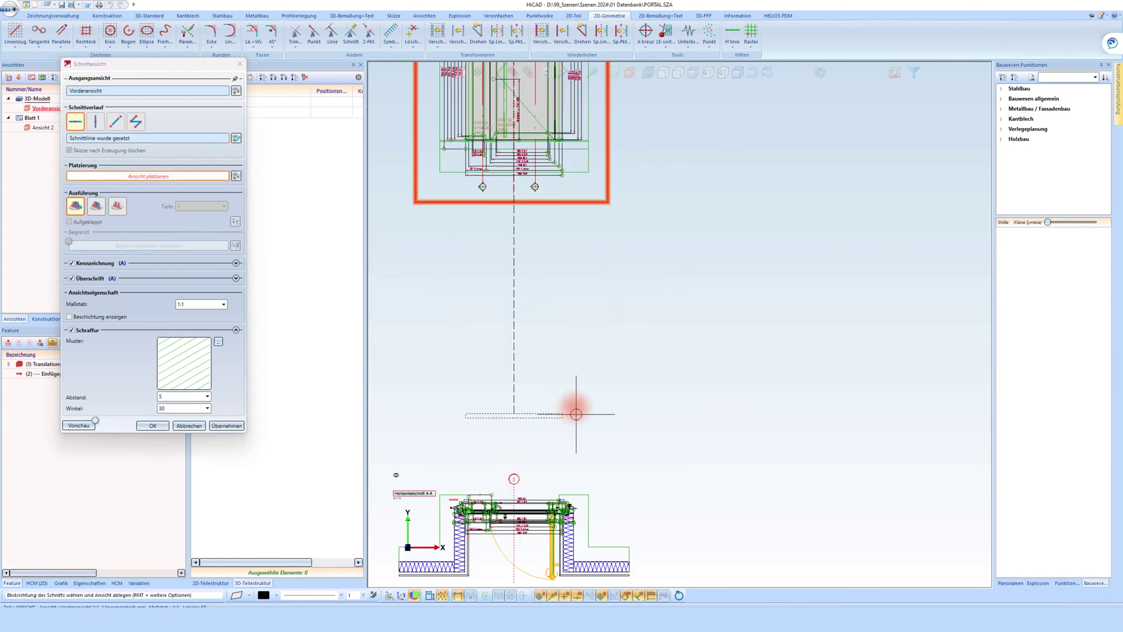
left_click(658, 363)
- Create a vertical section view along the elevation's right vertical axis and place it between the elevation and the vertical section drawing
scroll(653, 351, "down", 2)
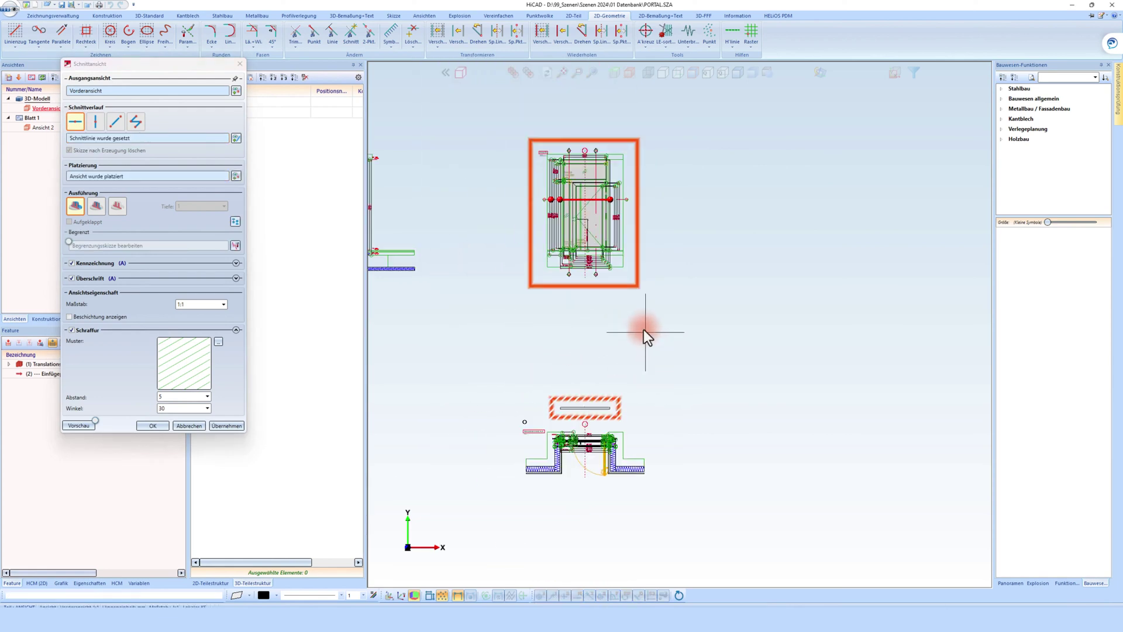
left_click(96, 122)
scroll(585, 169, "up", 3)
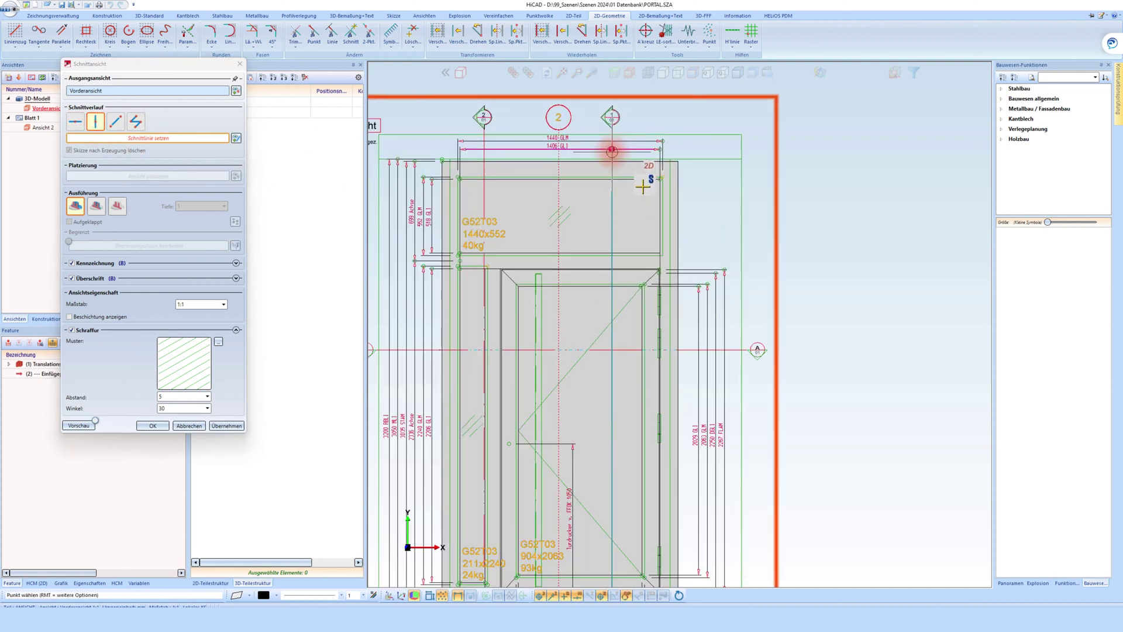
left_click(611, 149)
scroll(733, 168, "down", 3)
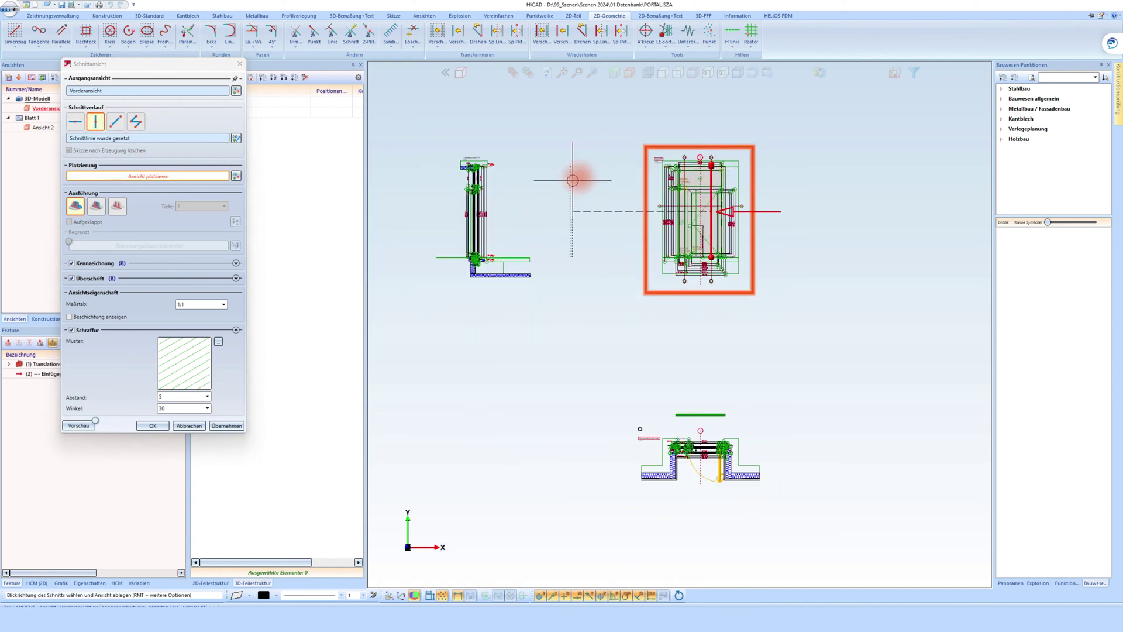
left_click(556, 149)
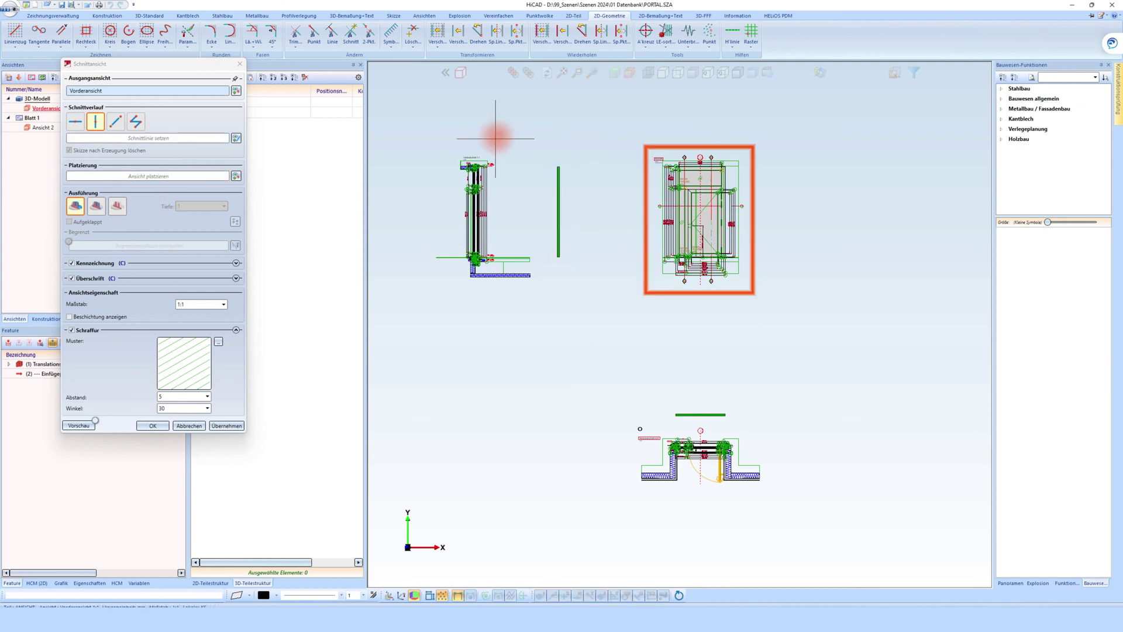
- Move section view A by its part's upper left corner onto the outer frame profile corner in Horizontalschnitt A-A
scroll(665, 384, "up", 5)
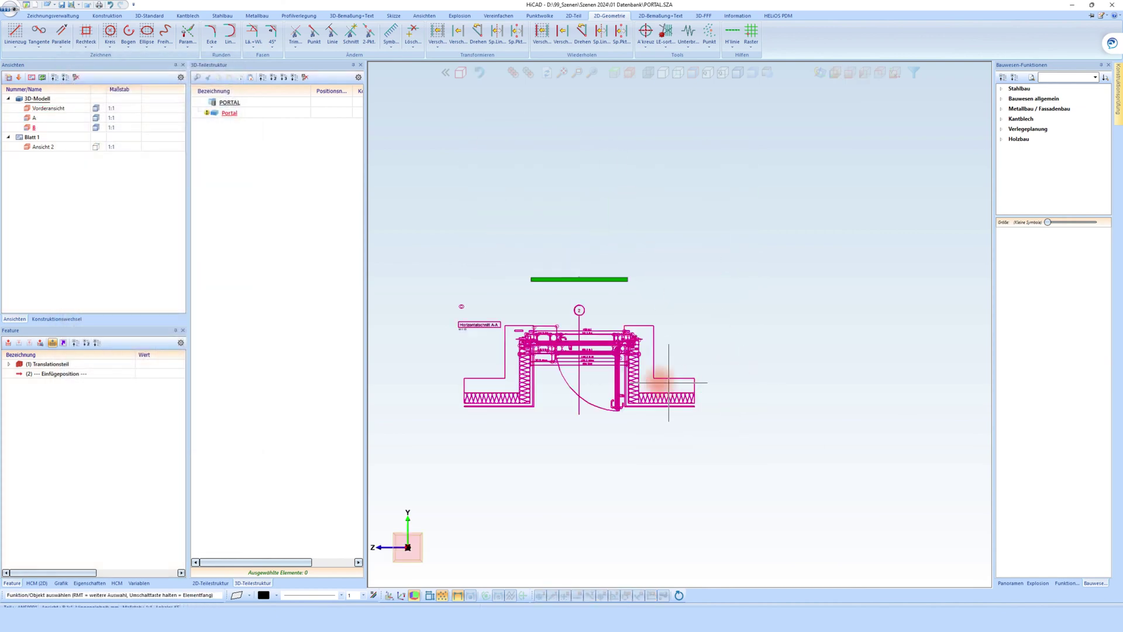
right_click(528, 228)
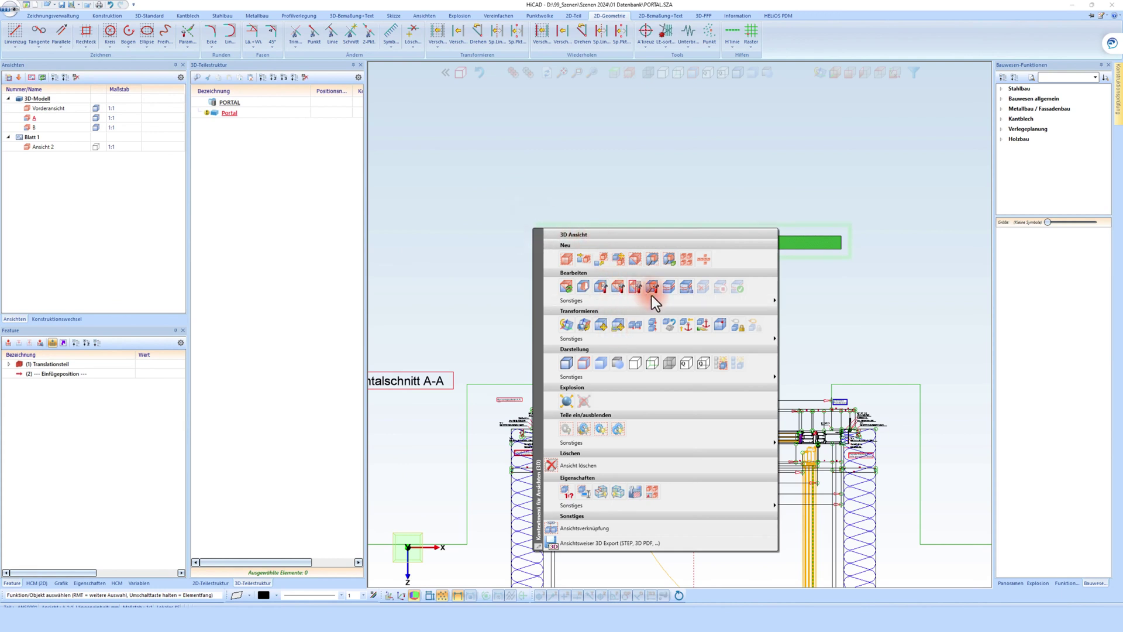
left_click(601, 326)
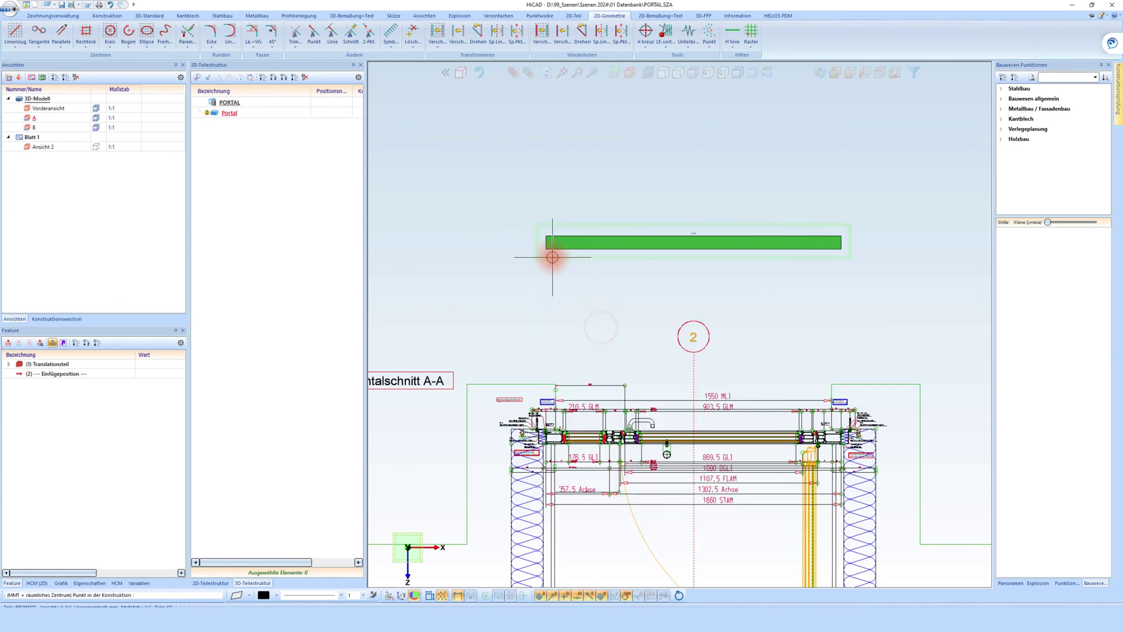
left_click(546, 236)
scroll(550, 428, "up", 7)
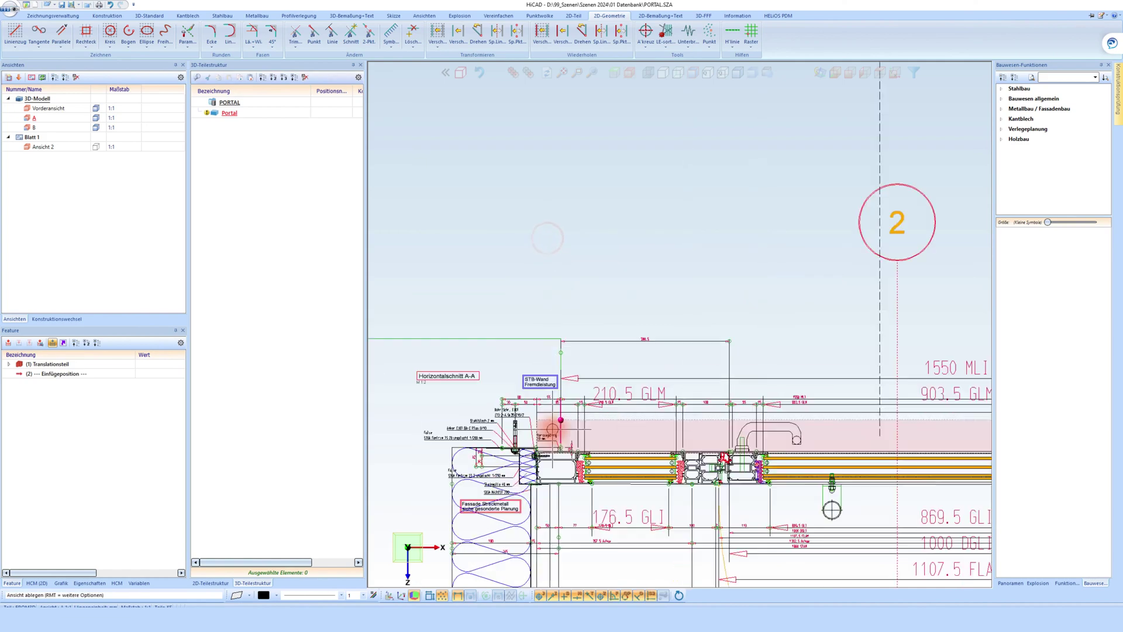
scroll(512, 480, "up", 5)
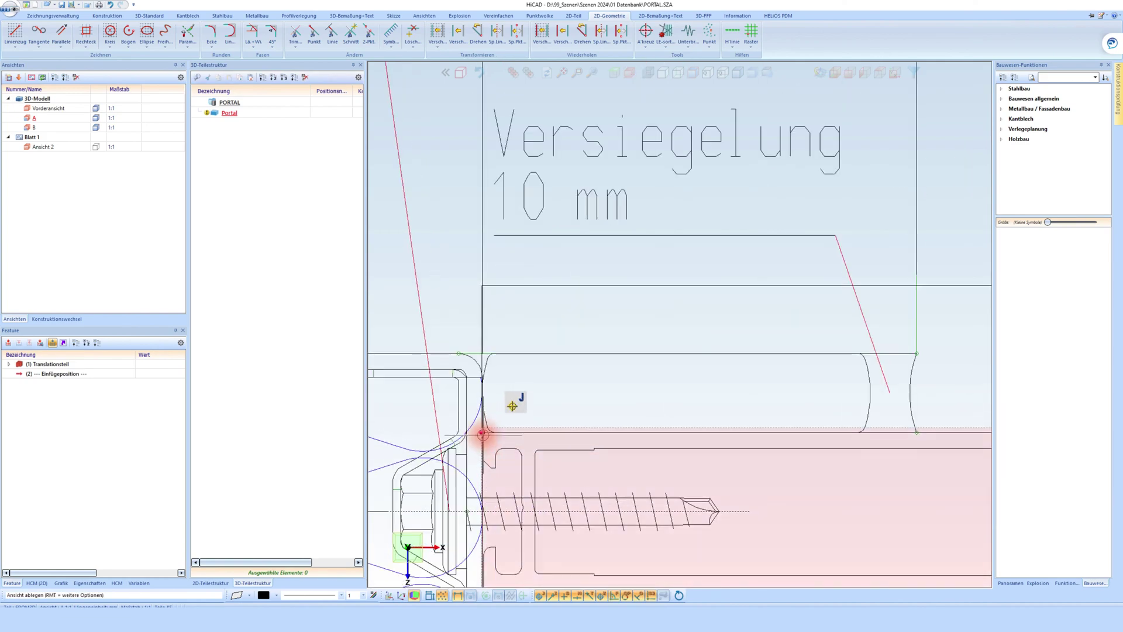
scroll(483, 434, "down", 10)
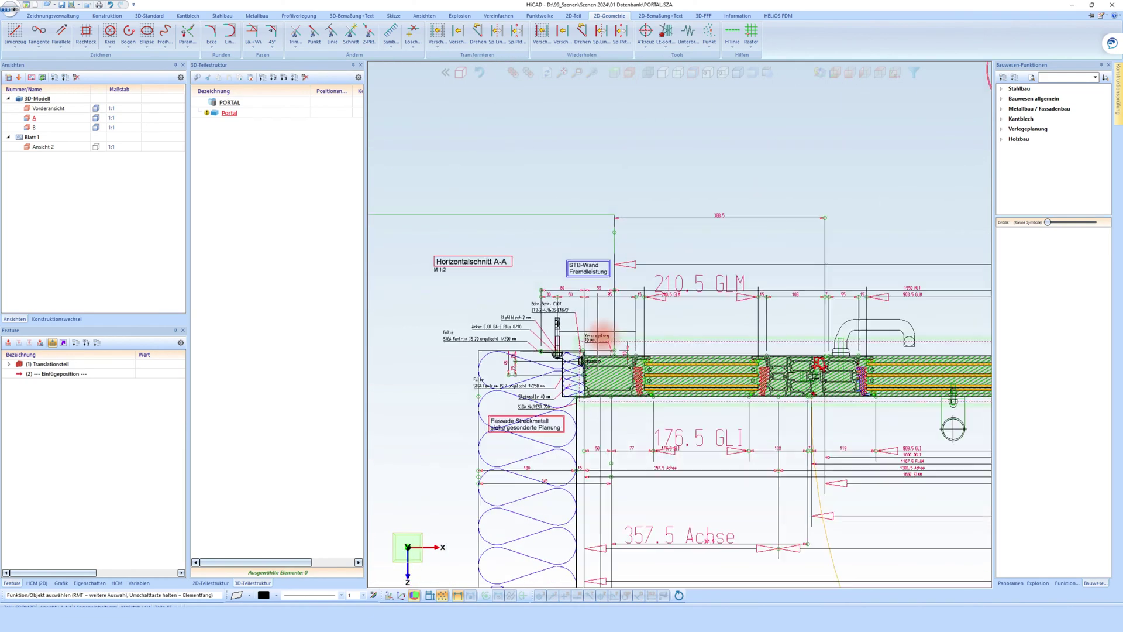
- Bring up the 2D part structure and rename section view A as Horizontalschnitt
left_click(218, 584)
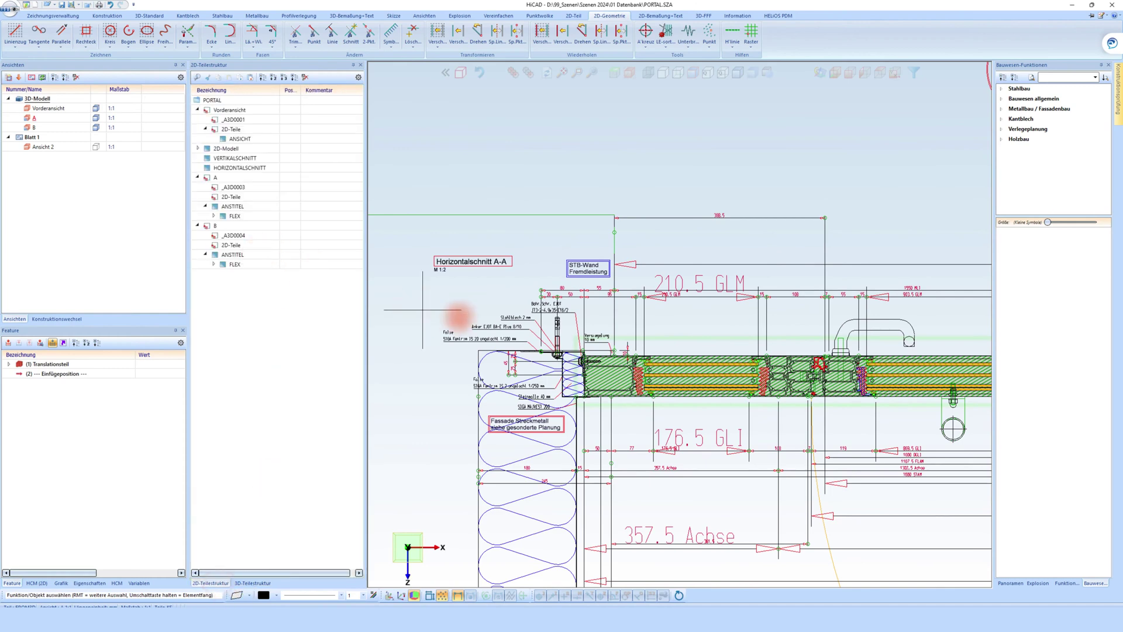
scroll(585, 286, "down", 3)
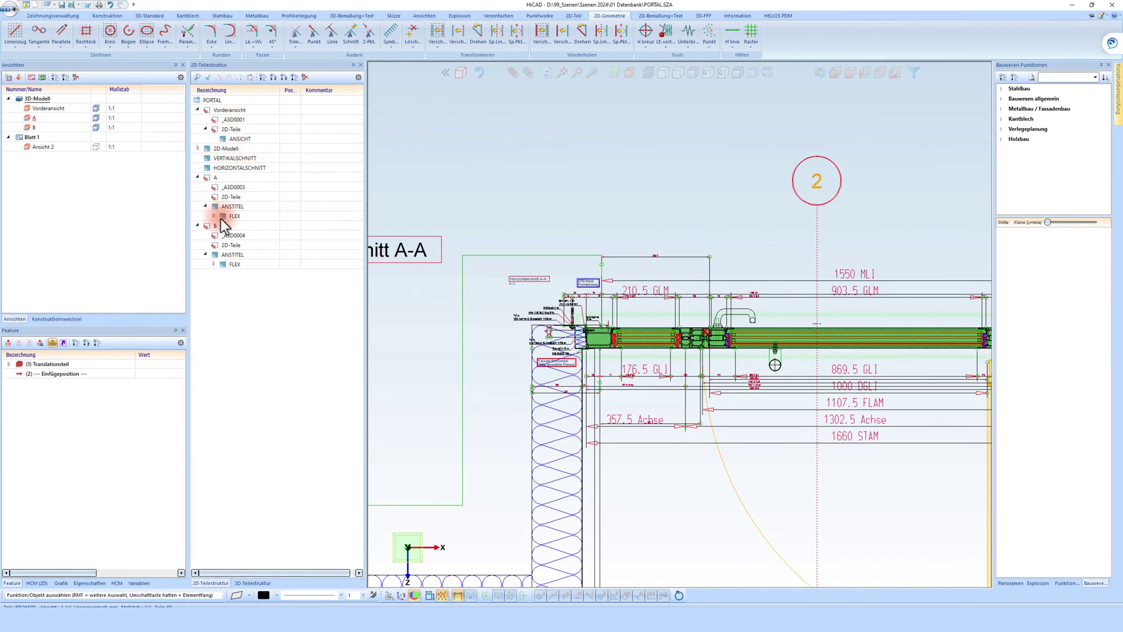
double_click(31, 120)
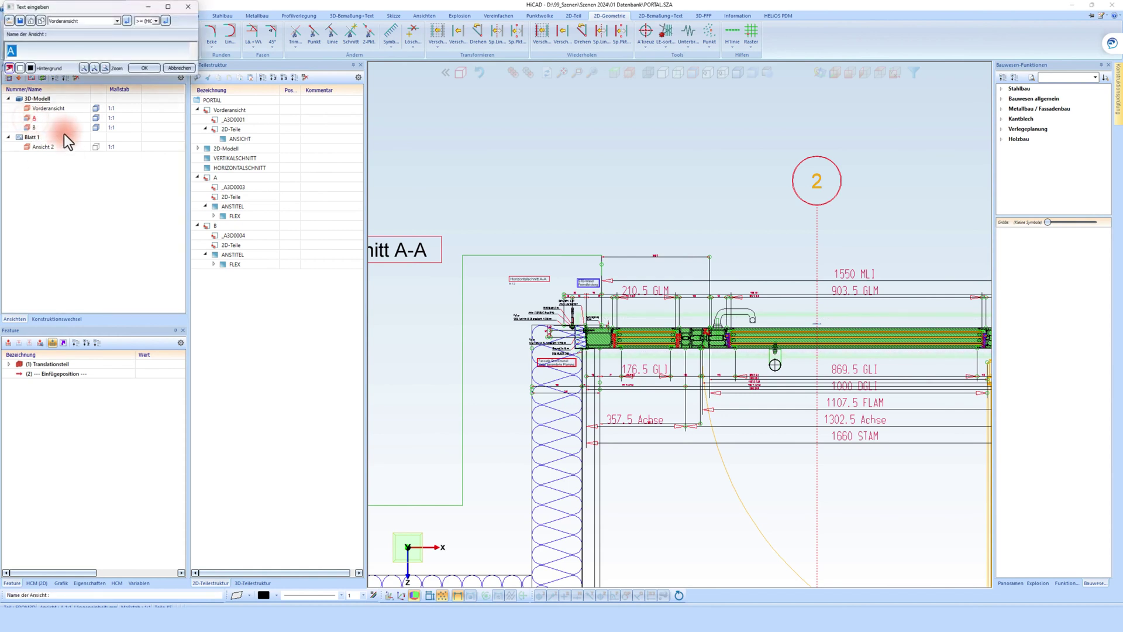
type("Horizontalschnitt")
left_click(146, 68)
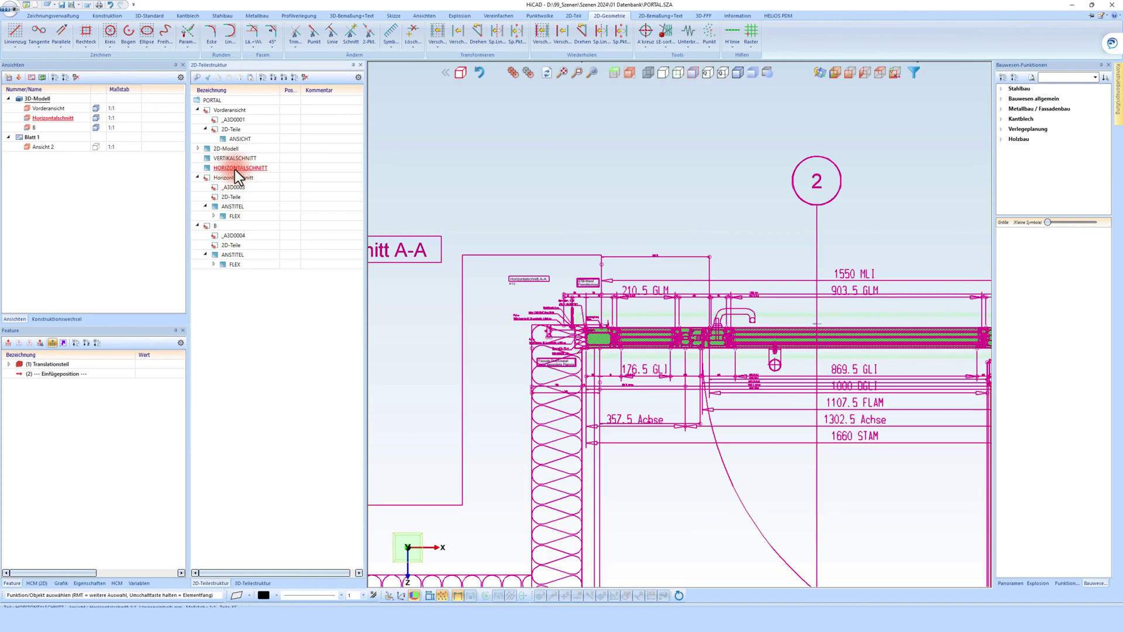
- Assign the HORIZONTALSCHNITT drawing to the 2D-Teile of the Horizontalschnitt view
left_click(234, 170)
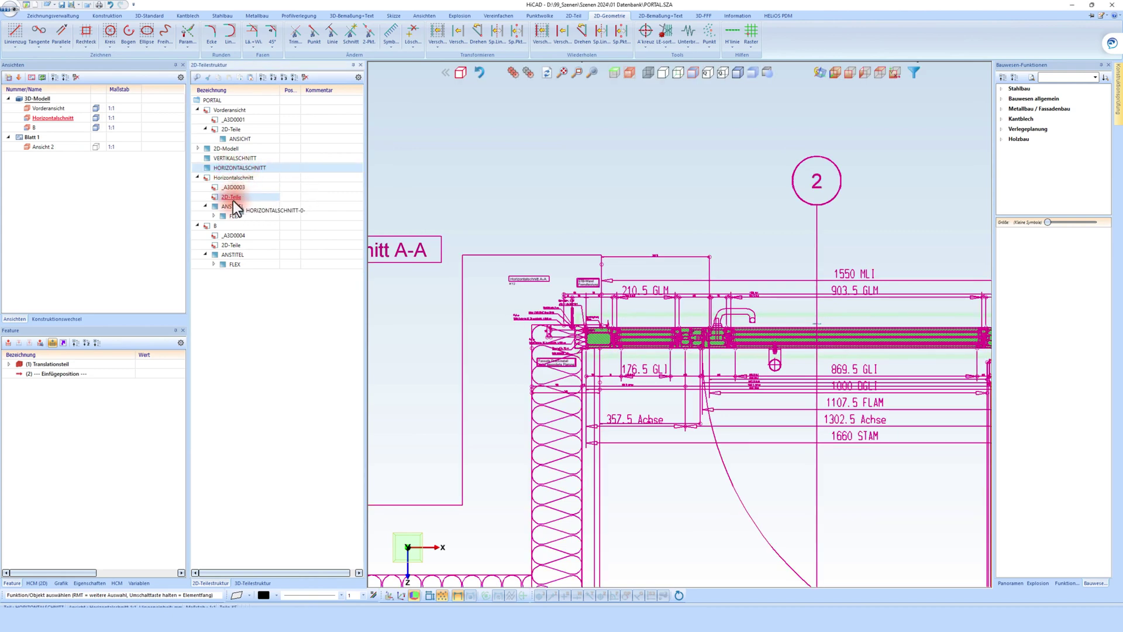
left_click_drag(236, 199, 235, 199)
scroll(475, 240, "down", 3)
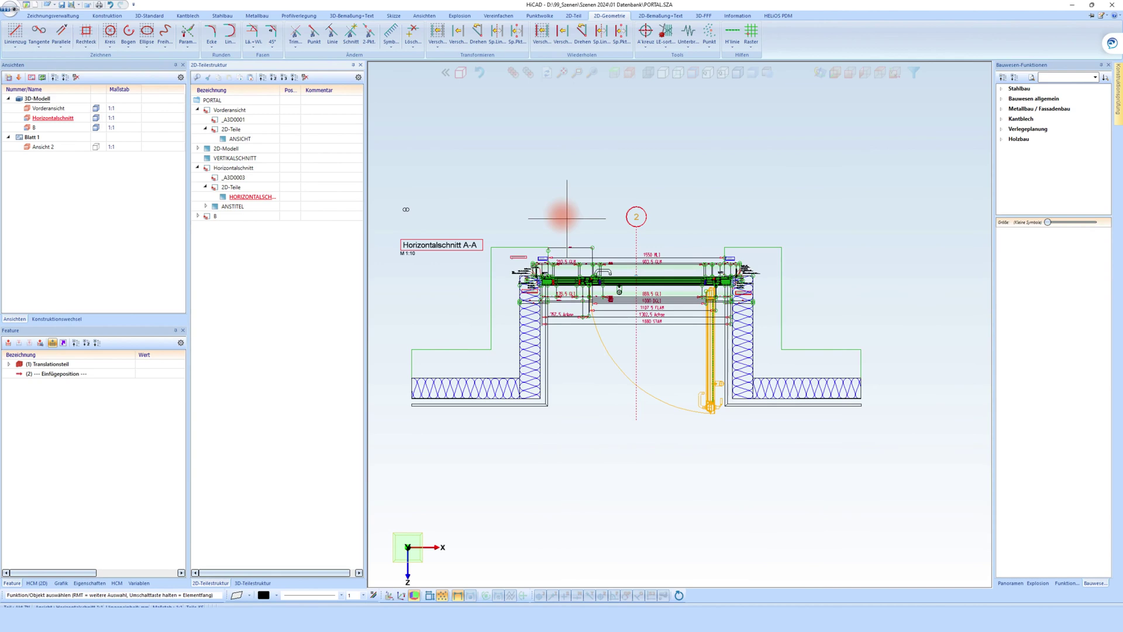
- Lock the orientation of the Horizontalschnitt view
scroll(748, 273, "up", 2)
scroll(732, 275, "up", 2)
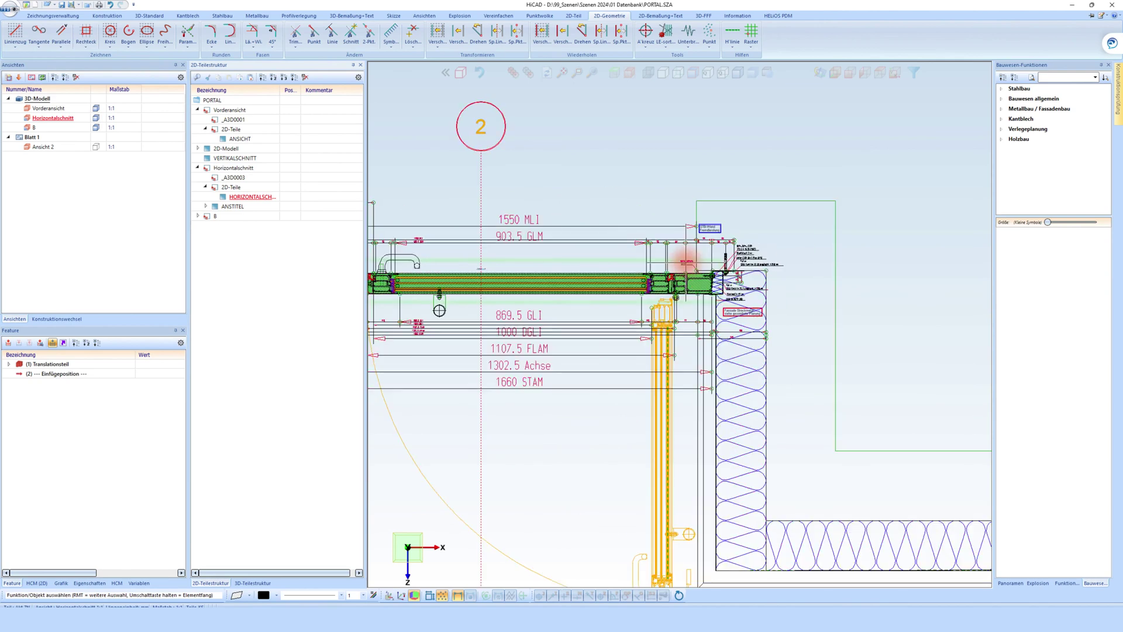
right_click(554, 258)
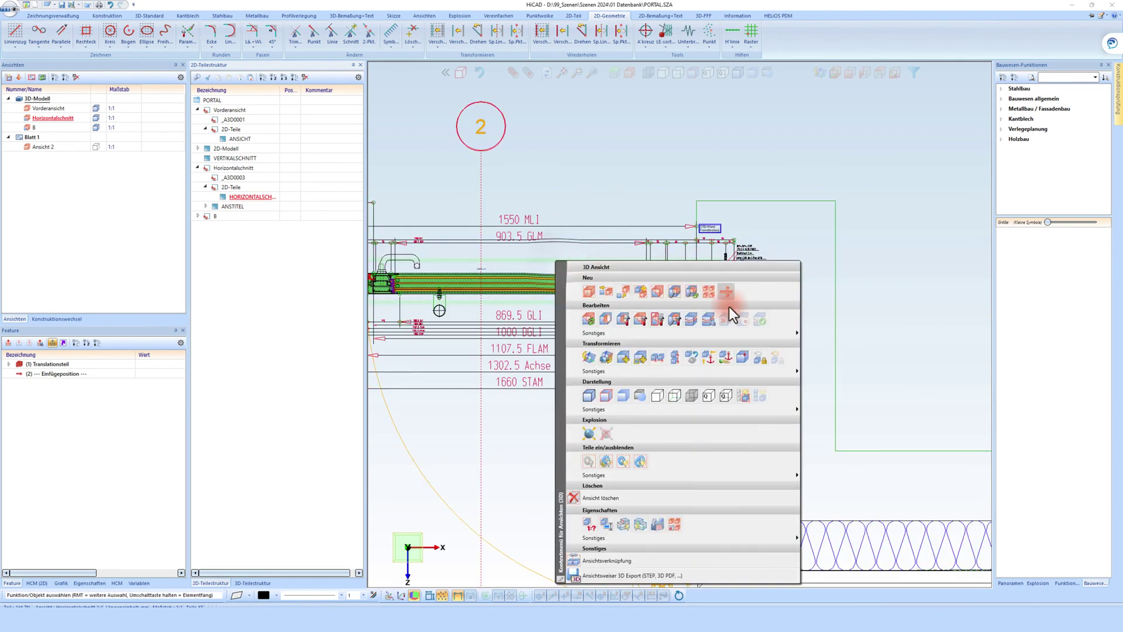
left_click(760, 360)
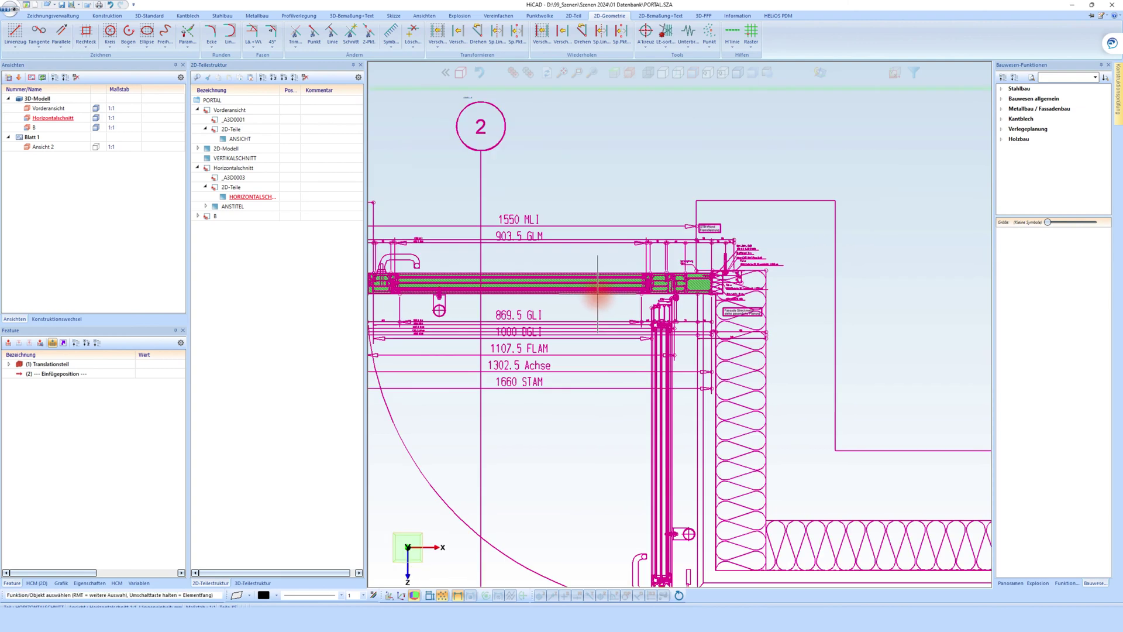
- Move section view B by its part's upper right corner onto the frame profile's upper right corner in Vertikalschnitt 1-1
scroll(696, 239, "down", 4)
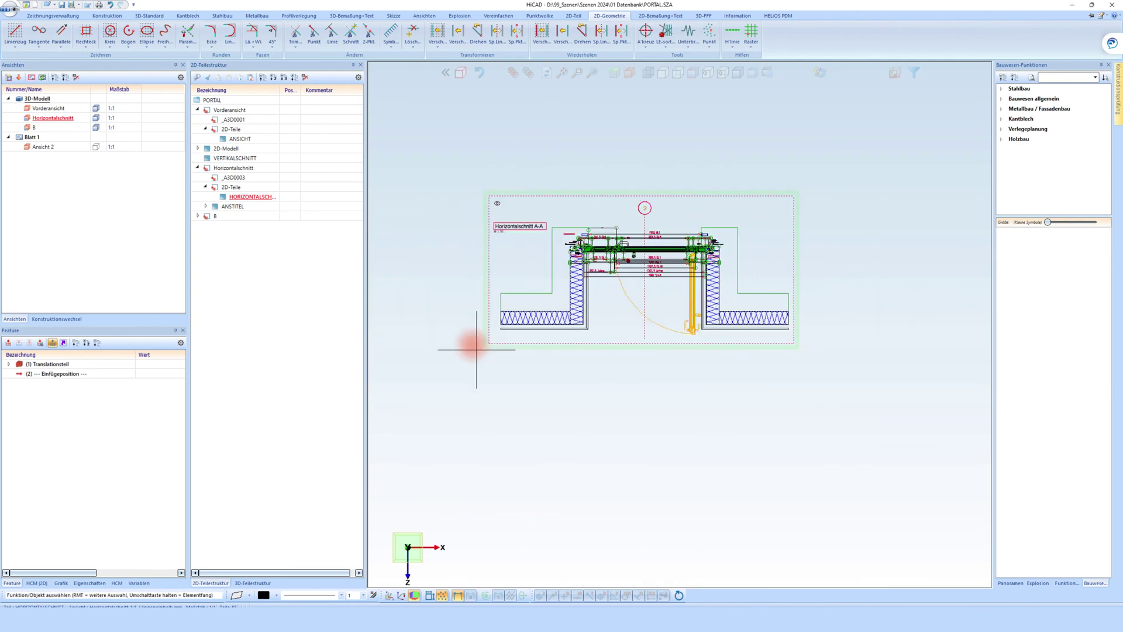
scroll(730, 334, "down", 4)
scroll(576, 117, "up", 4)
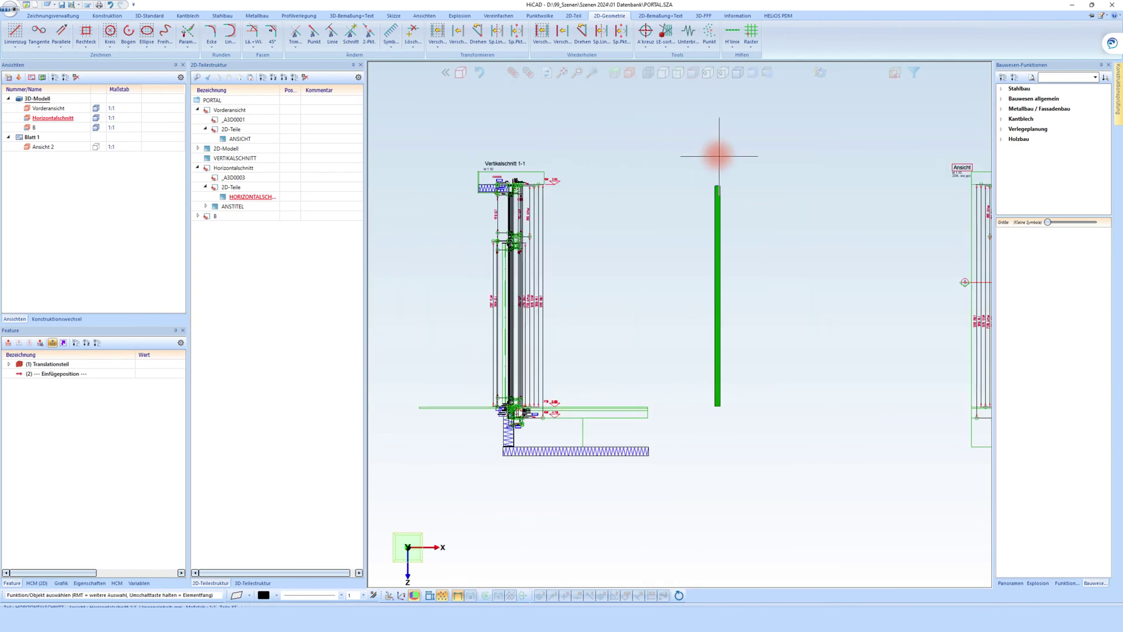
right_click(721, 167)
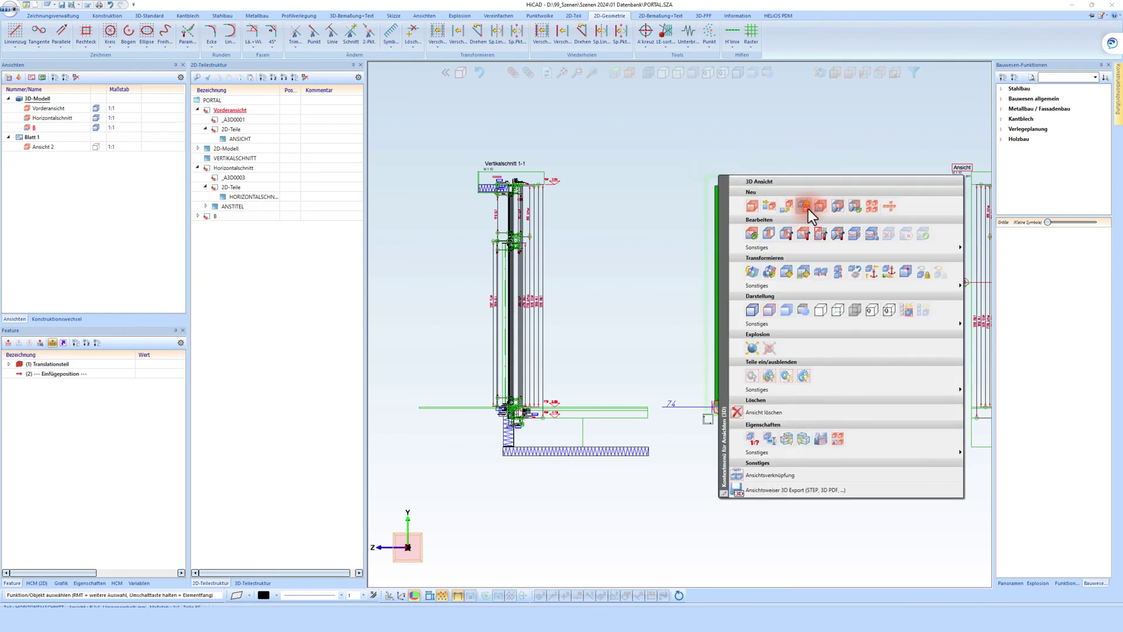
left_click(790, 273)
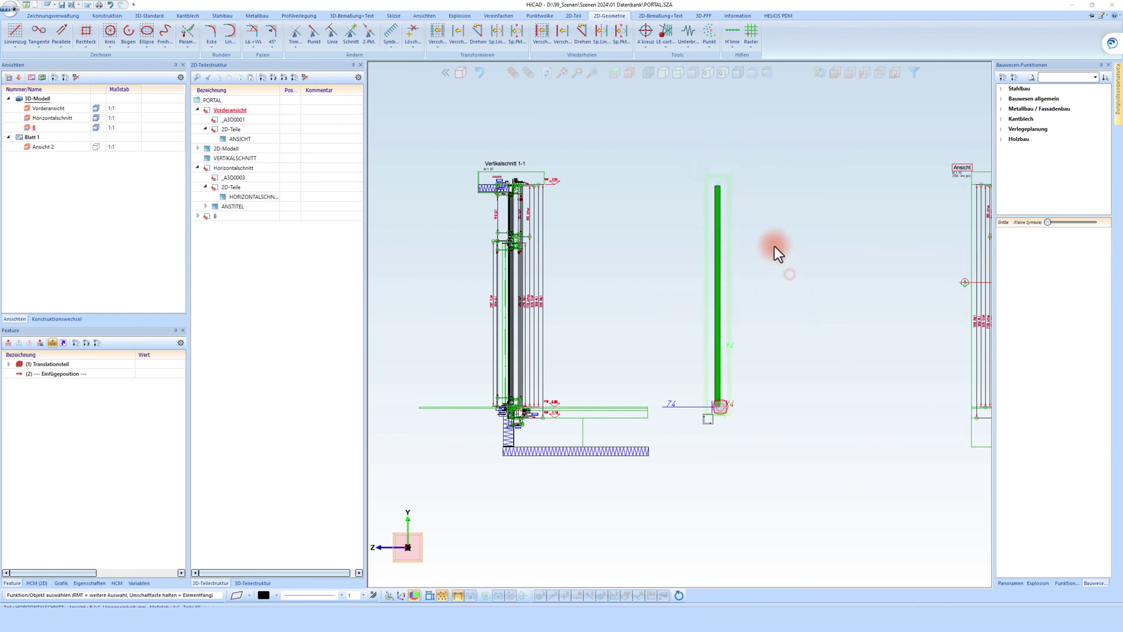
scroll(726, 183, "up", 3)
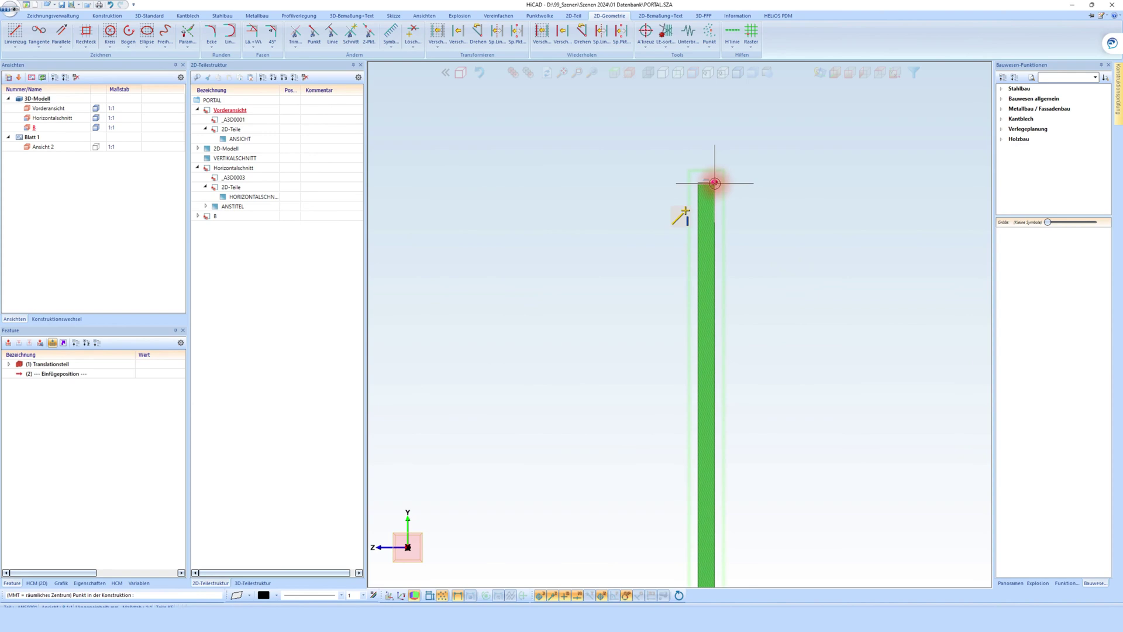
left_click(715, 182)
scroll(526, 195, "up", 5)
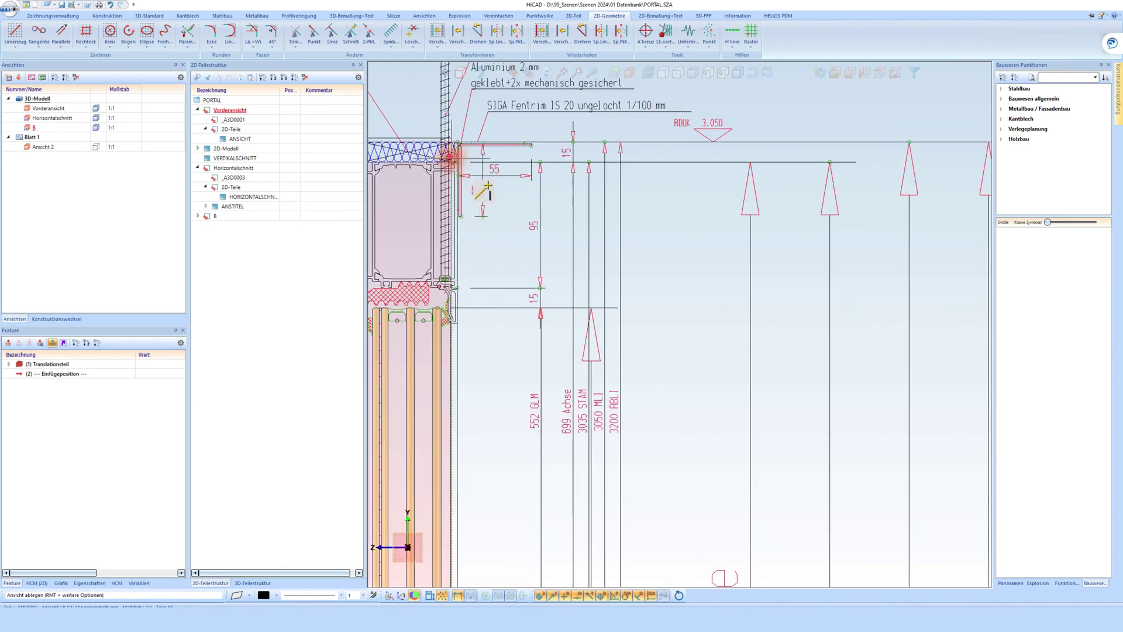
left_click(512, 197)
scroll(562, 208, "down", 6)
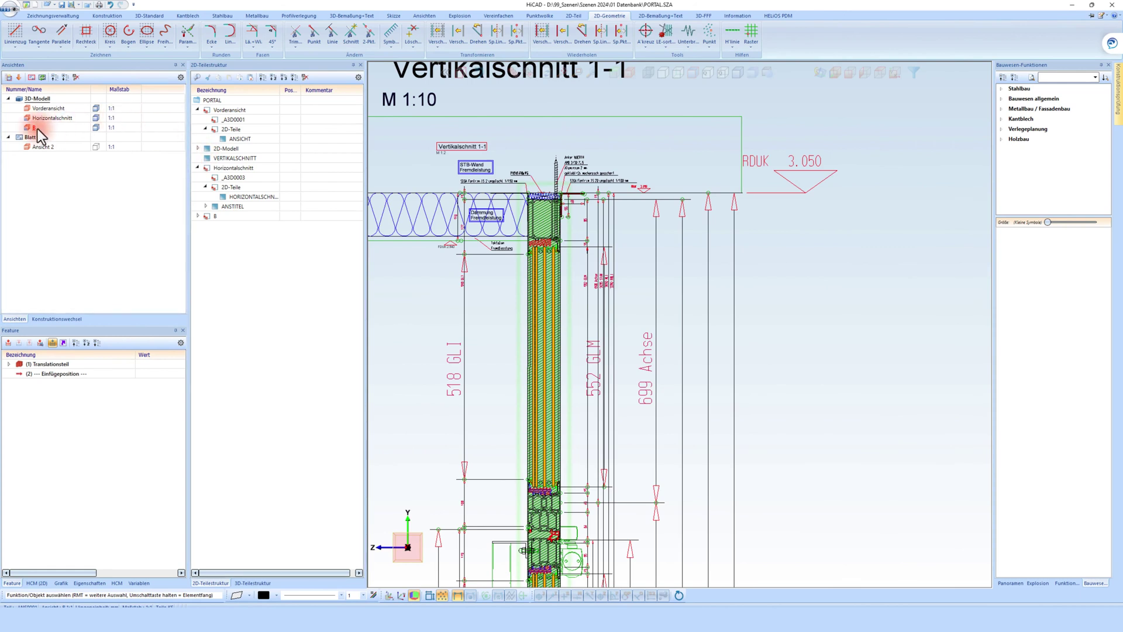
- Rename section view B as Vertikalschnitt and assign the VERTIKALSCHNITT drawing to its 2D-Teile
double_click(33, 127)
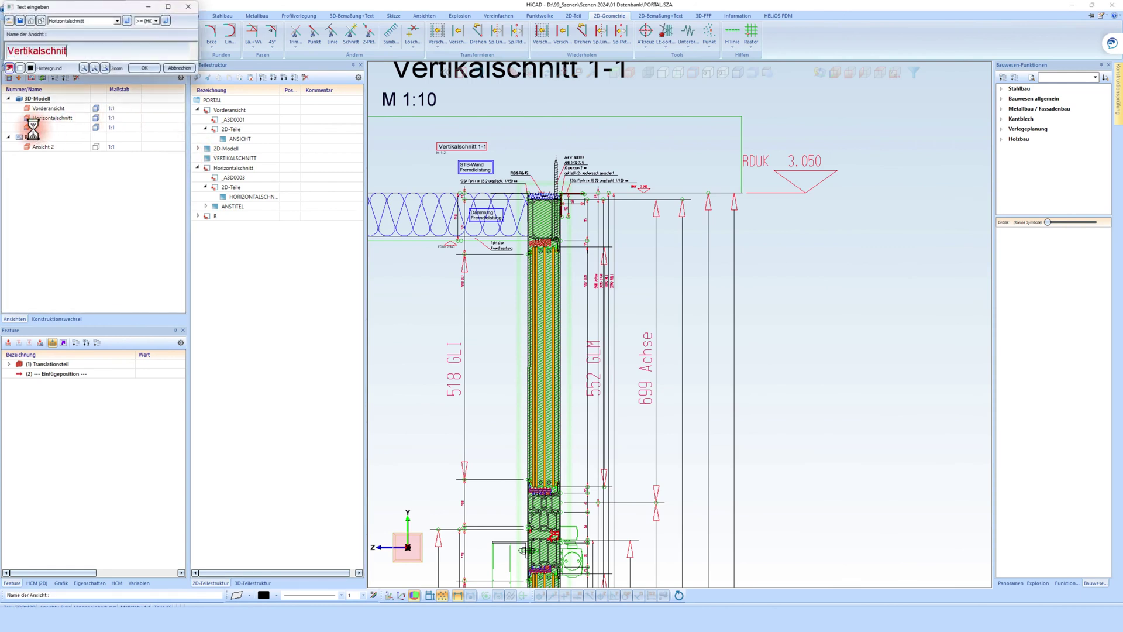
left_click(141, 69)
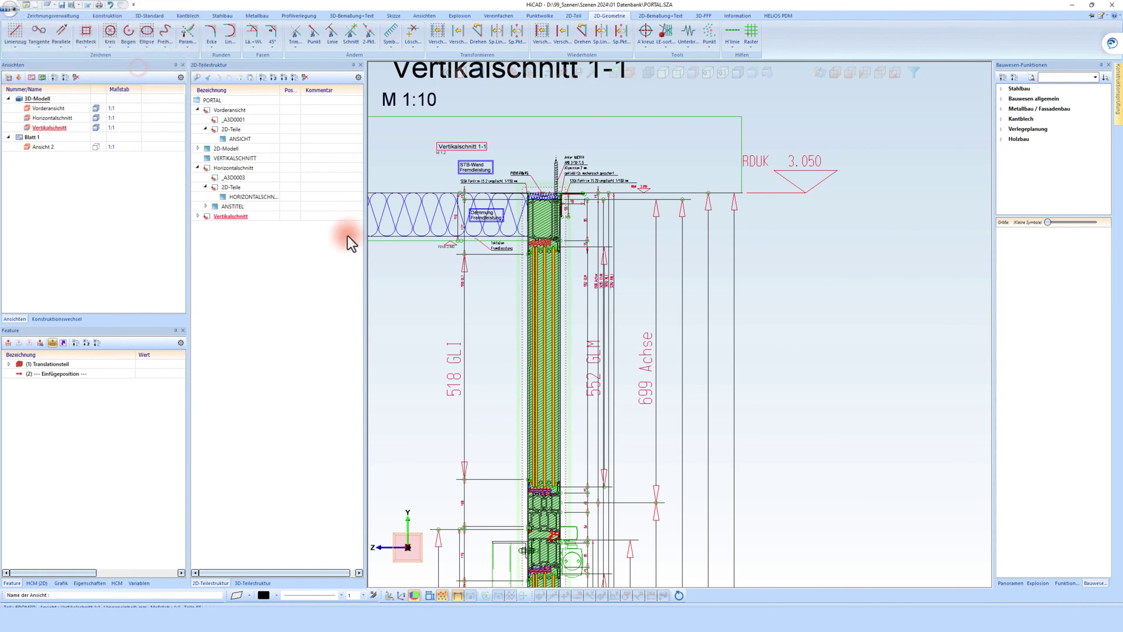
left_click(198, 217)
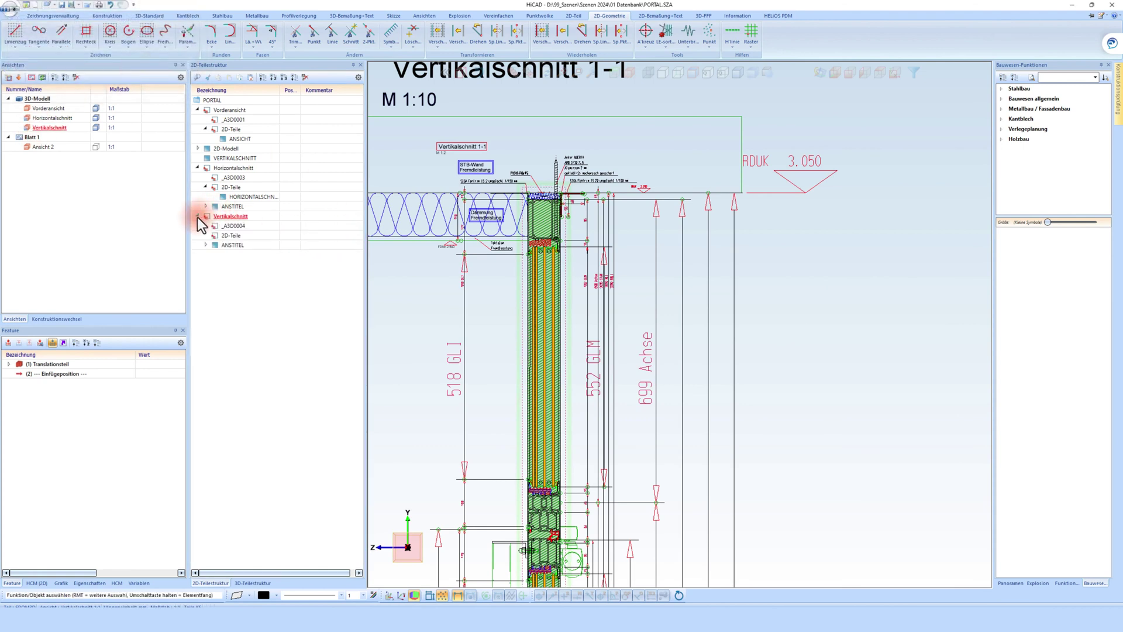
left_click(231, 159)
left_click(236, 226)
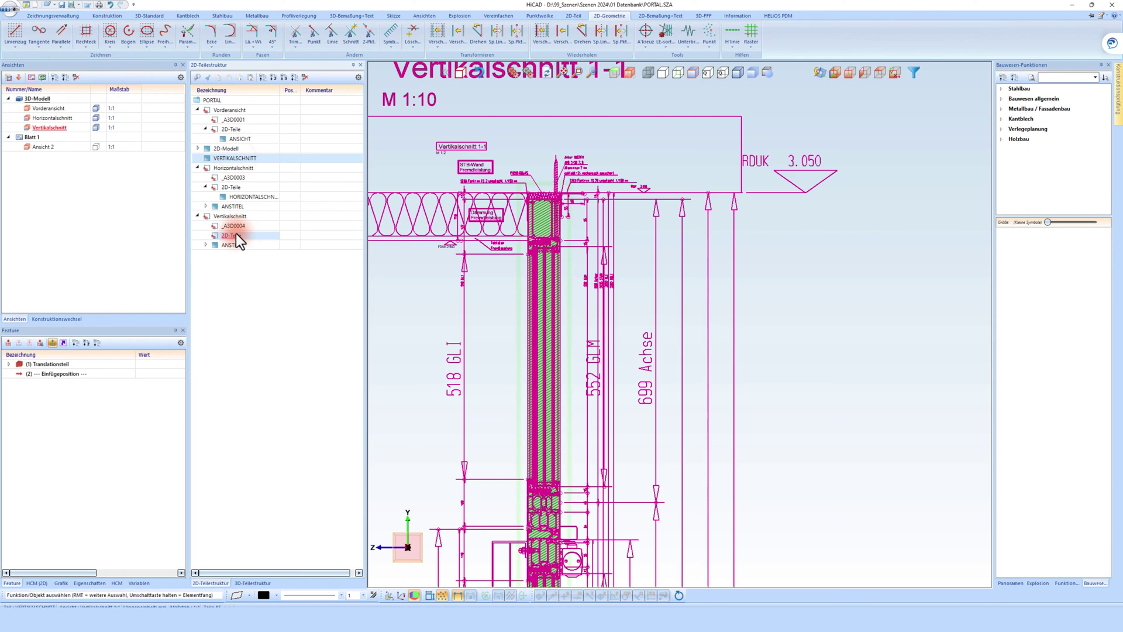
left_click_drag(237, 233, 237, 235)
scroll(537, 233, "down", 2)
- Lock the orientation of the Vertikalschnitt view and test-rotate it
left_click(558, 231)
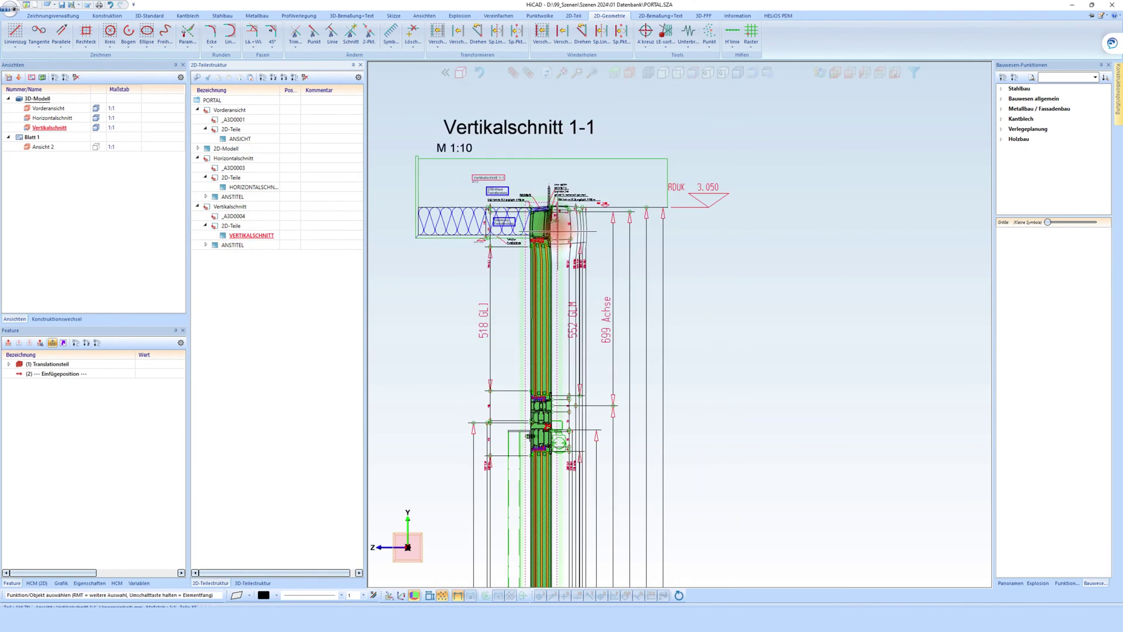
left_click(765, 332)
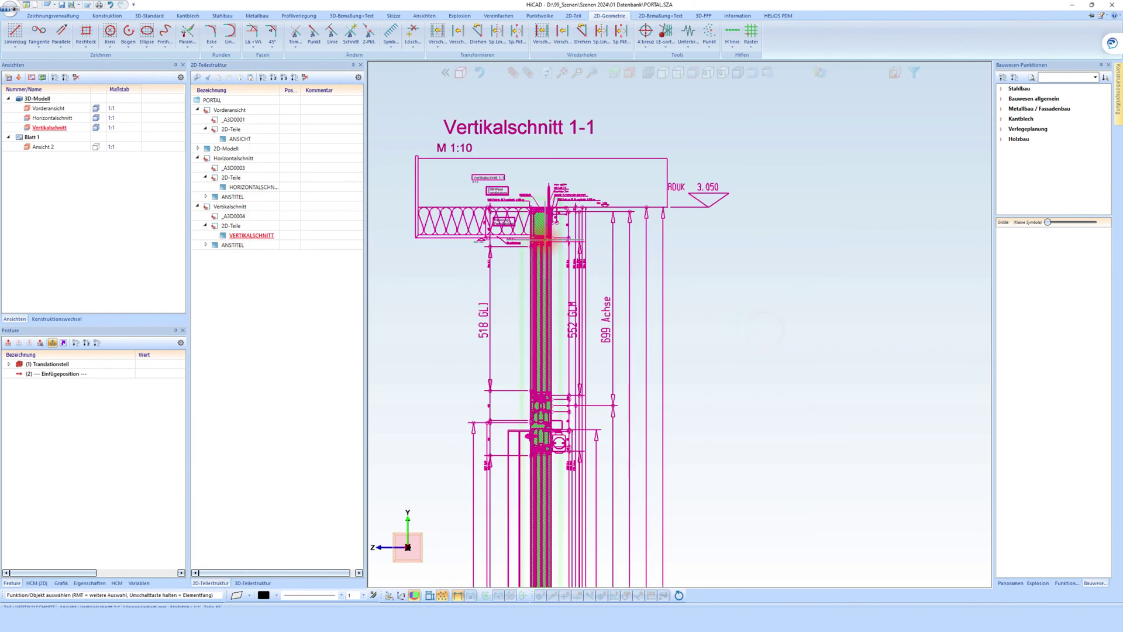
middle_click_drag(545, 239, 534, 251)
scroll(541, 246, "down", 4)
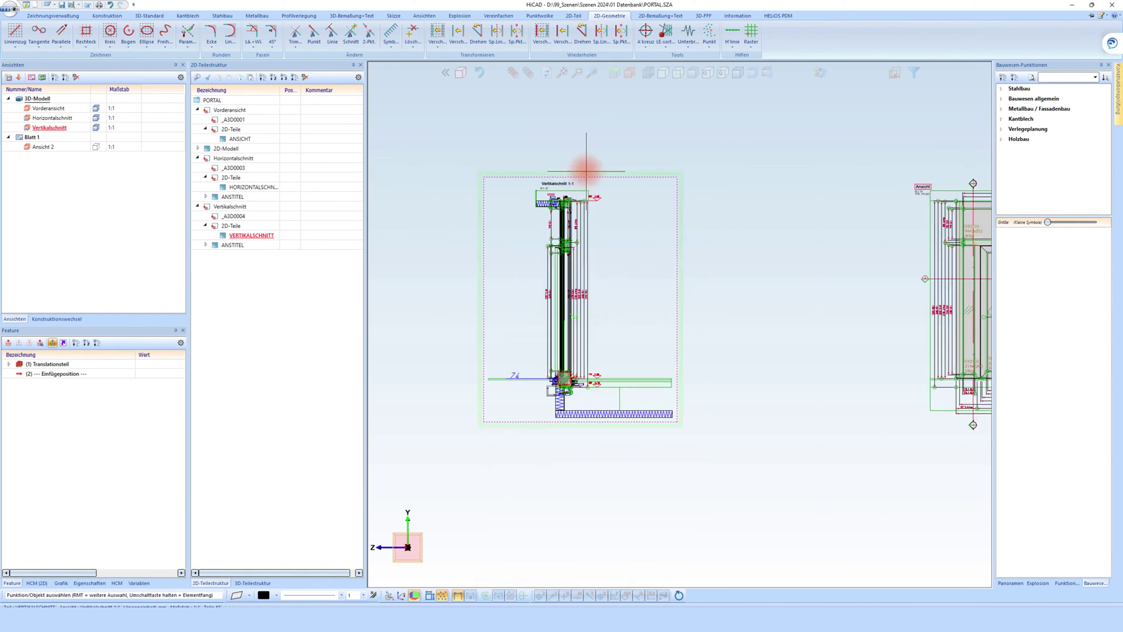
scroll(477, 170, "down", 4)
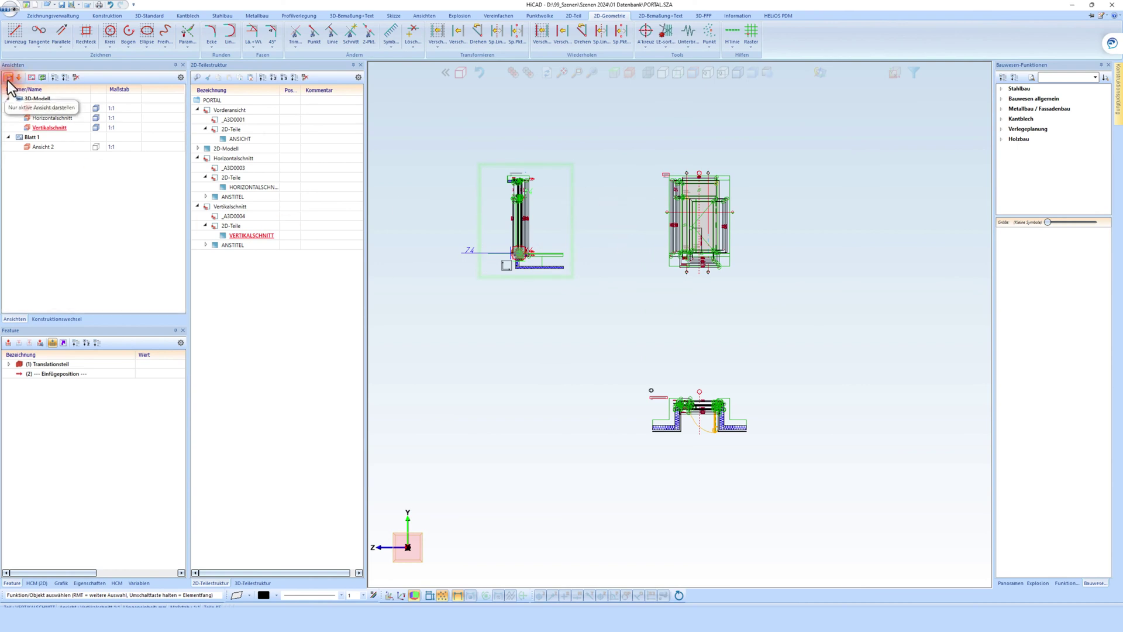
- Show only the active view and activate Horizontalschnitt in an unshaded display
left_click(19, 79)
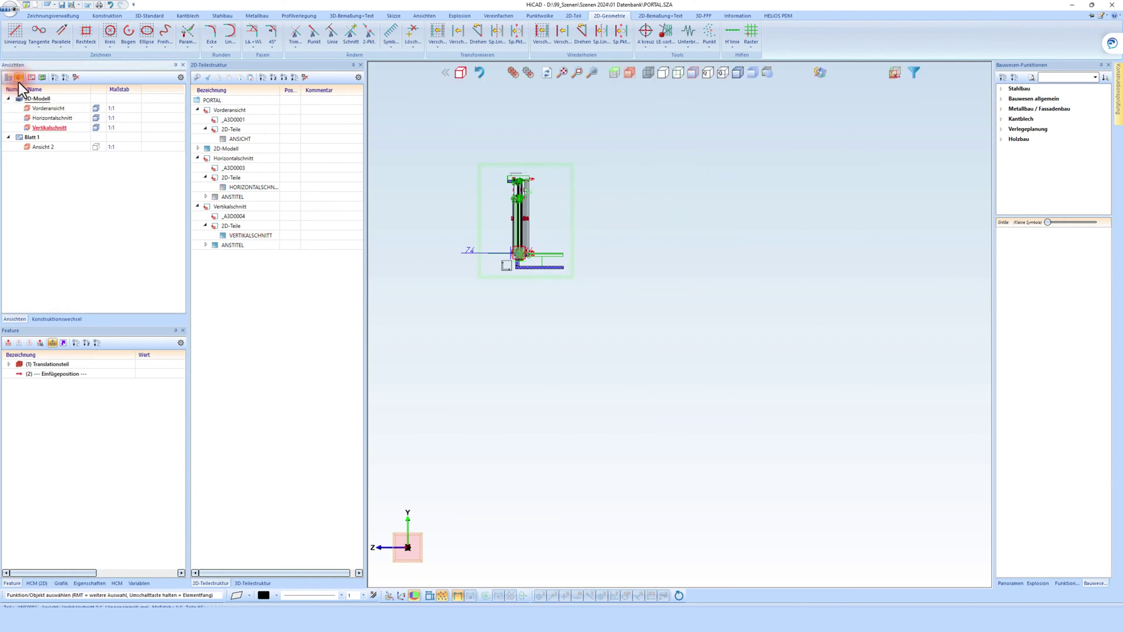
double_click(44, 117)
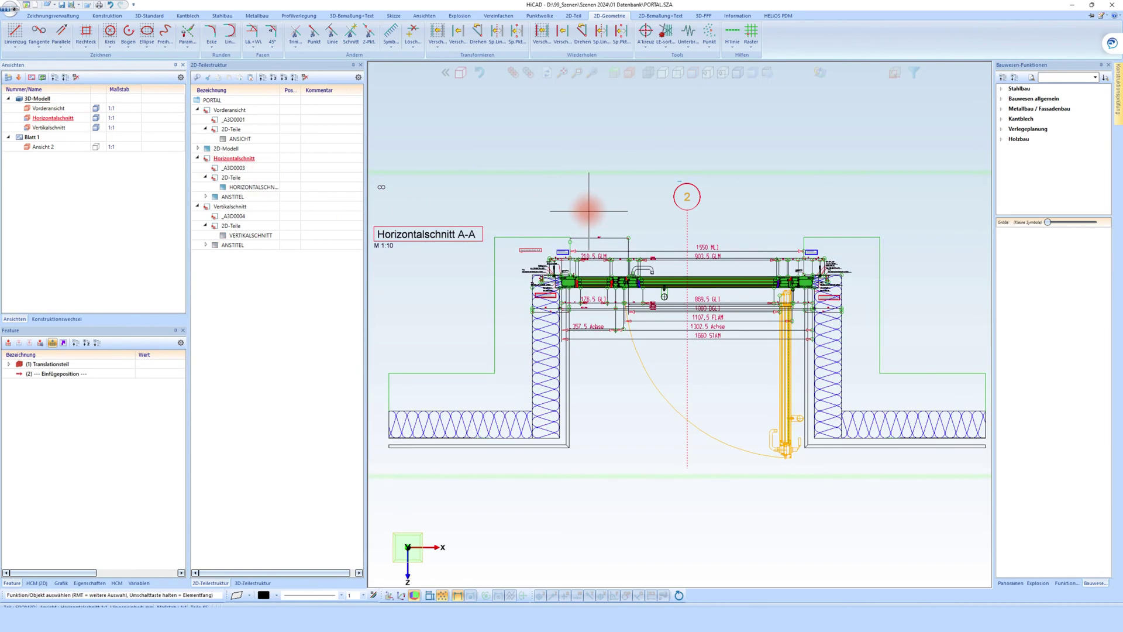
scroll(595, 241, "up", 10)
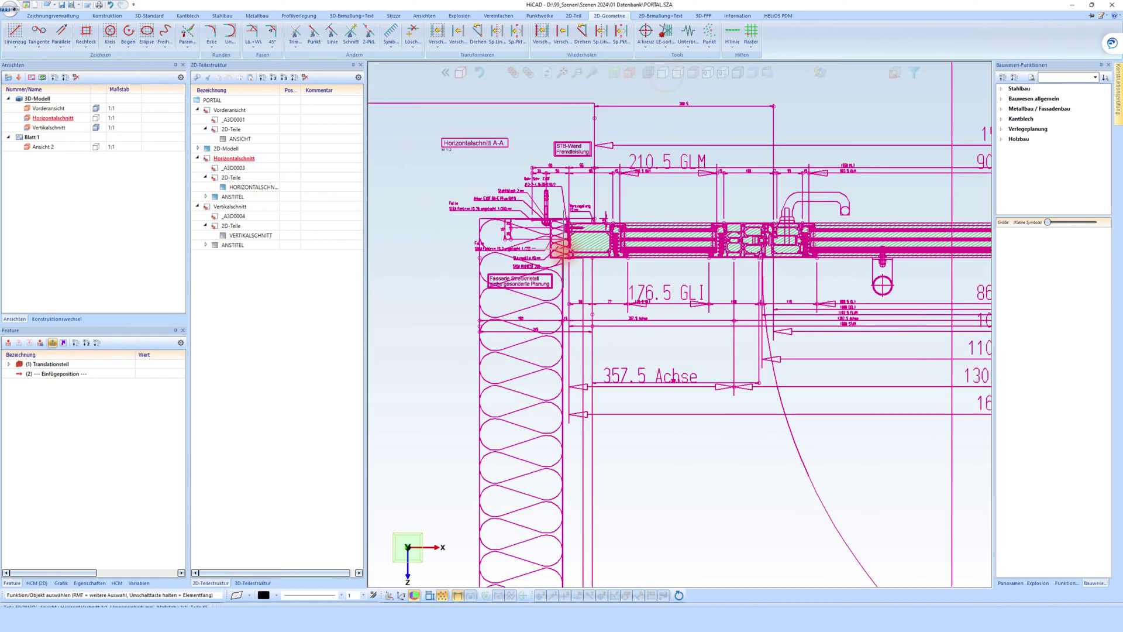
left_click(572, 208)
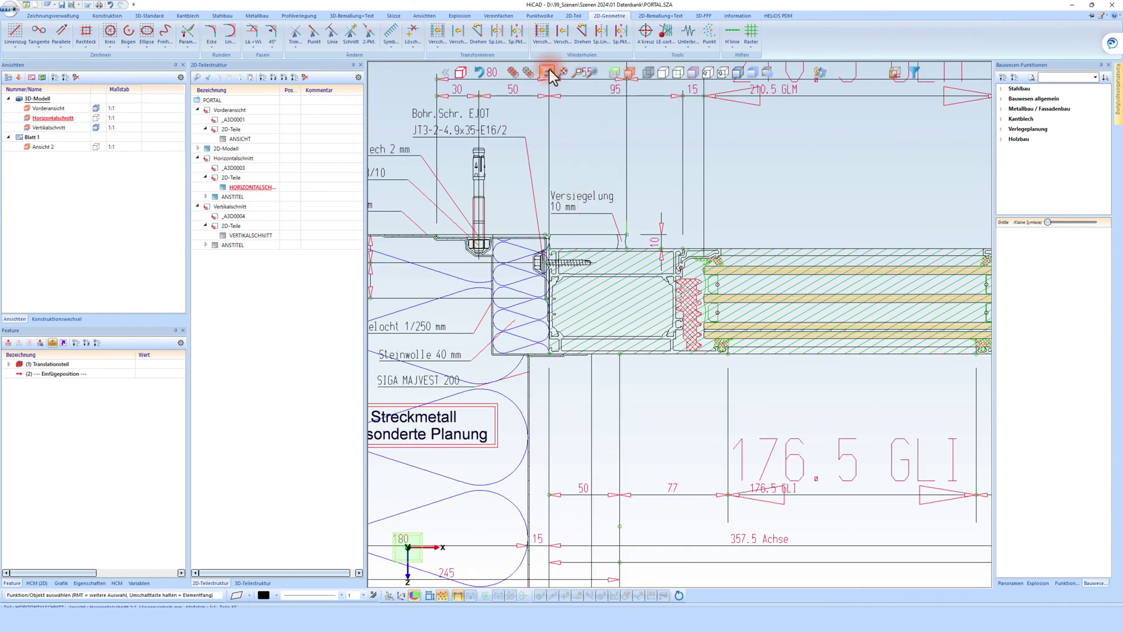
- Create a new sketch on the Portal part's section face in the Horizontalschnitt view
left_click(392, 16)
left_click(34, 32)
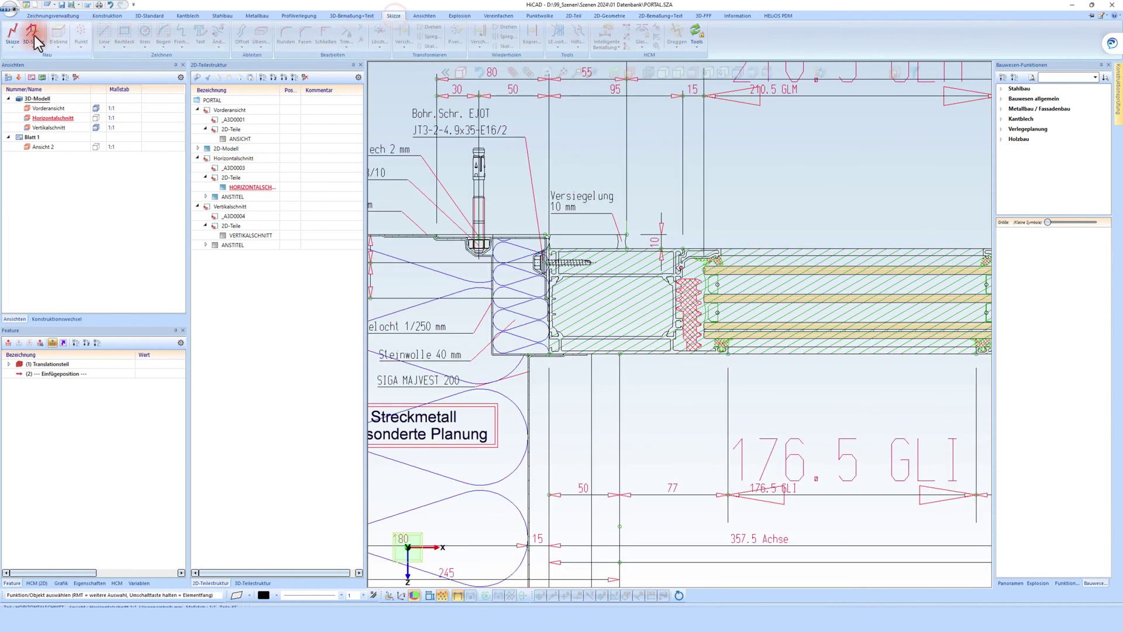
left_click(593, 312)
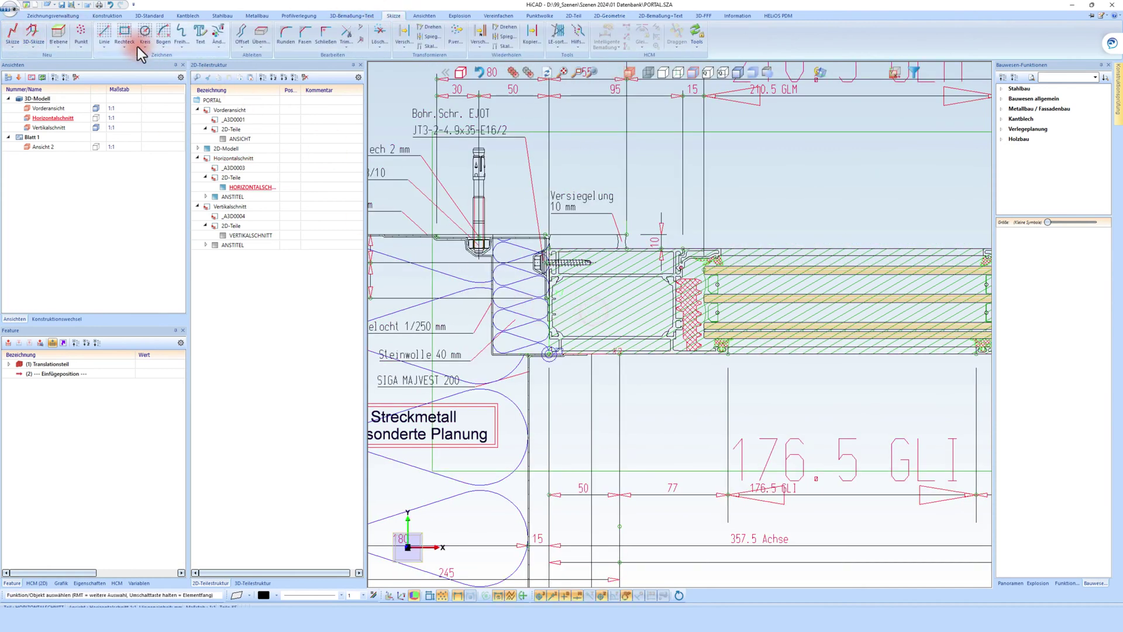
- Draw an L-shaped polyline up the frame profile's outer side and out along the connection sheet's upper edge to its outer end
left_click(107, 36)
scroll(554, 306, "up", 2)
scroll(550, 296, "up", 3)
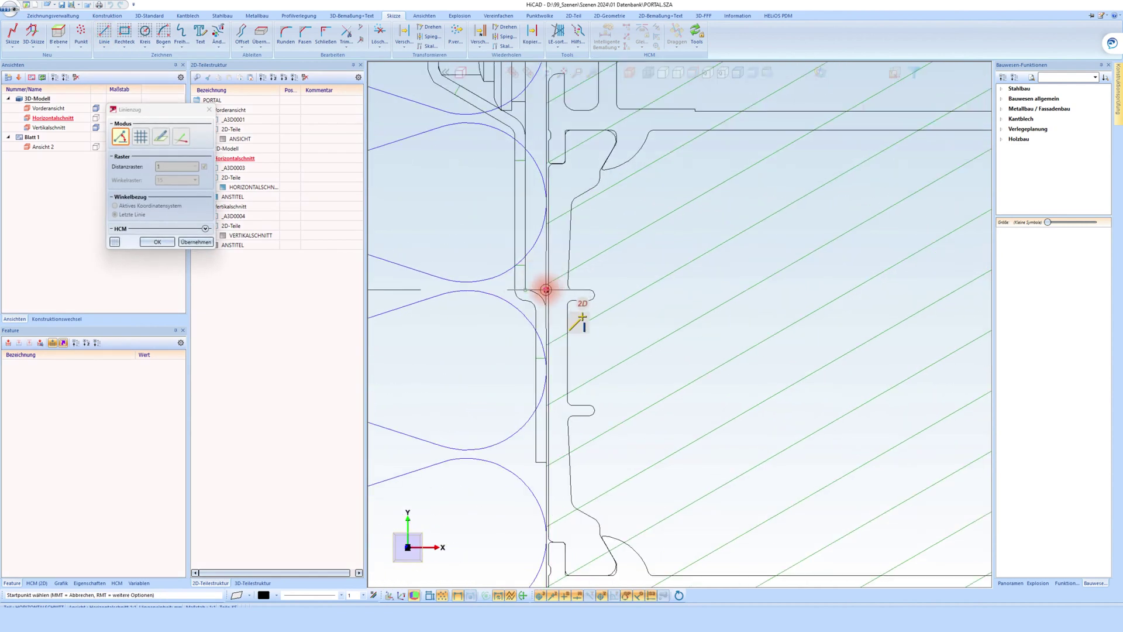
left_click(547, 293)
scroll(547, 293, "down", 4)
scroll(514, 195, "up", 4)
left_click(594, 211)
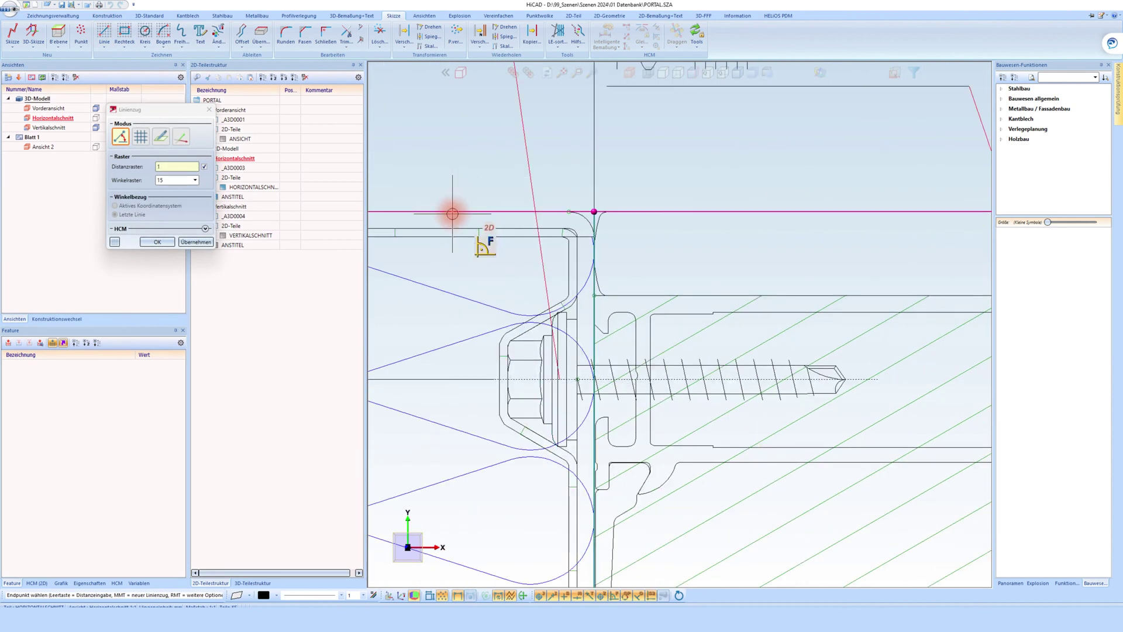
scroll(753, 244, "down", 4)
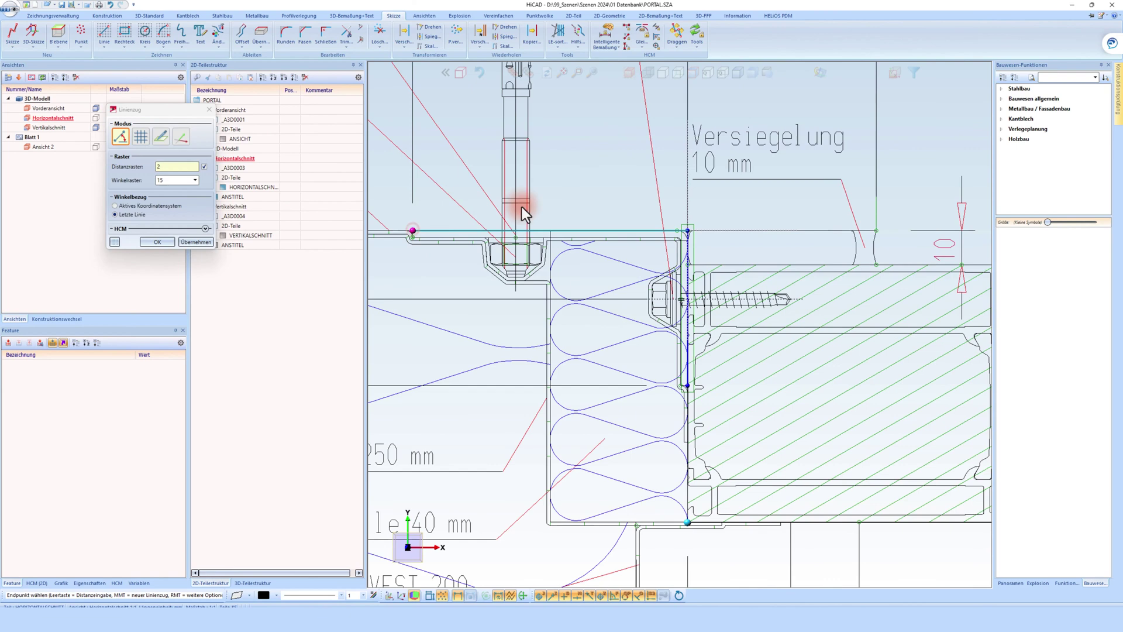
middle_click(615, 191)
middle_click(613, 181)
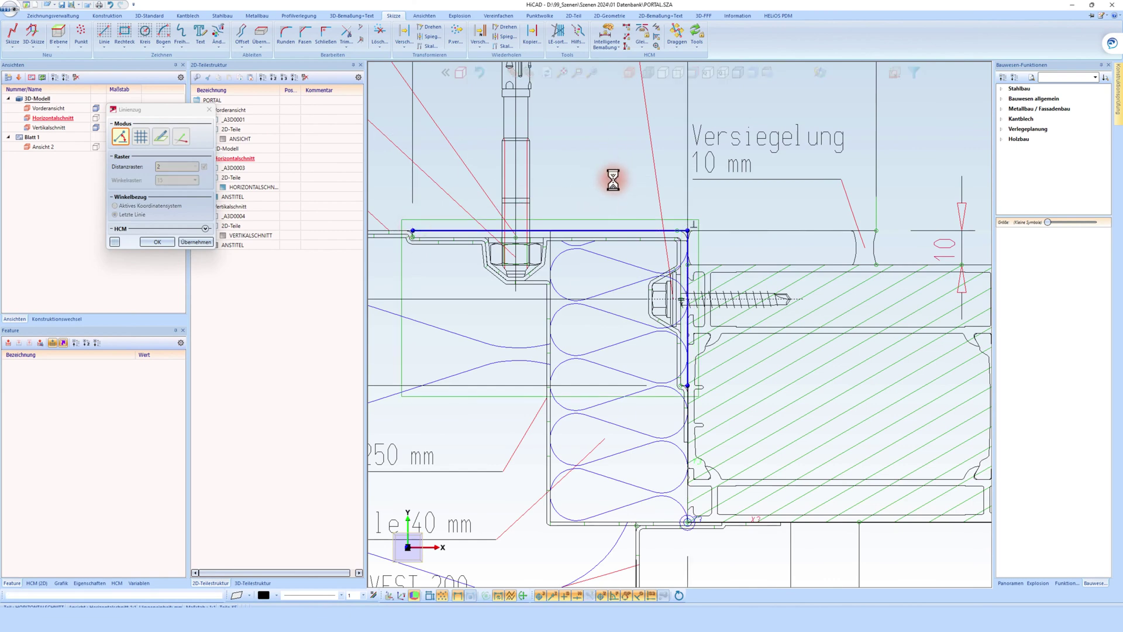
- Create a sheet along the L-shaped sketch from the semi-finished product Stahlblech 3mm, with the offset direction set to Zweite Seite
right_click(621, 229)
left_click(698, 304)
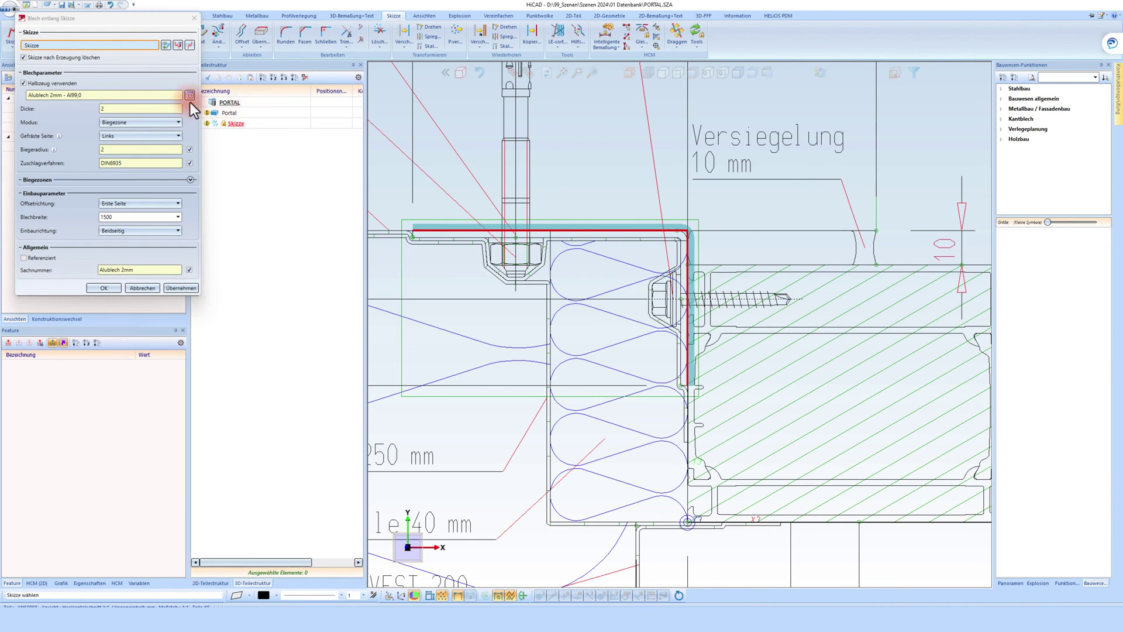
left_click(190, 95)
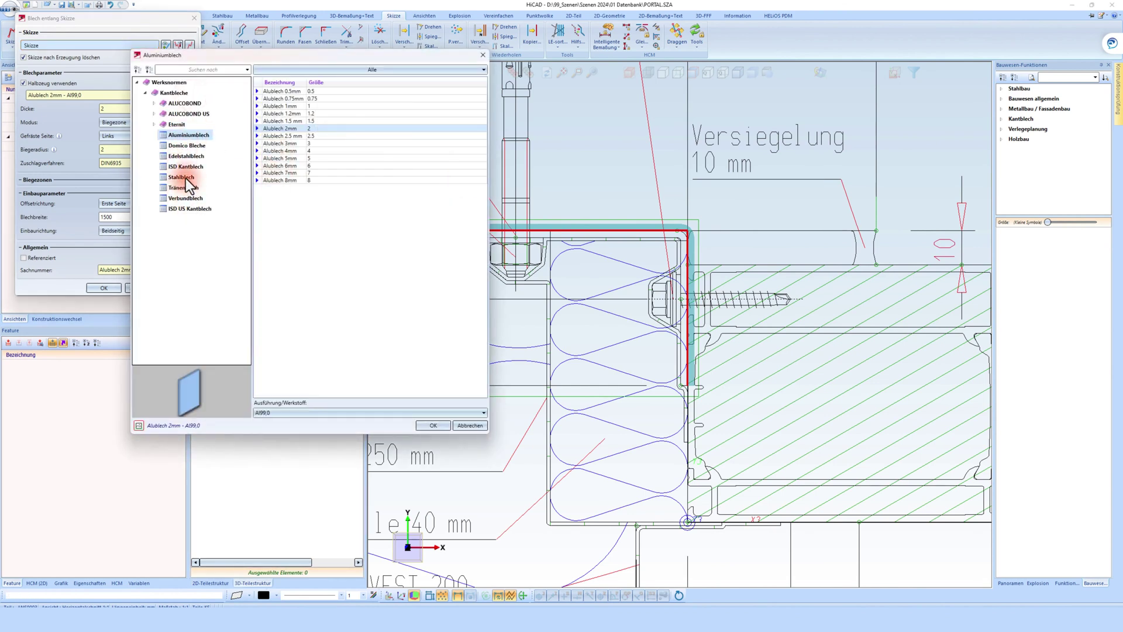
left_click(185, 178)
double_click(289, 136)
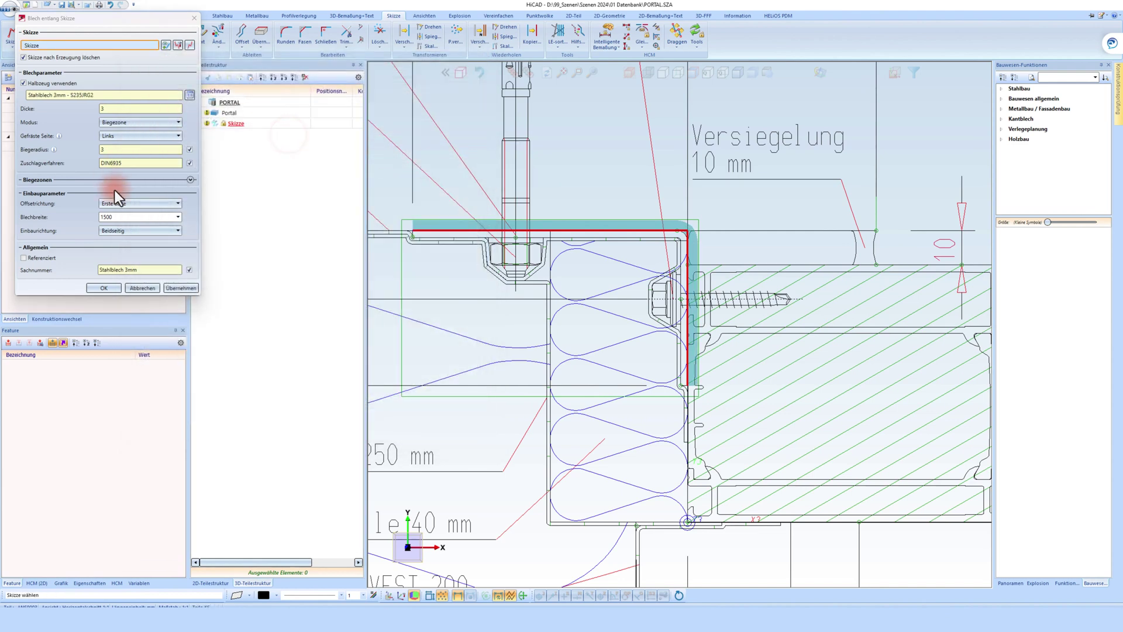
left_click(128, 202)
left_click(124, 220)
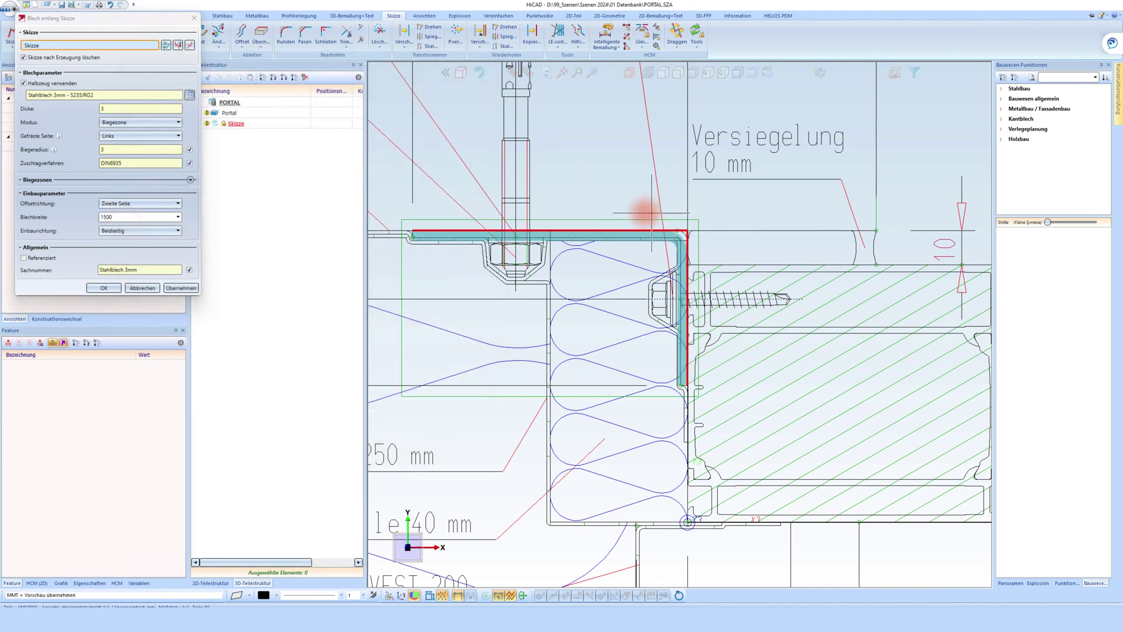
left_click(103, 287)
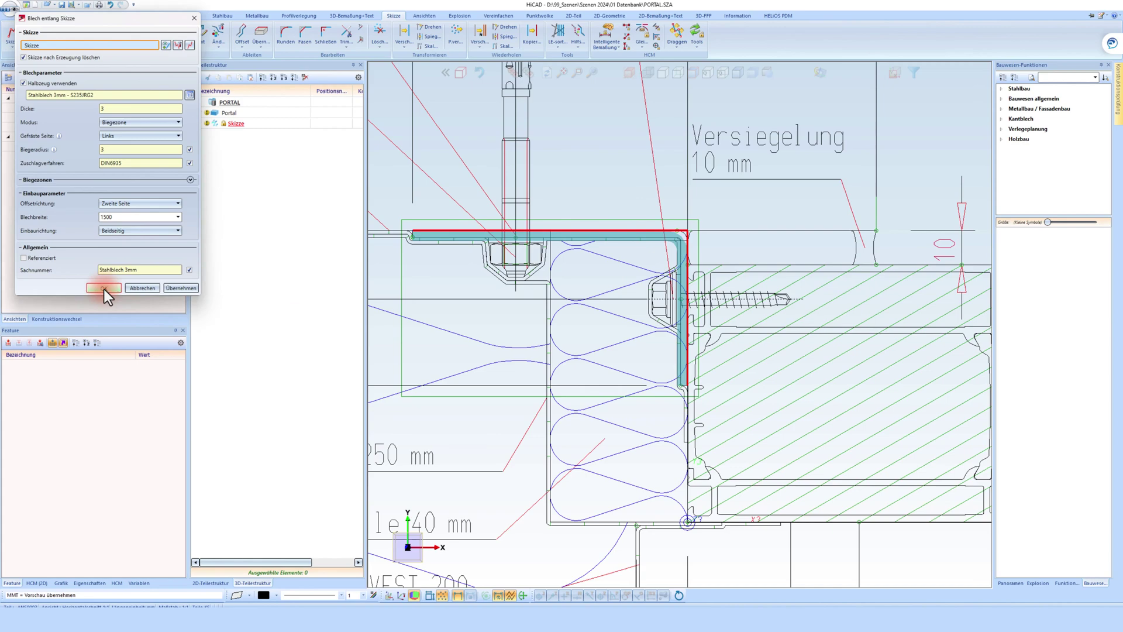
- Create a new main assembly named Hauptbaugruppe in the 3D part structure
scroll(652, 243, "down", 6)
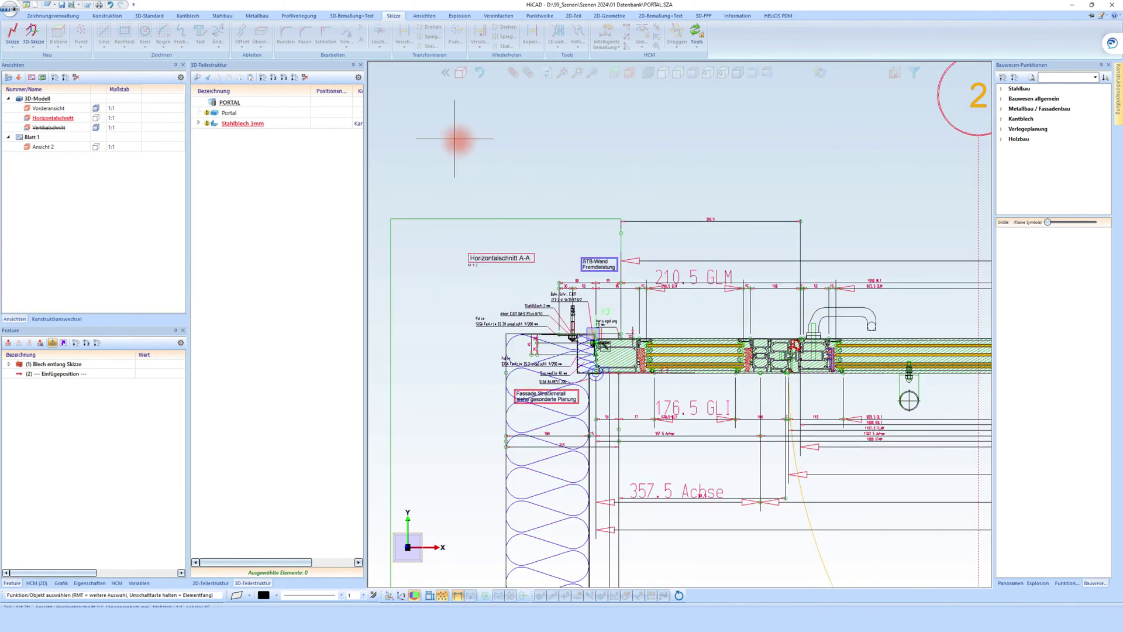
left_click(147, 17)
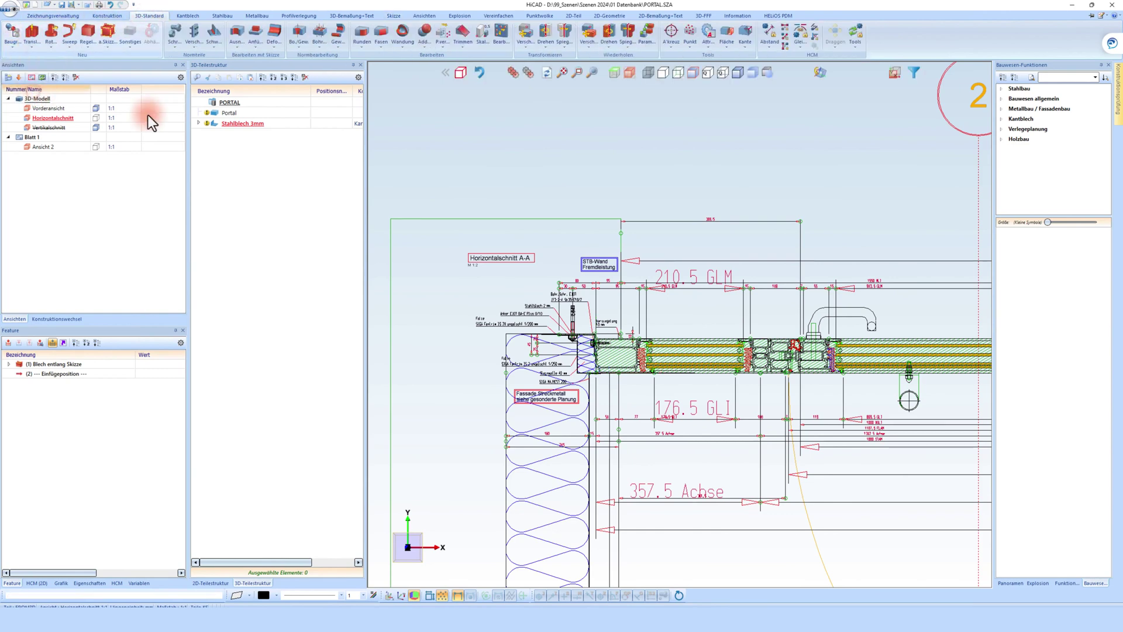
left_click(381, 210)
left_click(301, 325)
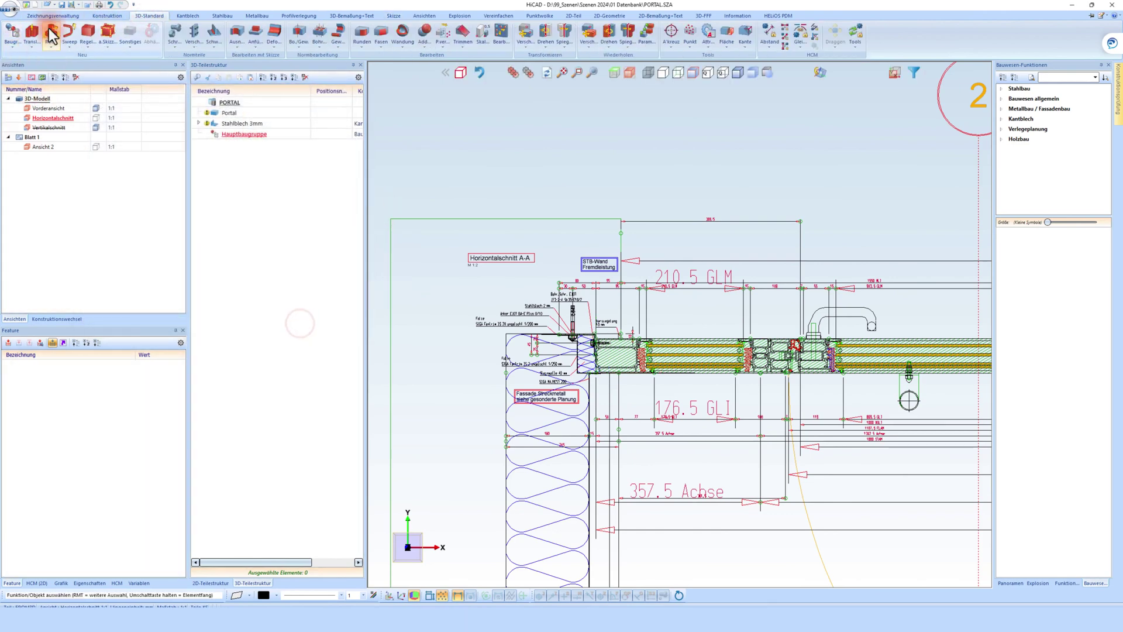
- Add a sub-assembly named Bauseits under Hauptbaugruppe, excluded from the parts list, with the part type Strukturbaugruppe
left_click(11, 35)
left_click(304, 148)
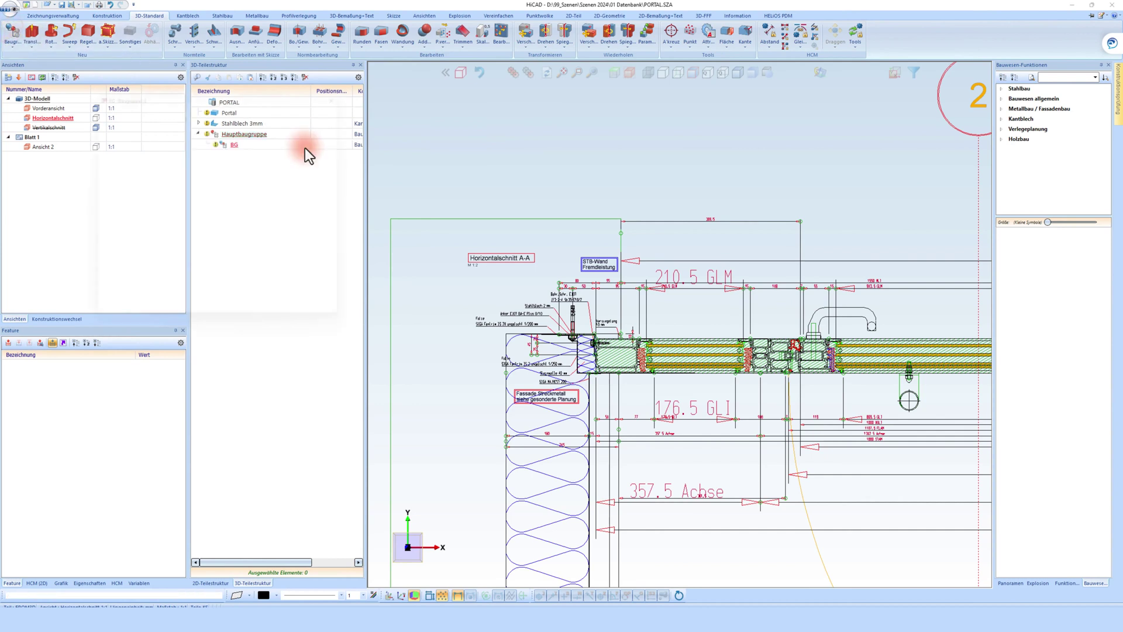
type("B")
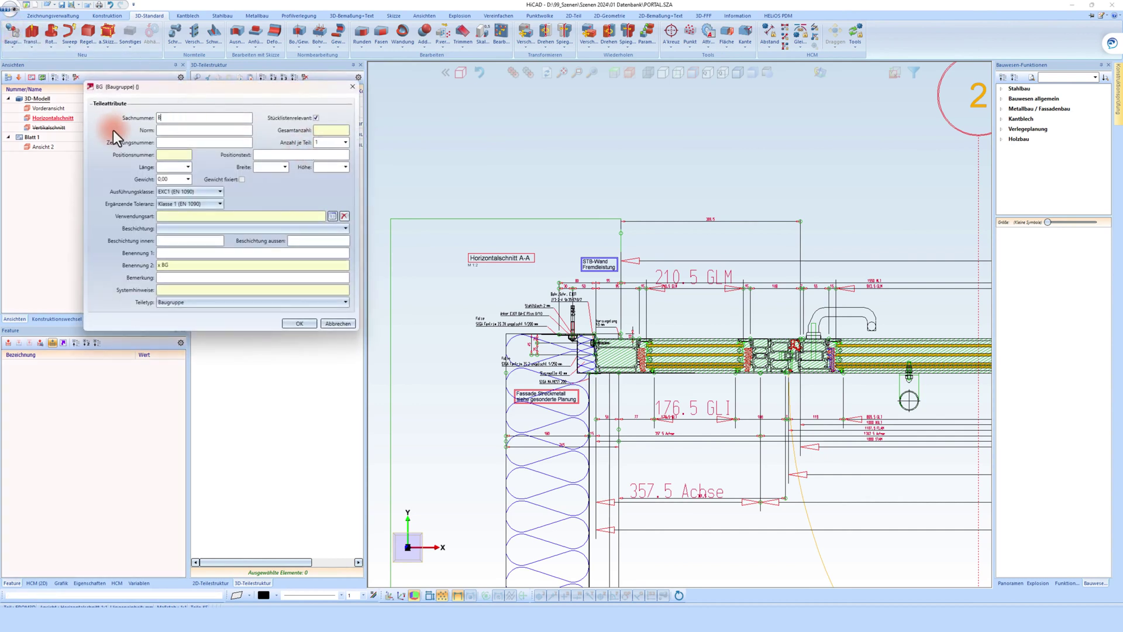
type("asie")
left_click(237, 303)
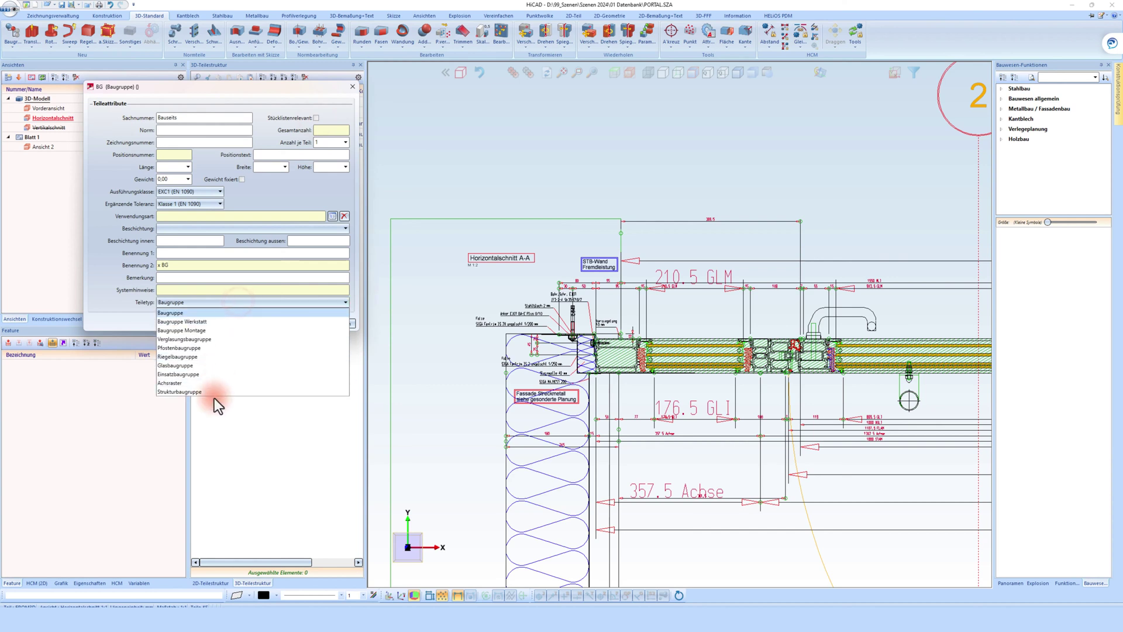
left_click(216, 392)
left_click(300, 325)
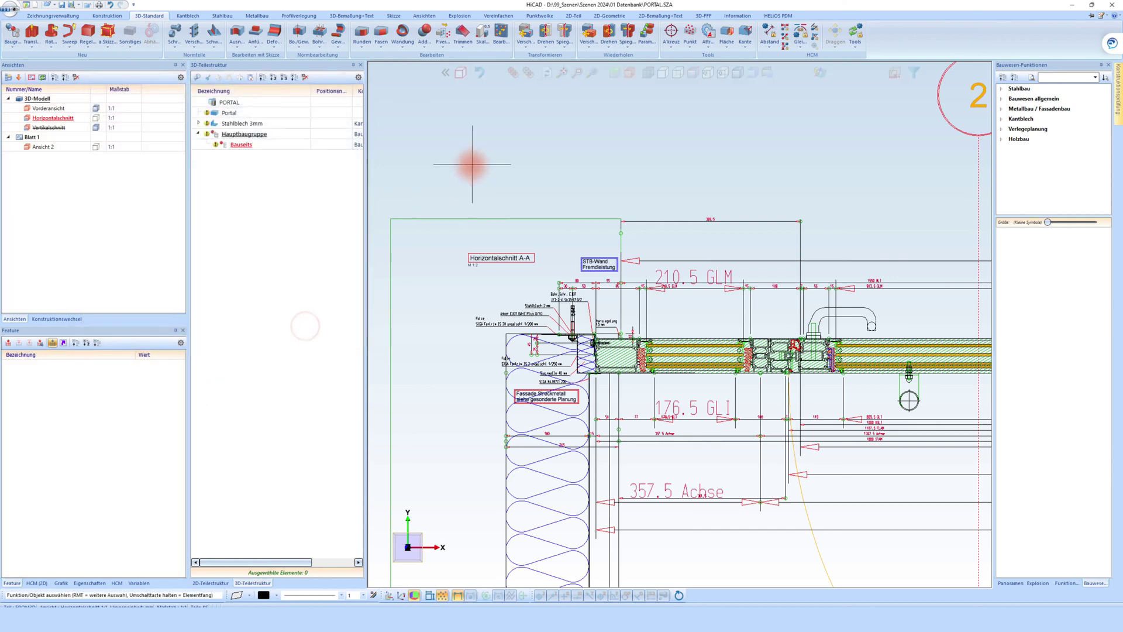
- Copy the Bauseits assembly within Hauptbaugruppe and rename the copy Bleche
right_click_drag(237, 146, 237, 134)
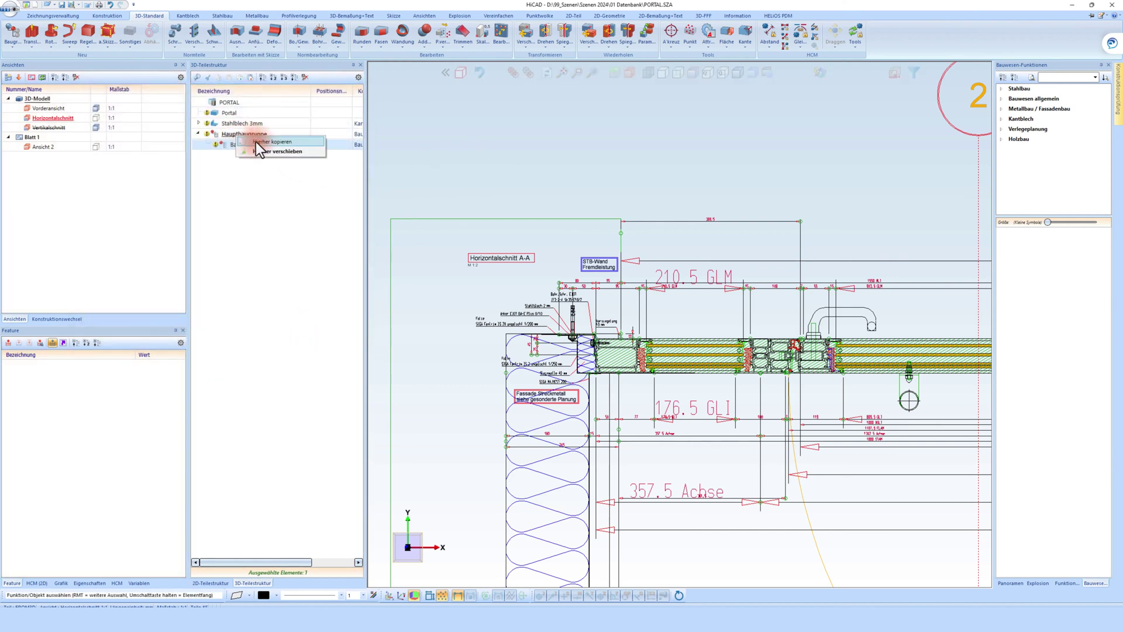
left_click(258, 142)
left_click_drag(245, 161, 238, 156)
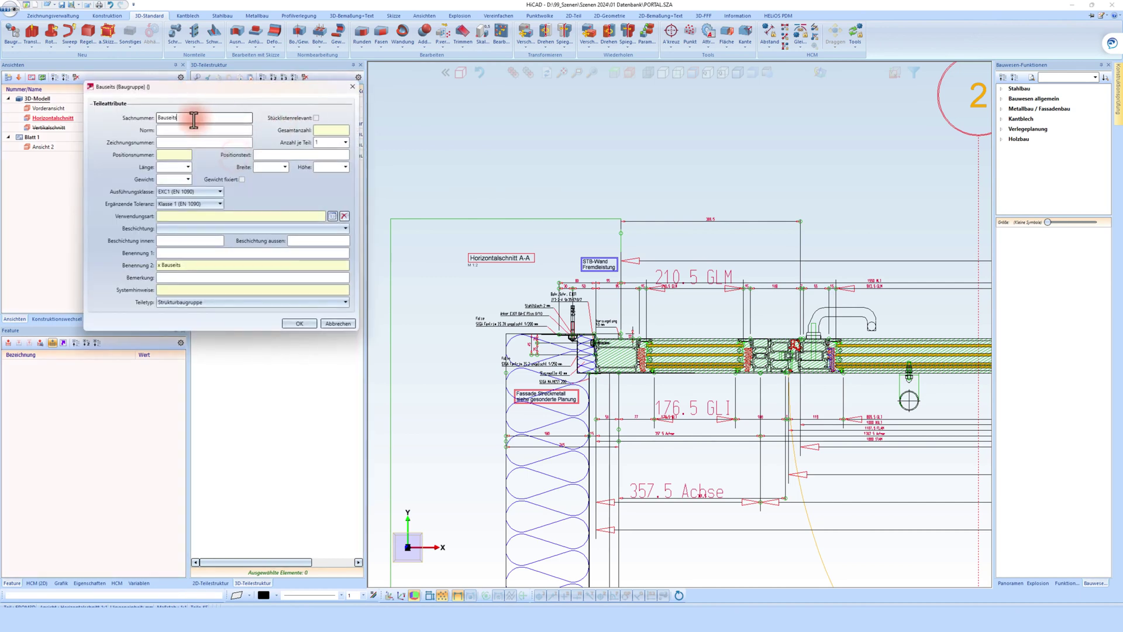
type("Bleche")
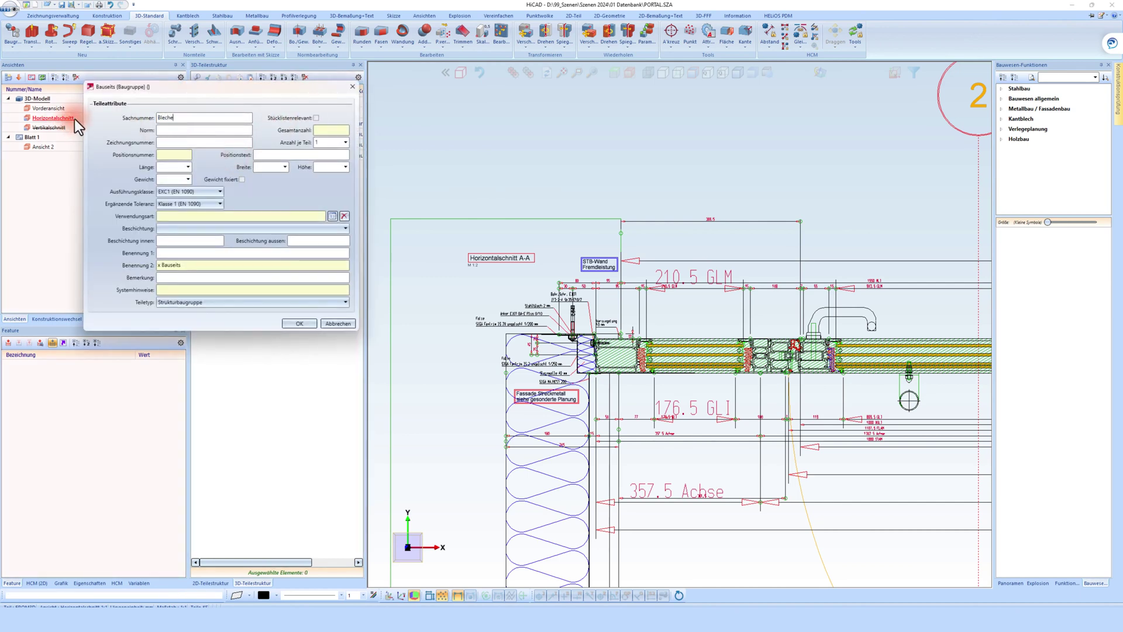
left_click(311, 323)
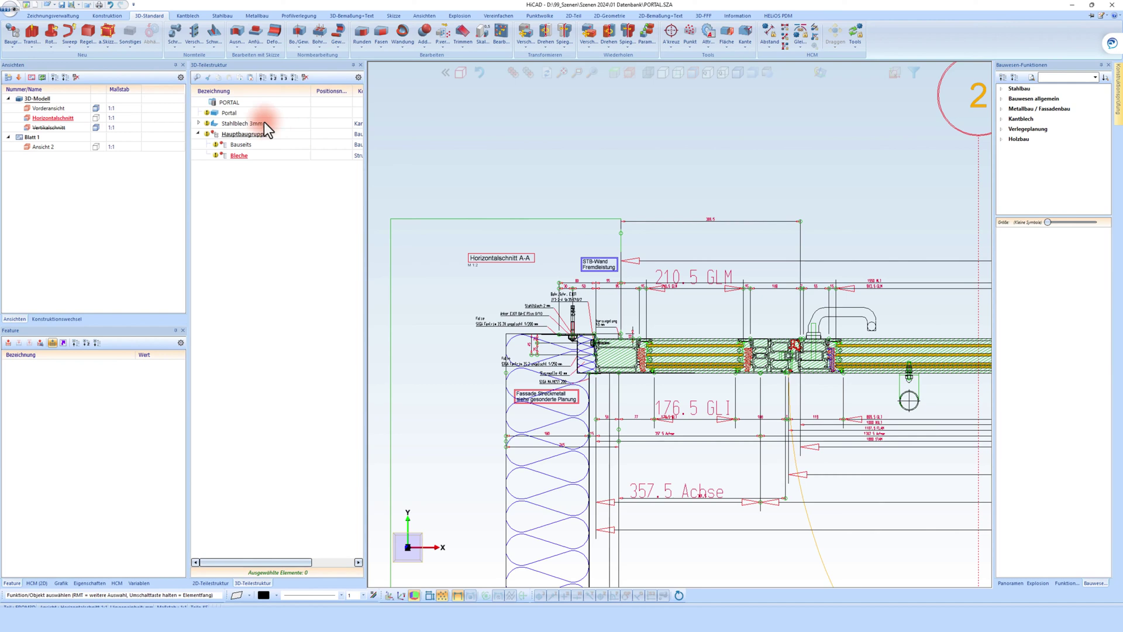
- Move the Portal part into the Bauseits assembly and the Stahlblech 3mm sheet into Bleche
left_click(240, 113)
left_click_drag(248, 146, 237, 156)
- Update the Horizontalschnitt view and make Vorderansicht the active view
scroll(549, 239, "down", 5)
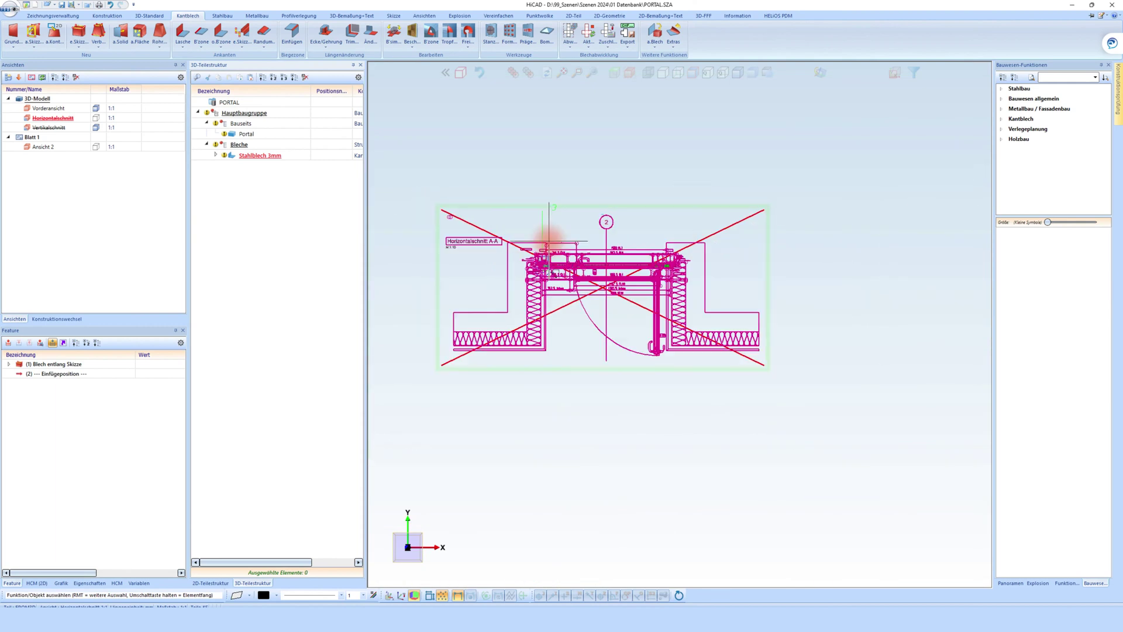
right_click(599, 198)
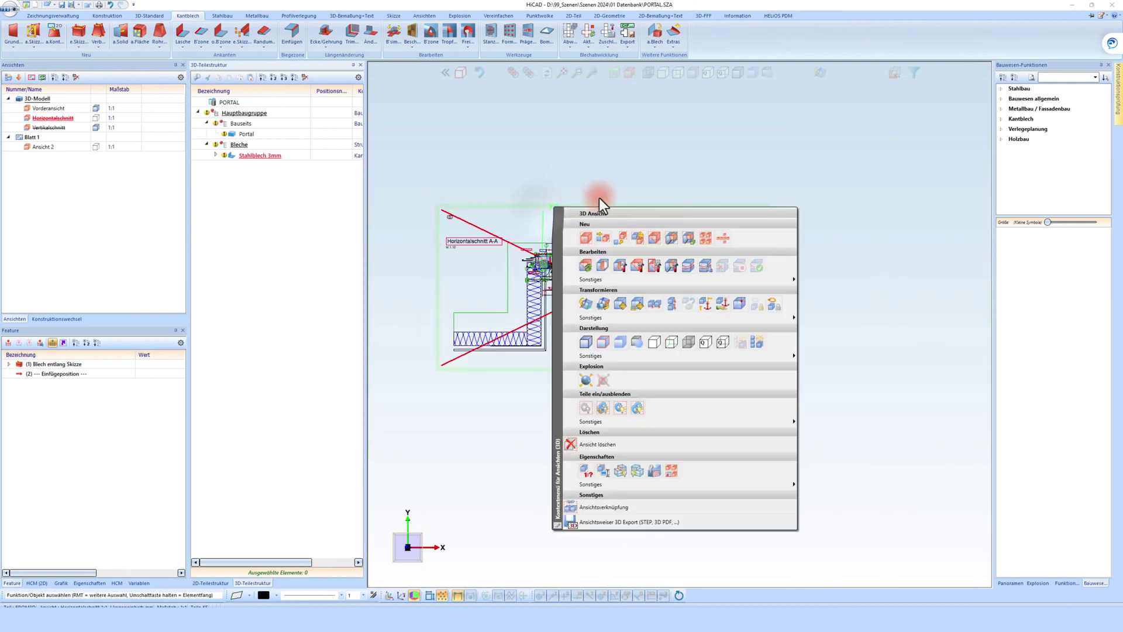
left_click(589, 269)
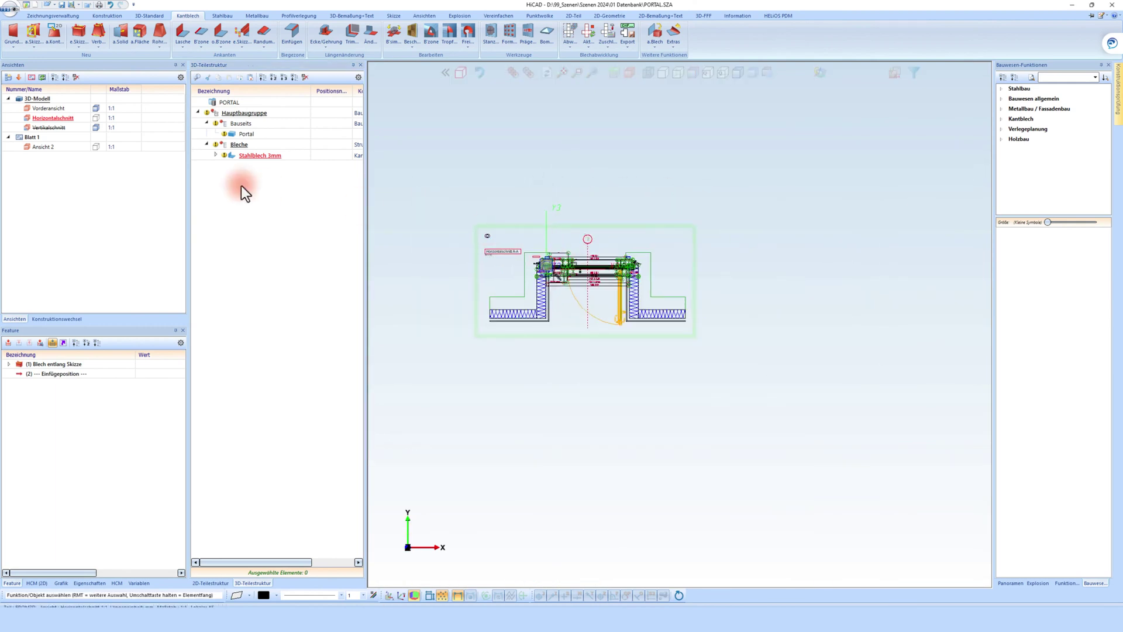
double_click(49, 109)
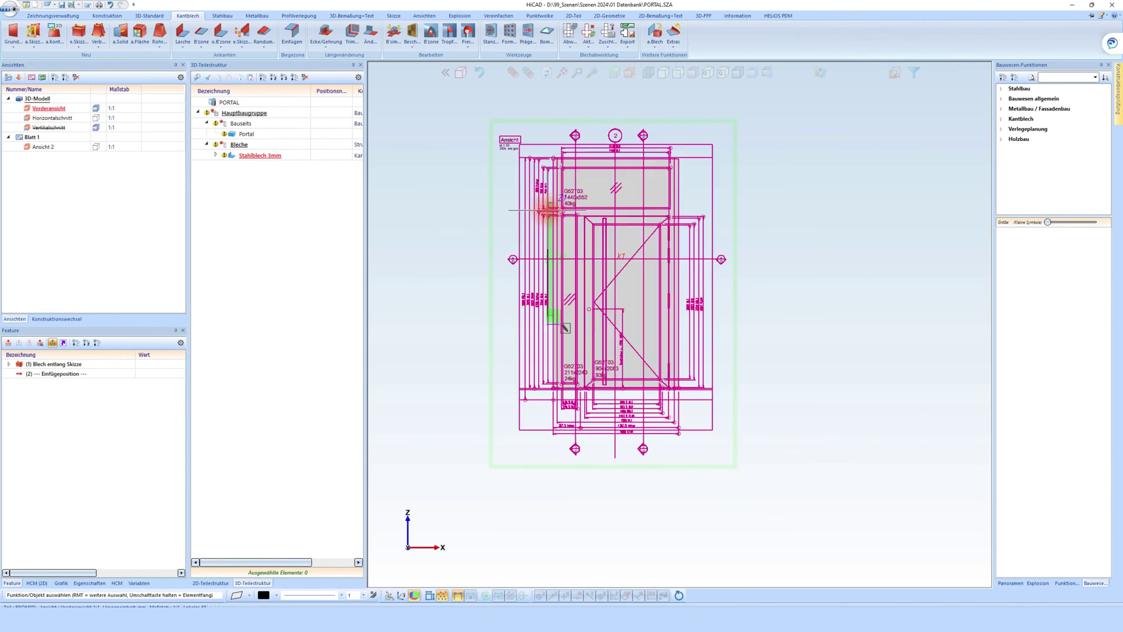
- Insert a new axonometric 3D view at scale 1:1 beside the front view
scroll(547, 221, "down", 3)
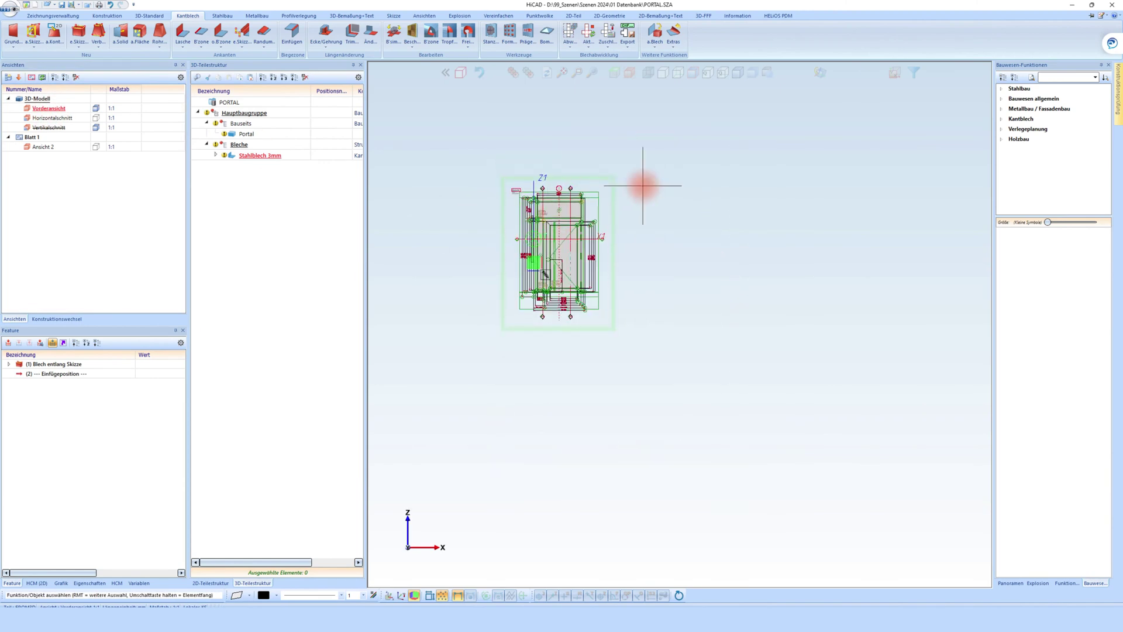
right_click(613, 188)
left_click(648, 211)
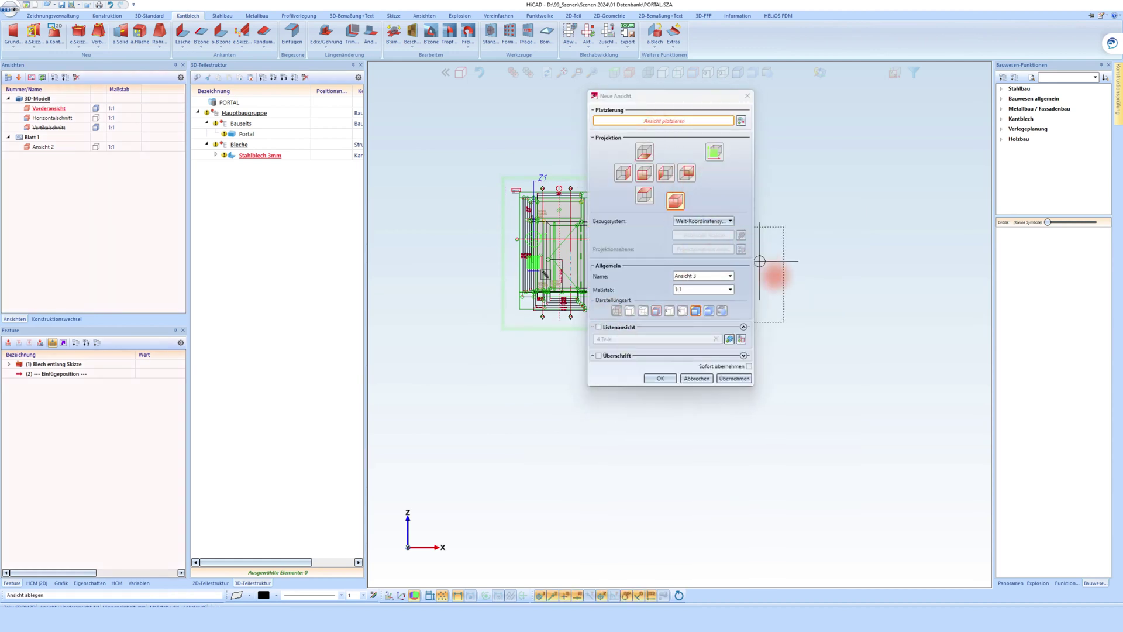
left_click(831, 352)
left_click(662, 378)
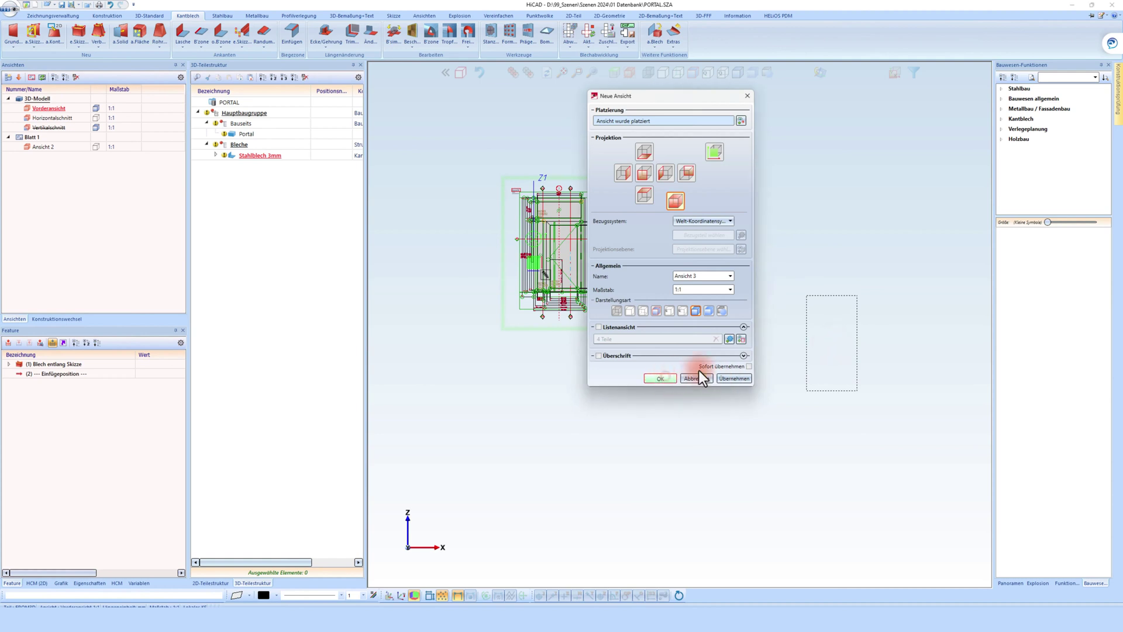
middle_click_drag(735, 290, 795, 291)
- Lengthen the steel sheet from its upper end edge to the Portal part's top corner point
scroll(676, 243, "up", 3)
middle_click_drag(676, 243, 644, 243)
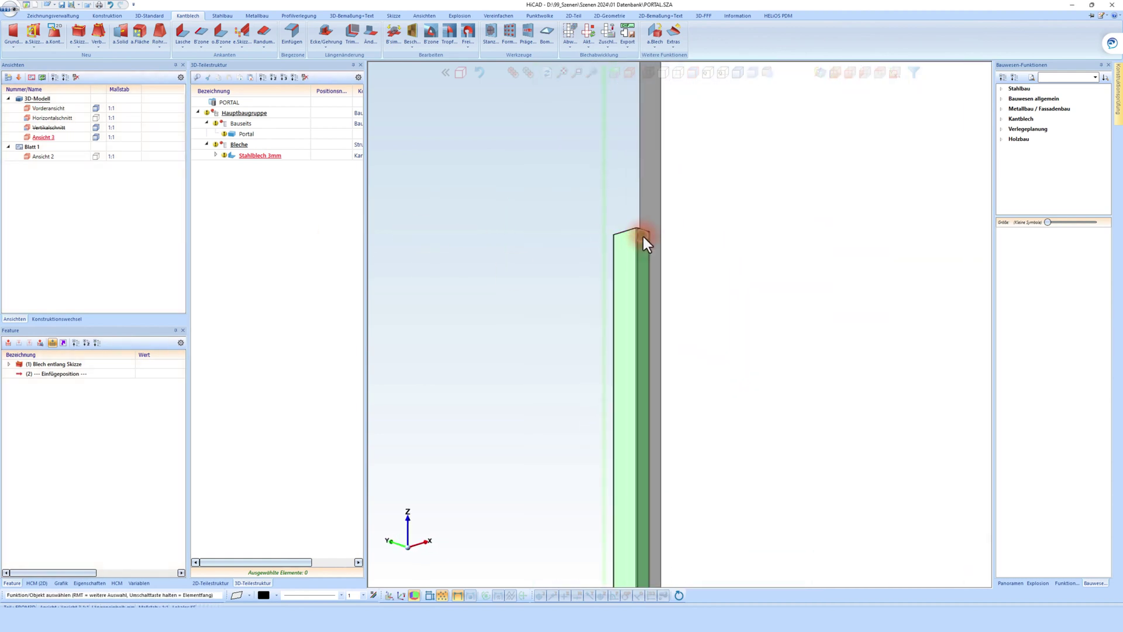
left_click(371, 33)
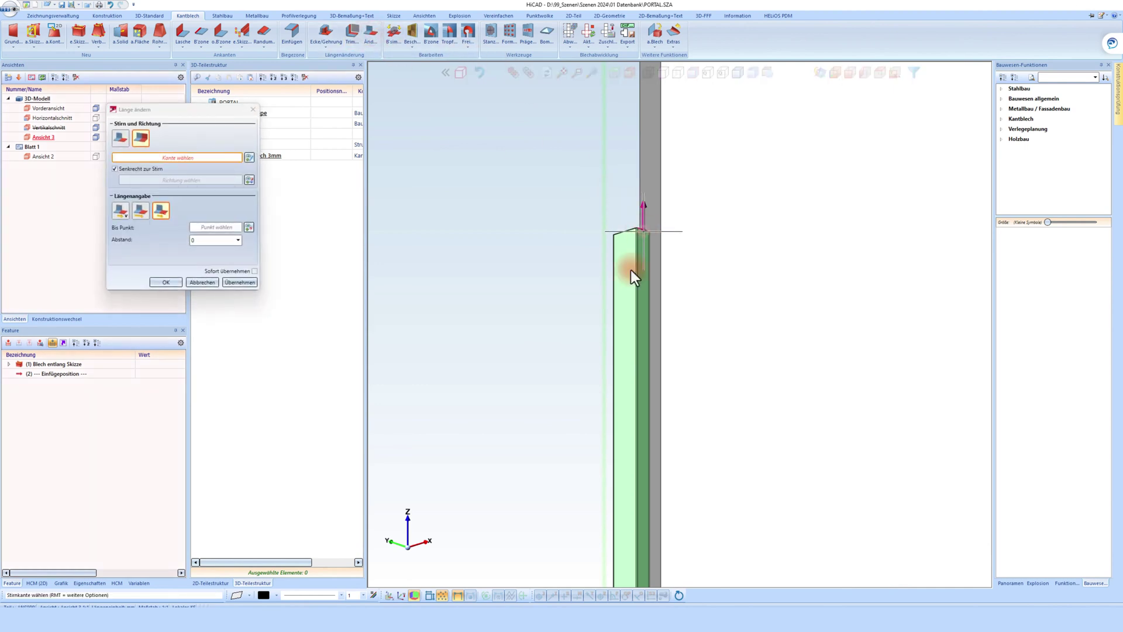
left_click(643, 231)
scroll(631, 271, "down", 2)
left_click(639, 174)
scroll(562, 170, "down", 2)
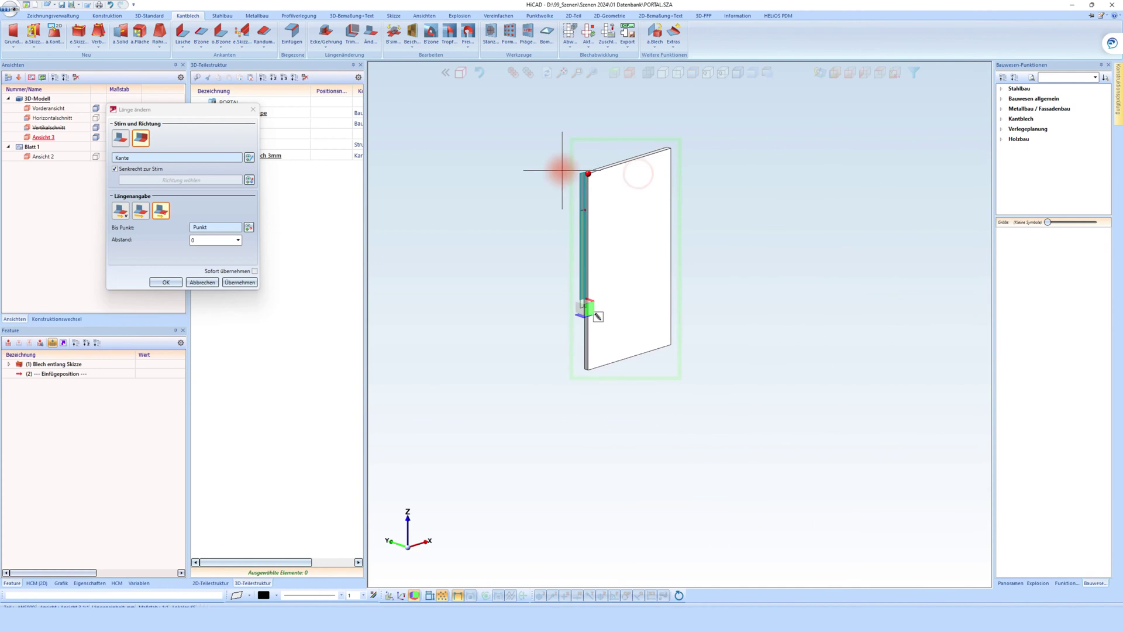
middle_click(586, 312)
- Lengthen the steel sheet from its lower end edge to the Portal part's bottom corner point
scroll(585, 306, "up", 5)
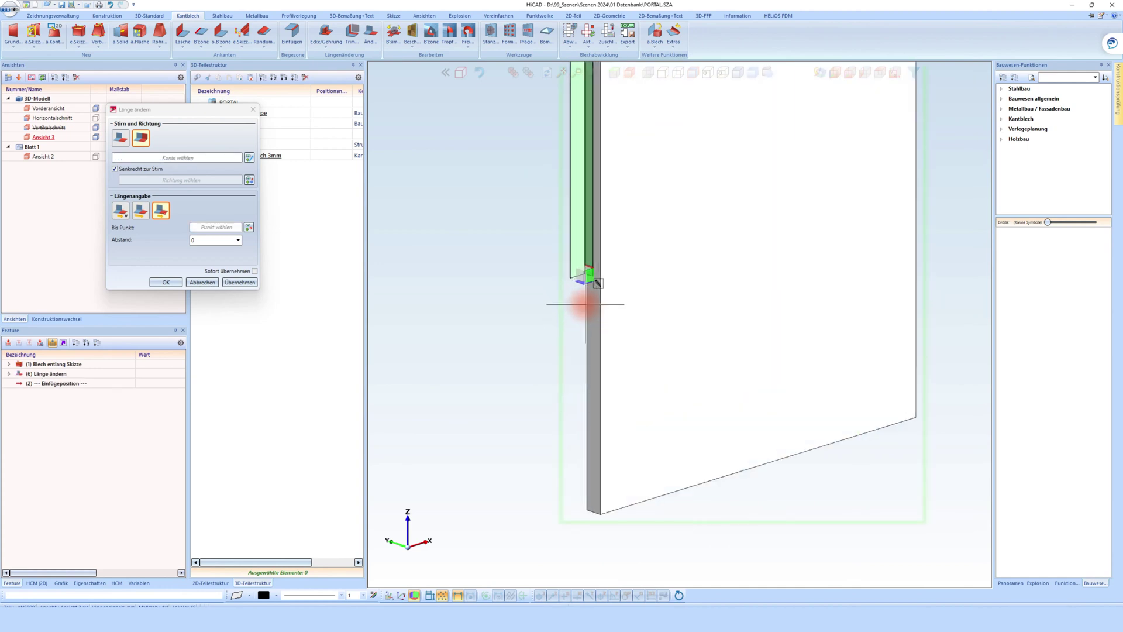
left_click(576, 243)
scroll(576, 242, "down", 5)
left_click(598, 378)
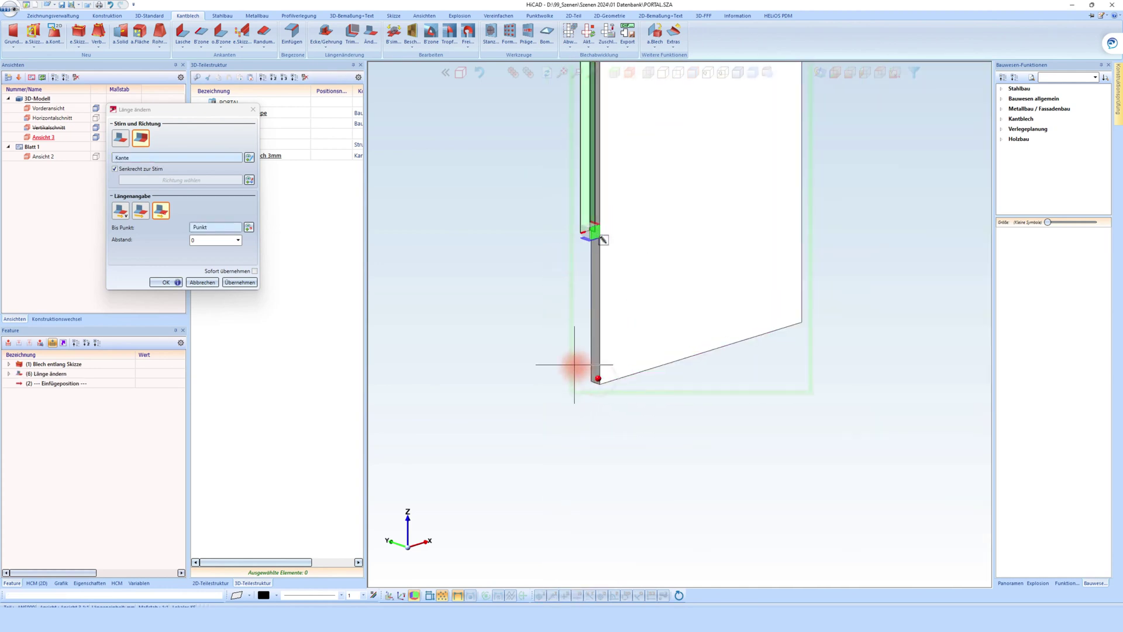
left_click(249, 227)
left_click(598, 384)
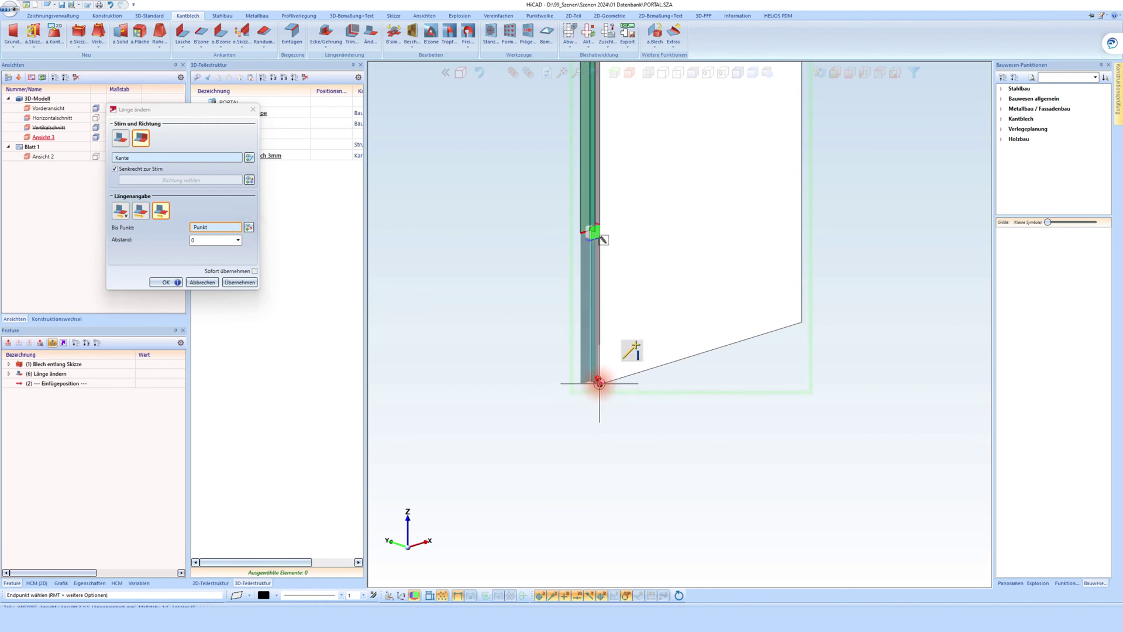
left_click(654, 356)
middle_click(654, 355)
middle_click(658, 338)
- Set up a centred slotted hole on the steel sheet's outer flange with diameter 12, hole width 10, Y-axis direction and unlimited depth
scroll(528, 362, "down", 3)
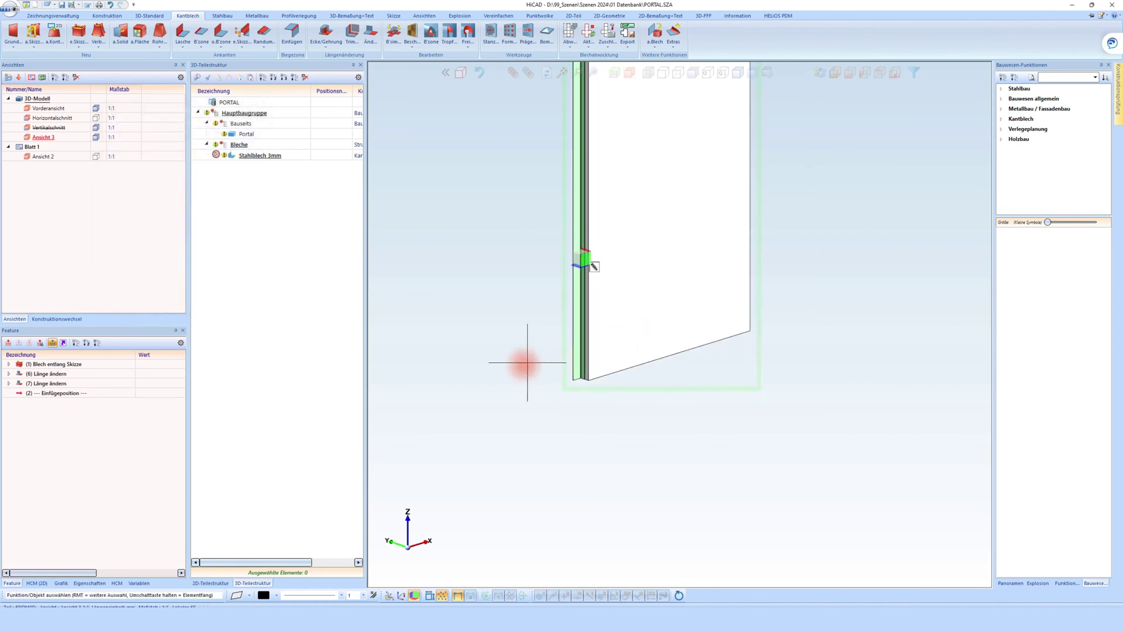
scroll(563, 124, "up", 6)
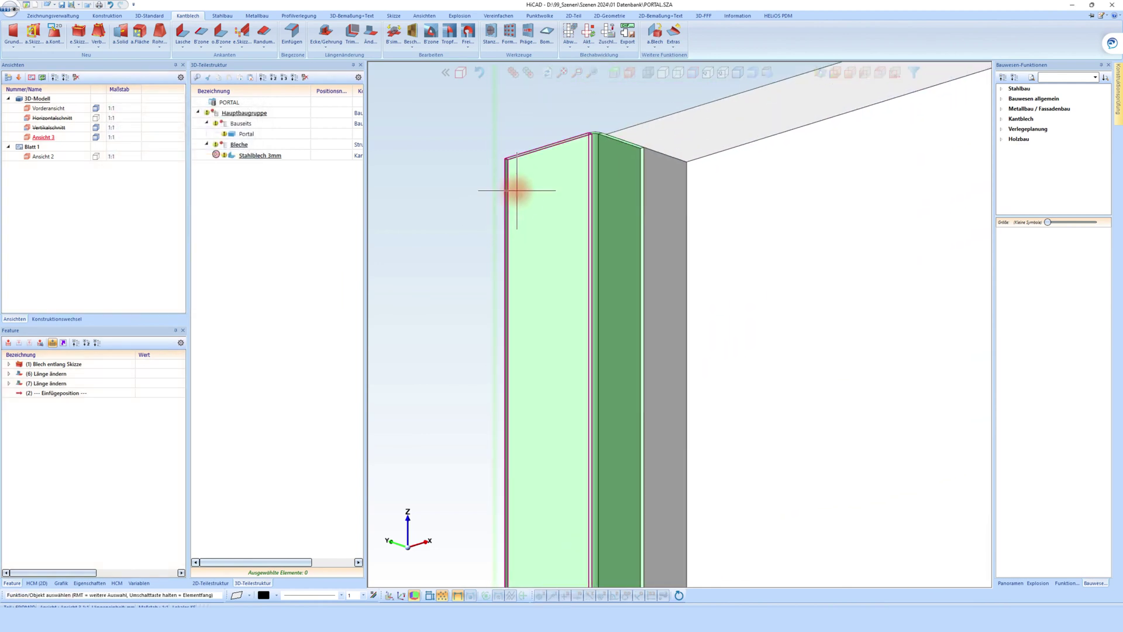
right_click(517, 191)
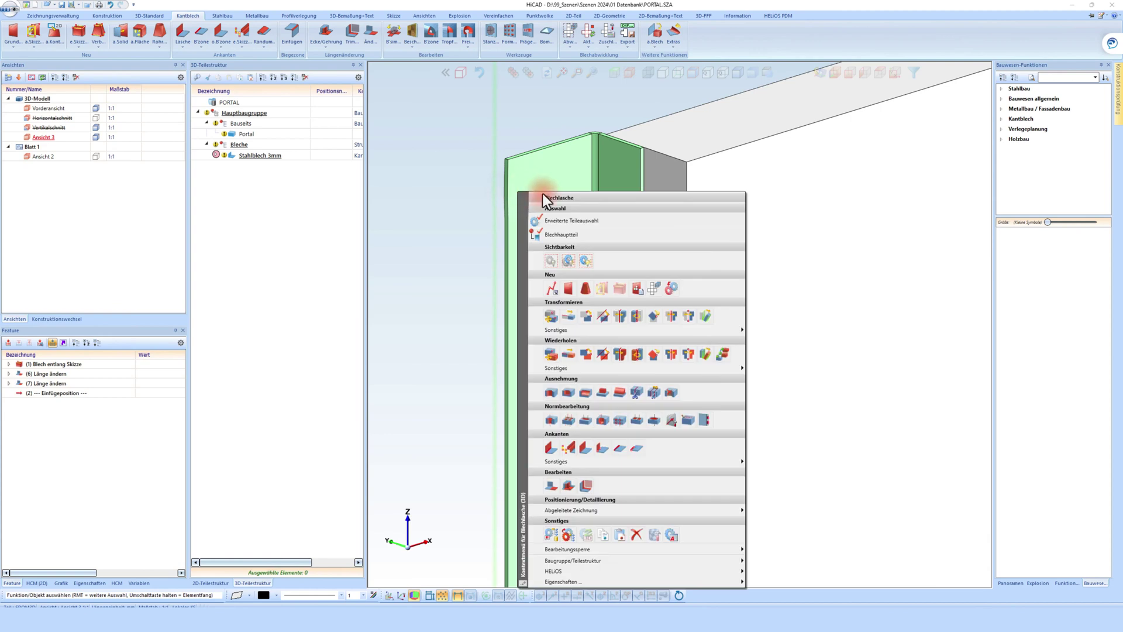
left_click(563, 418)
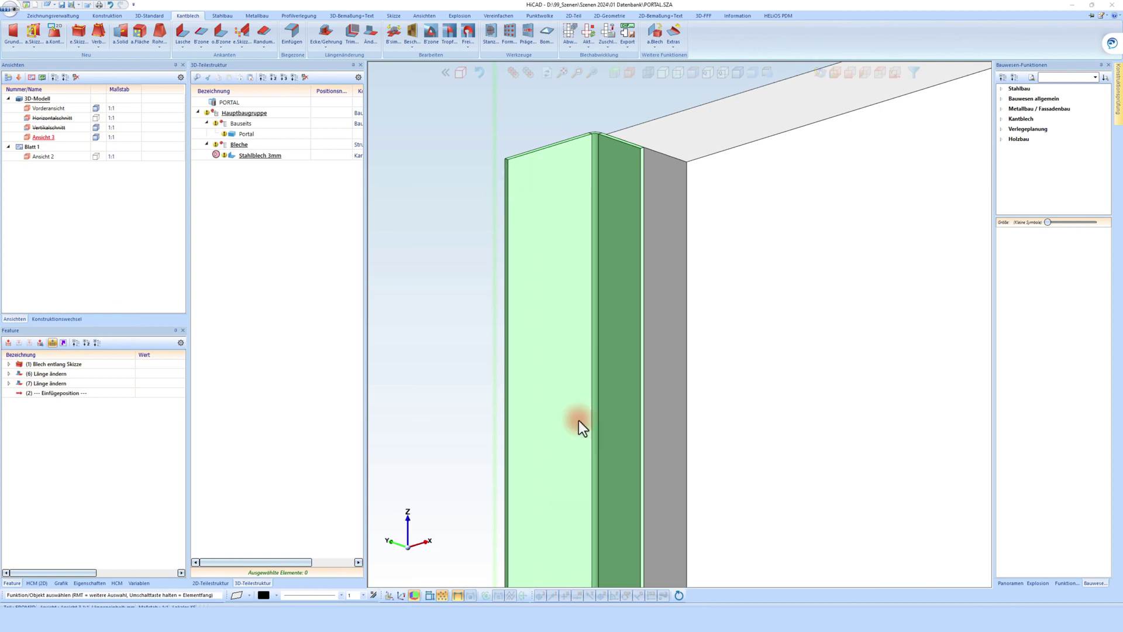
left_click(548, 246)
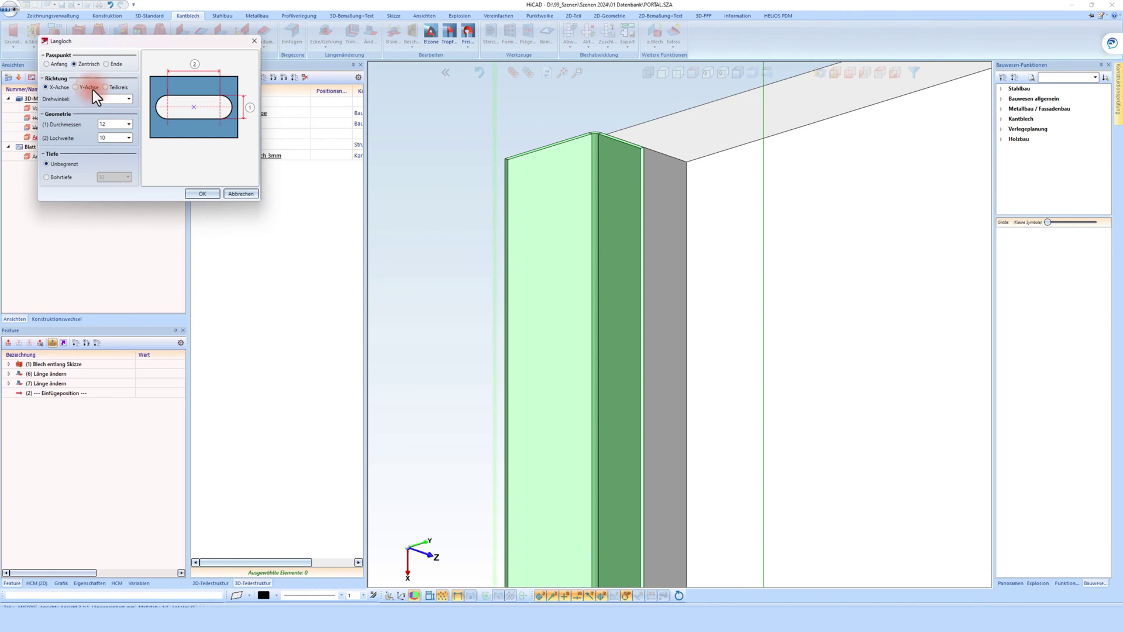
left_click(203, 193)
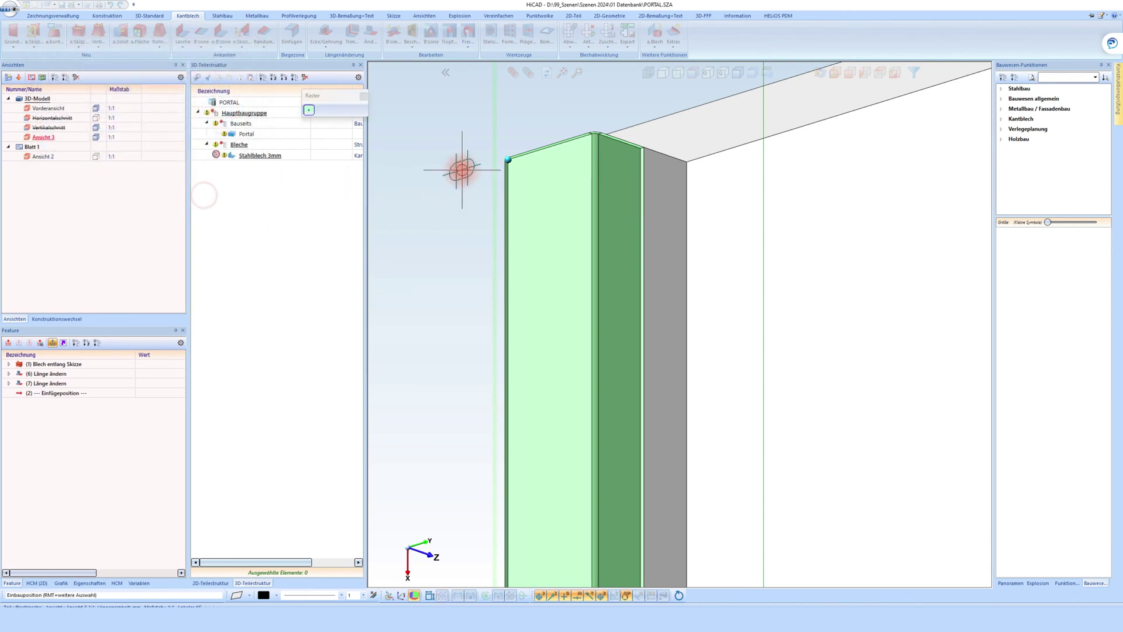
- Place the slots in a uniform grid from the outer flange's upper to lower outer corner, maximum spacing 450, overhang 50, offset 0 25
left_click(336, 111)
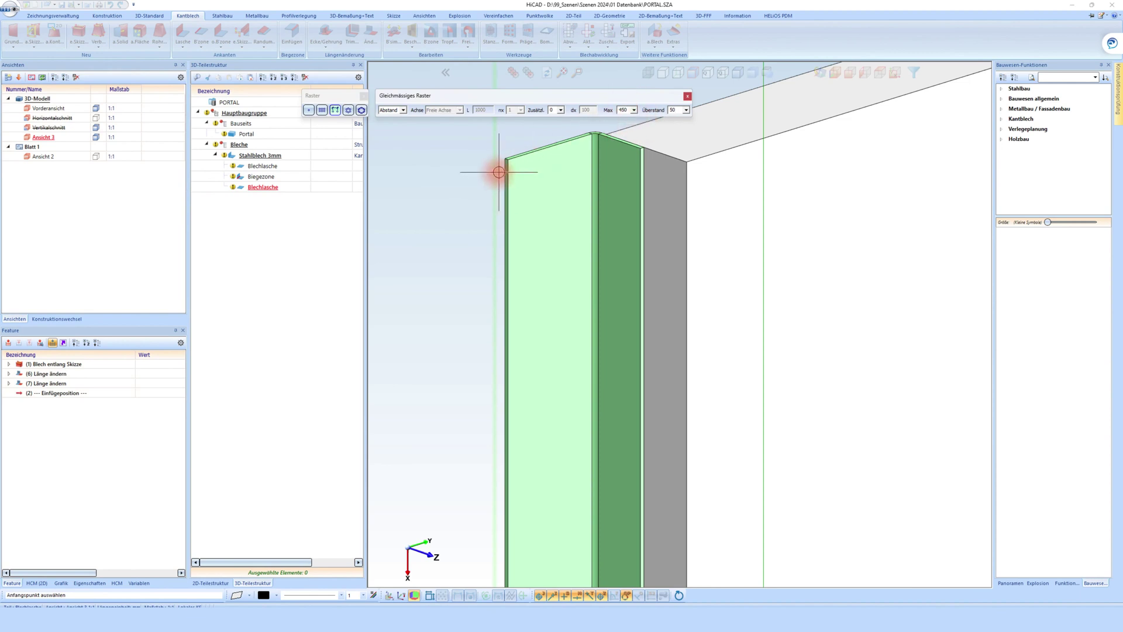
scroll(499, 184, "down", 1)
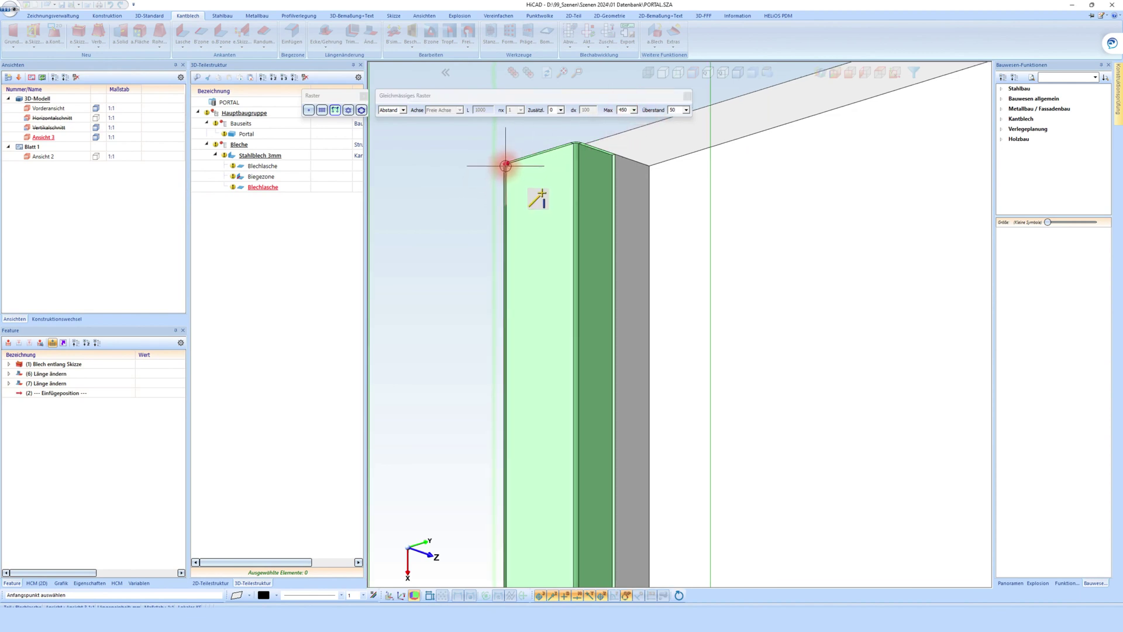
left_click(509, 164)
scroll(509, 256, "down", 3)
scroll(497, 520, "up", 3)
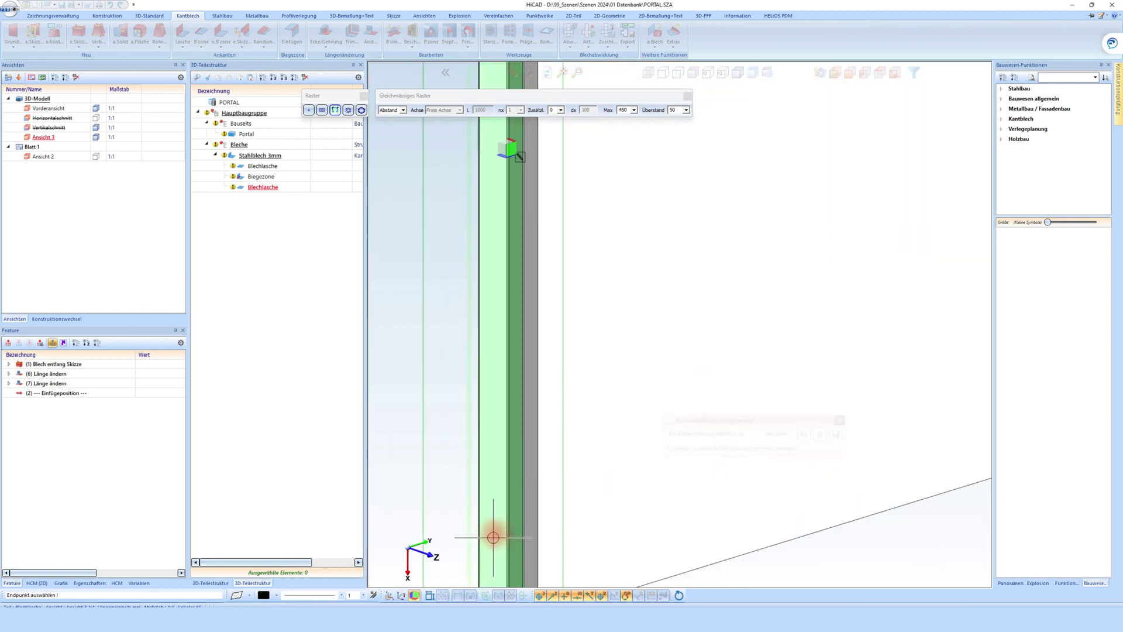
scroll(503, 433, "up", 3)
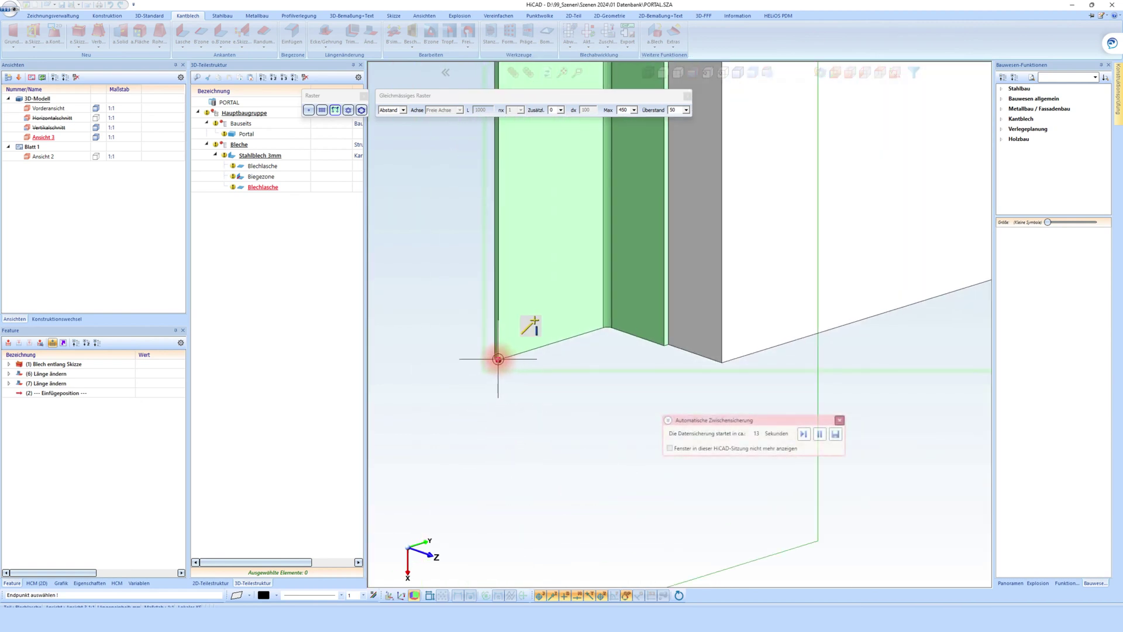
left_click(498, 359)
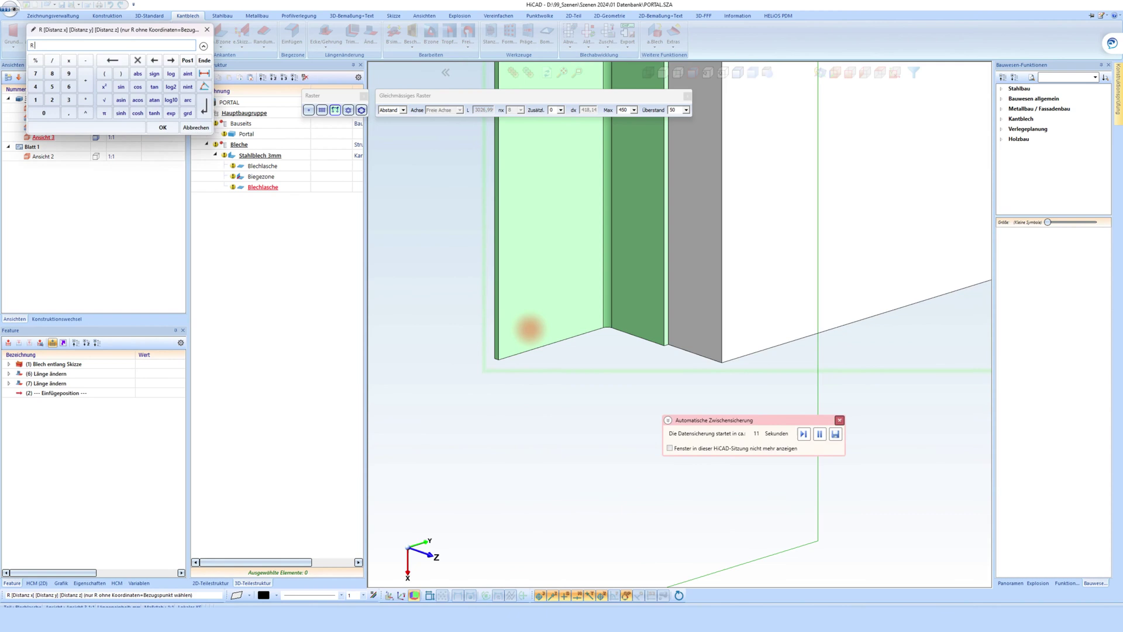
key("Return")
key("r")
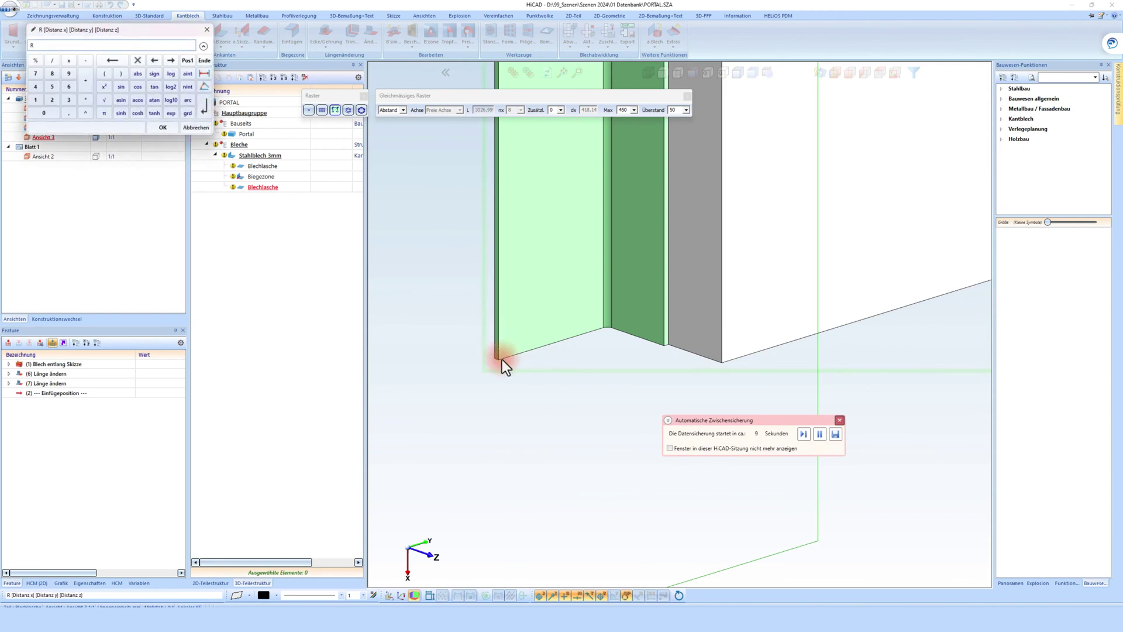
type("0 25")
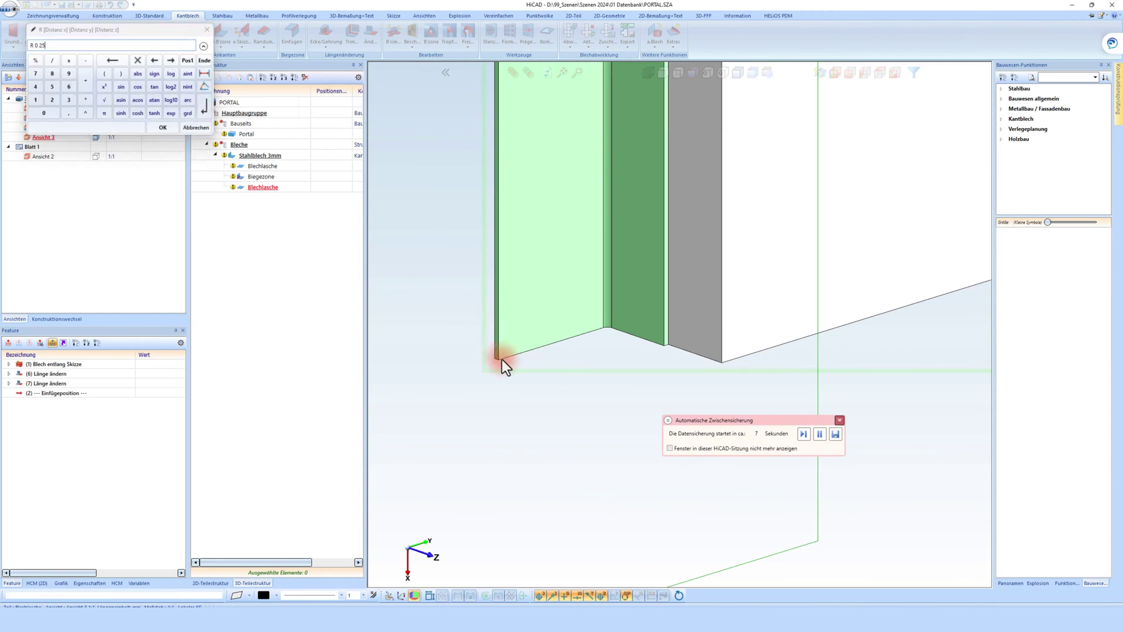
key("Return")
scroll(596, 370, "down", 5)
key("Escape")
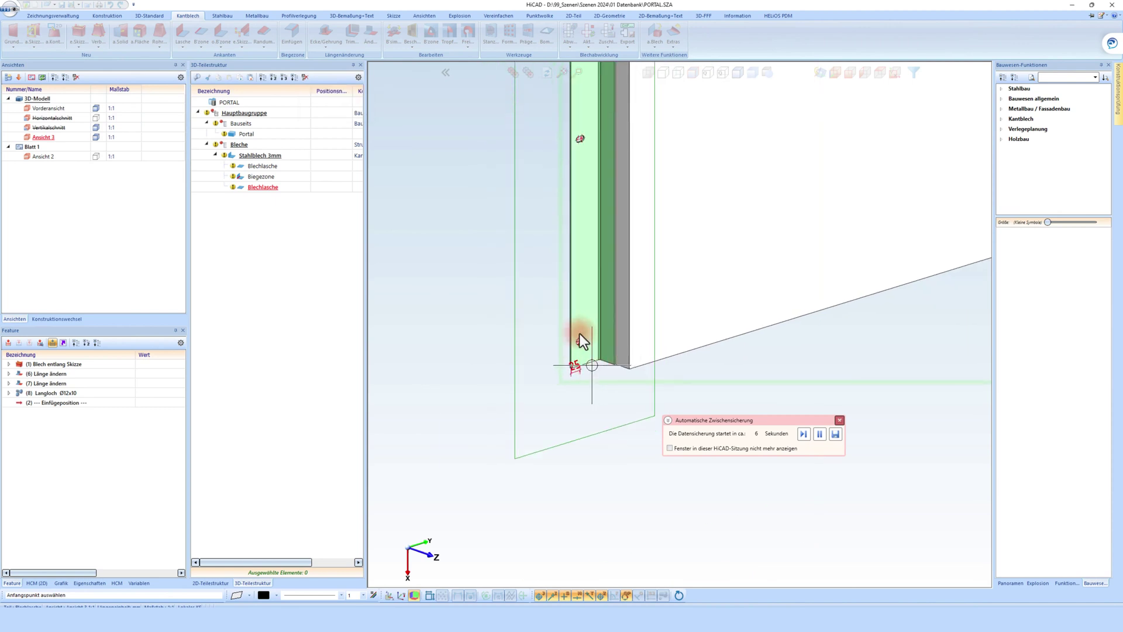
- Set up an 8 mm diameter hole on the steel sheet's other flange beside the Portal
scroll(571, 370, "down", 6)
scroll(571, 161, "up", 8)
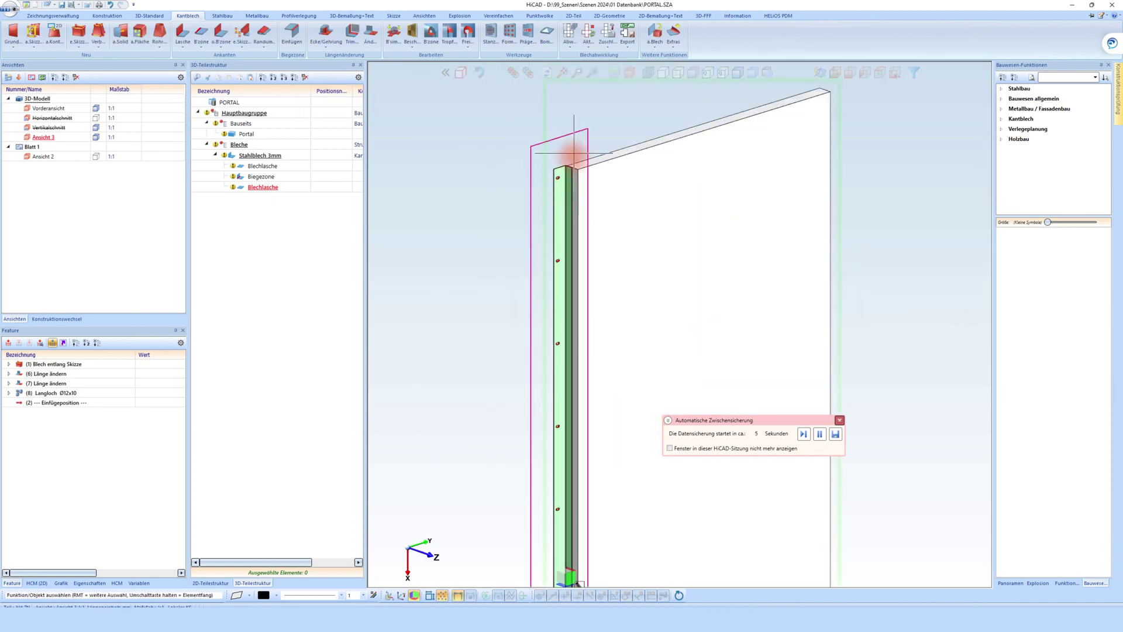
right_click(567, 159)
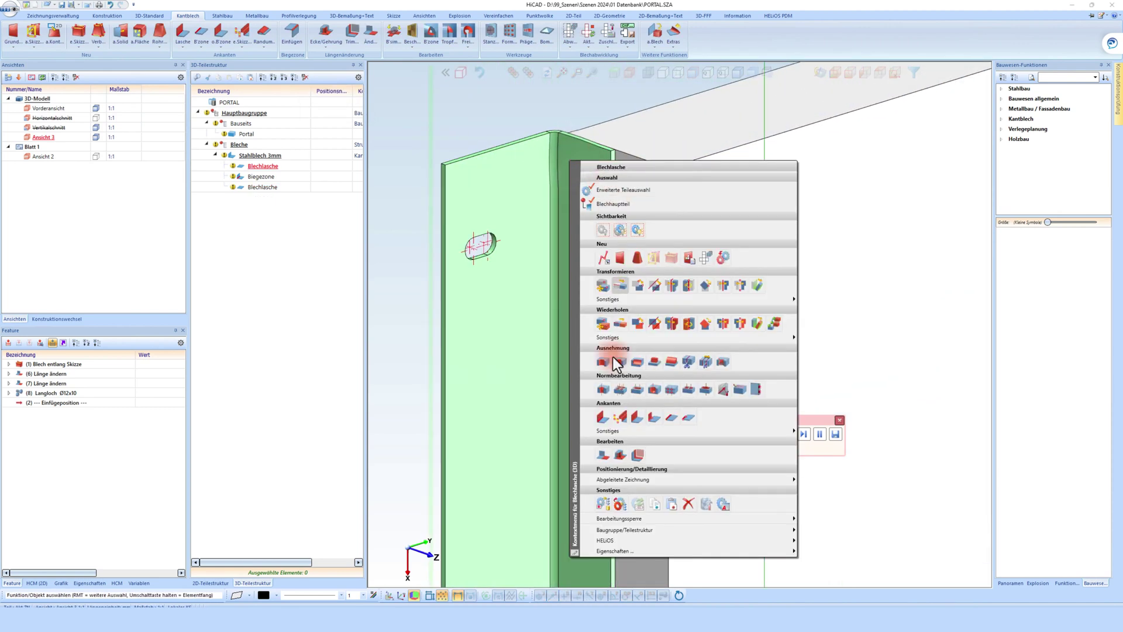
left_click(619, 381)
left_click(575, 195)
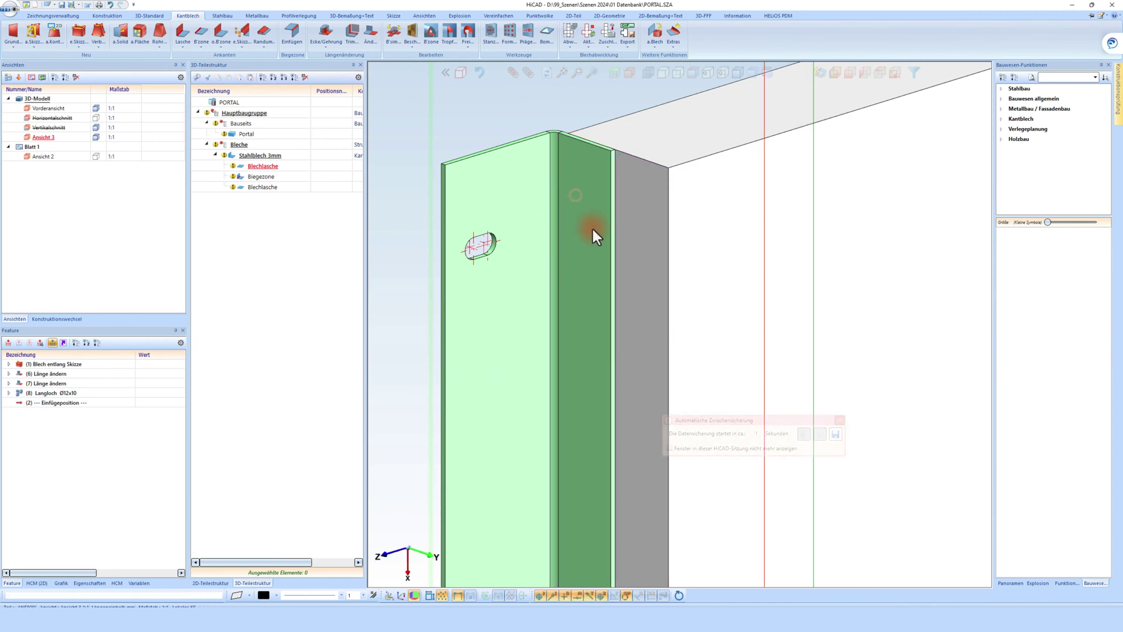
left_click(65, 70)
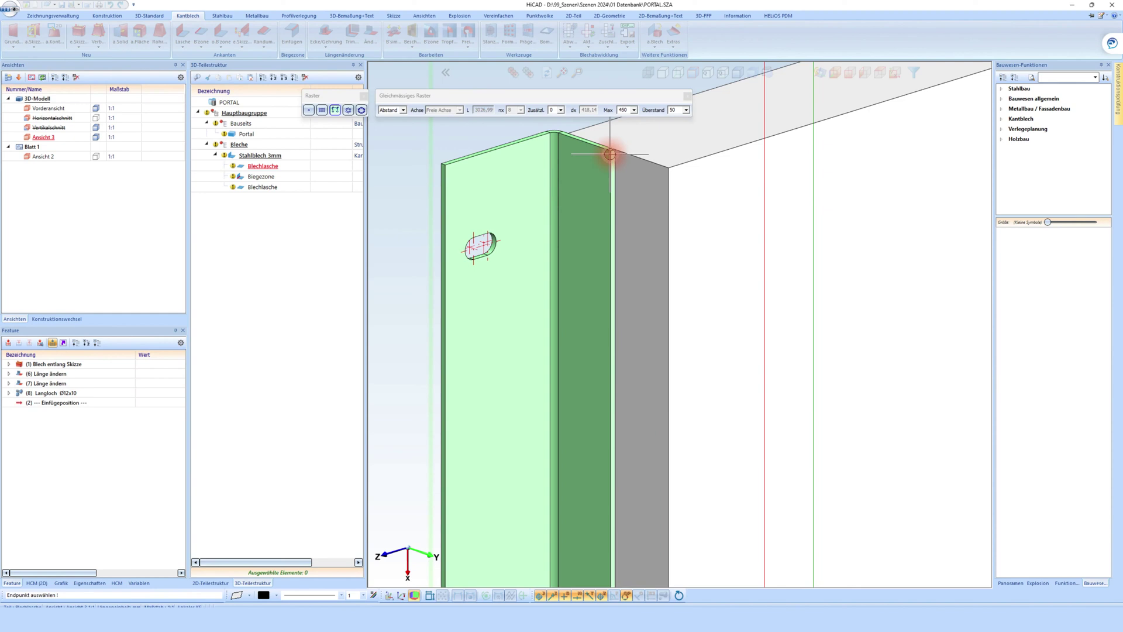
- Place the round holes in a uniform grid along the flange's full height, 25 mm in from its free edge, with overhang 50
scroll(585, 151, "down", 8)
scroll(591, 420, "up", 3)
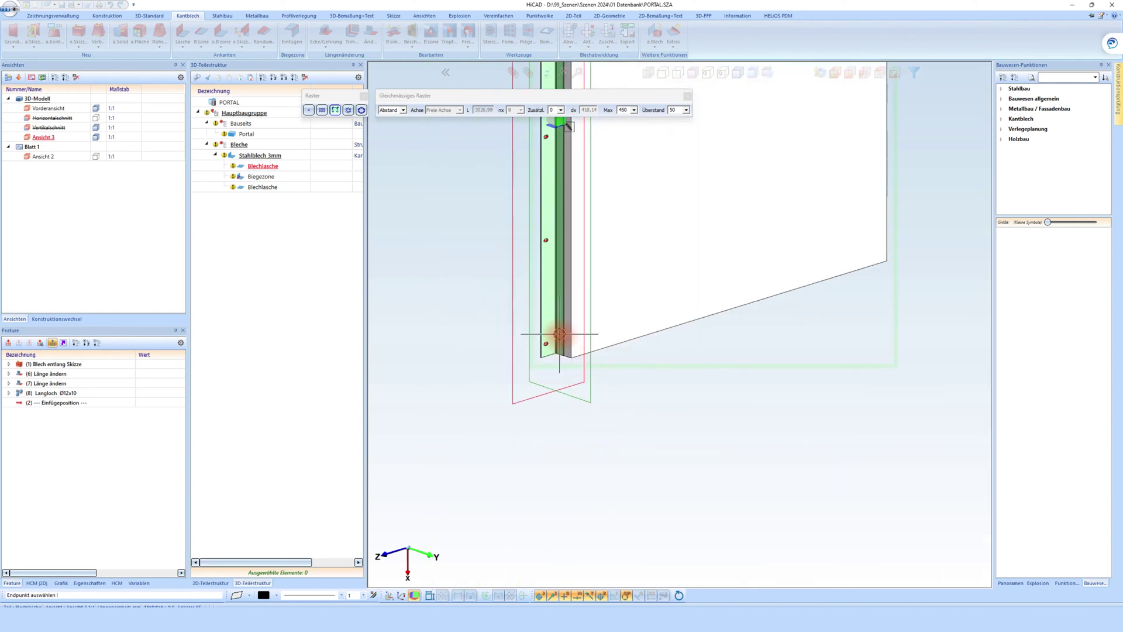
scroll(567, 345, "up", 3)
scroll(568, 344, "up", 2)
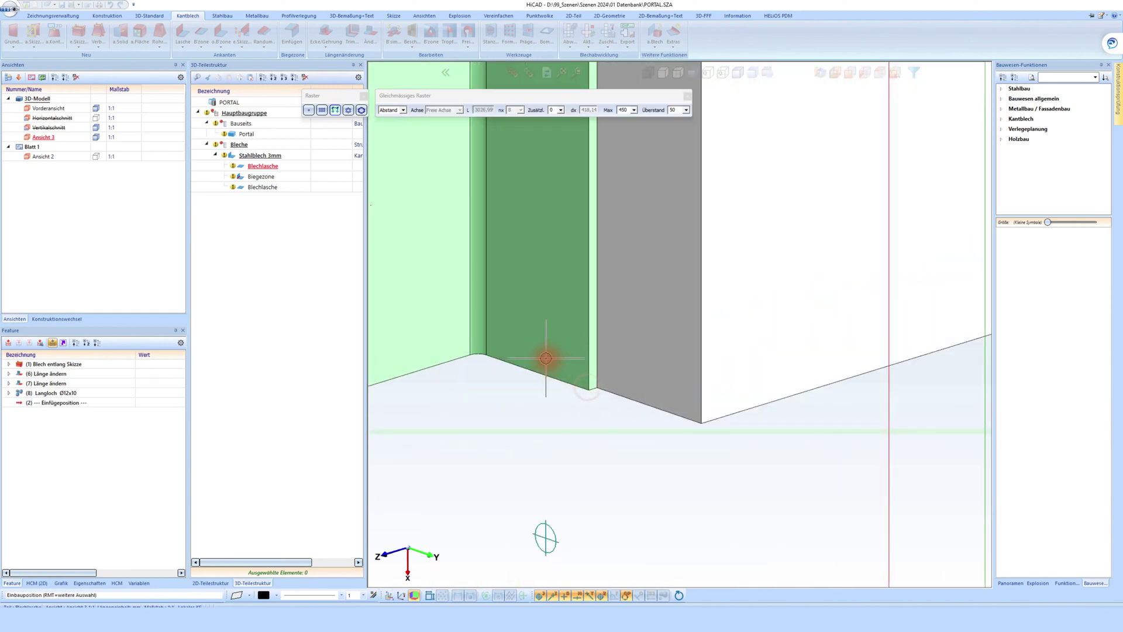
key("Return")
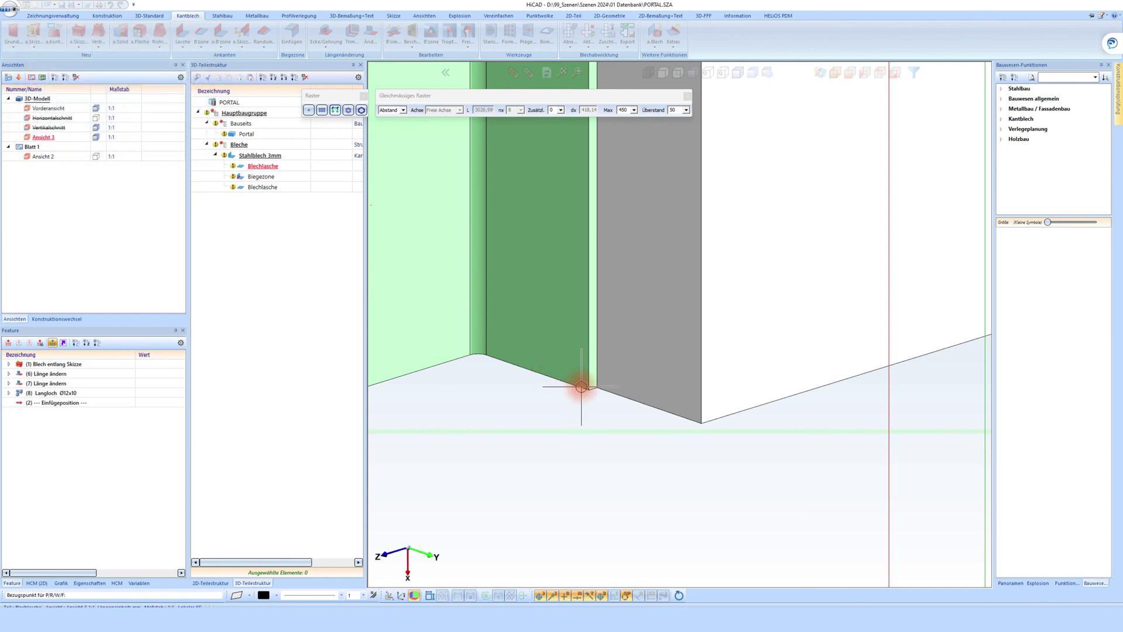
left_click(585, 387)
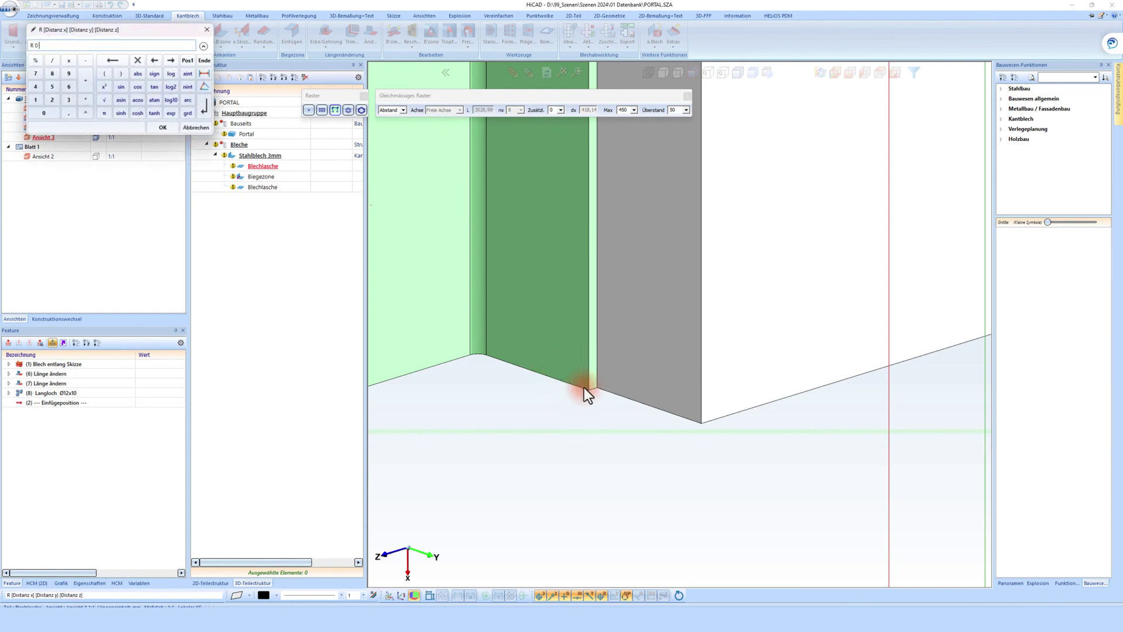
key("Return")
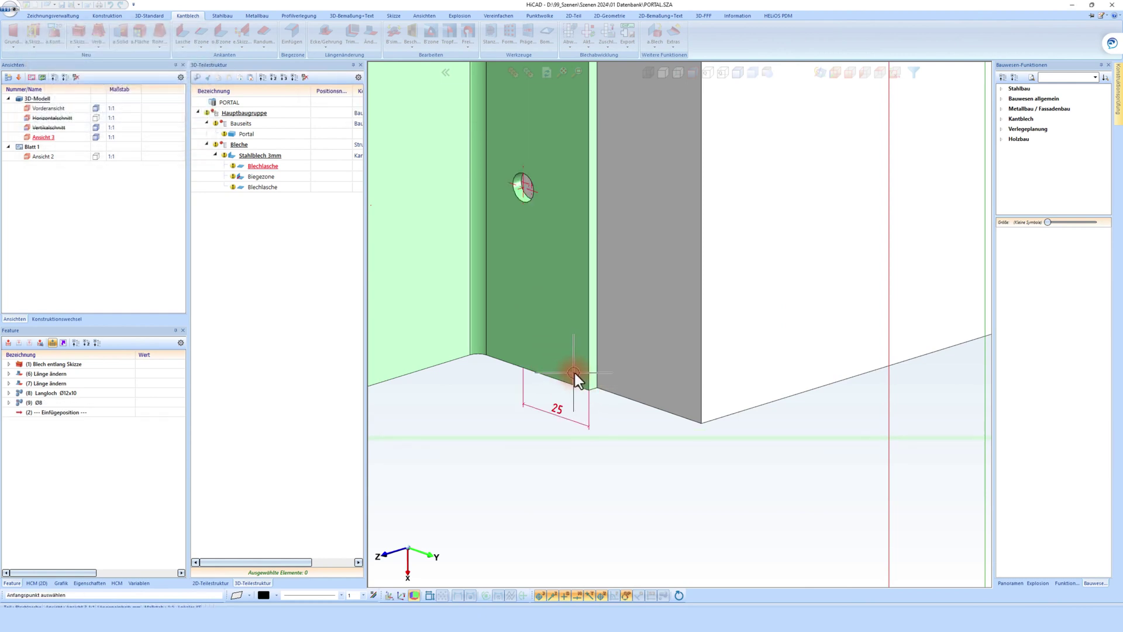
middle_click(575, 372)
scroll(544, 419, "down", 10)
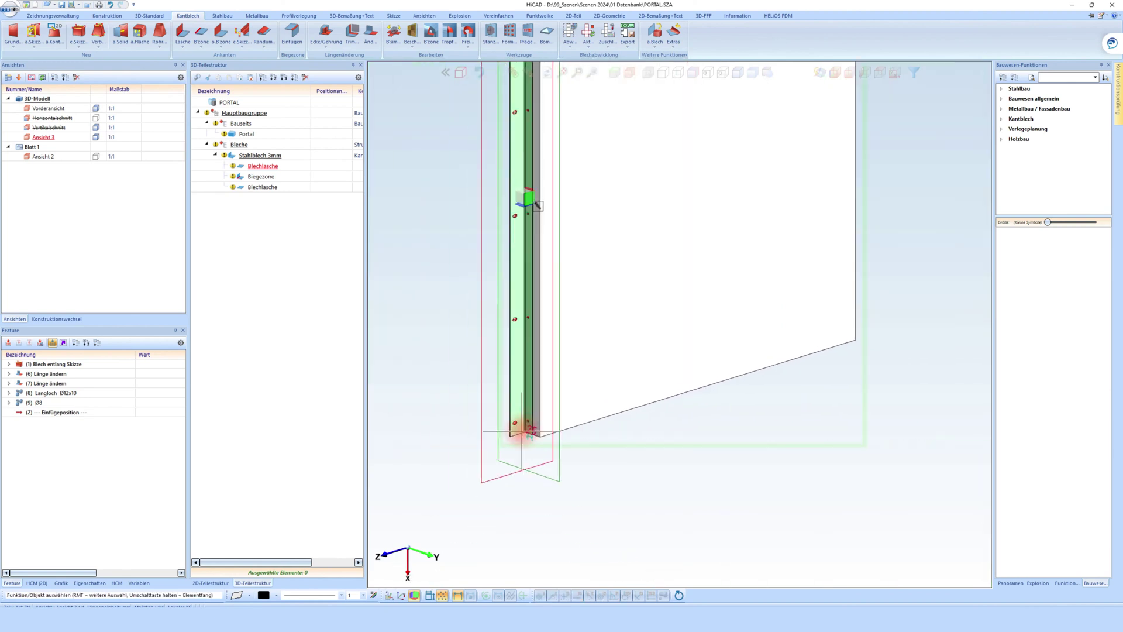
- Remove the processing planes from the steel sheet's two flanges
scroll(519, 210, "up", 5)
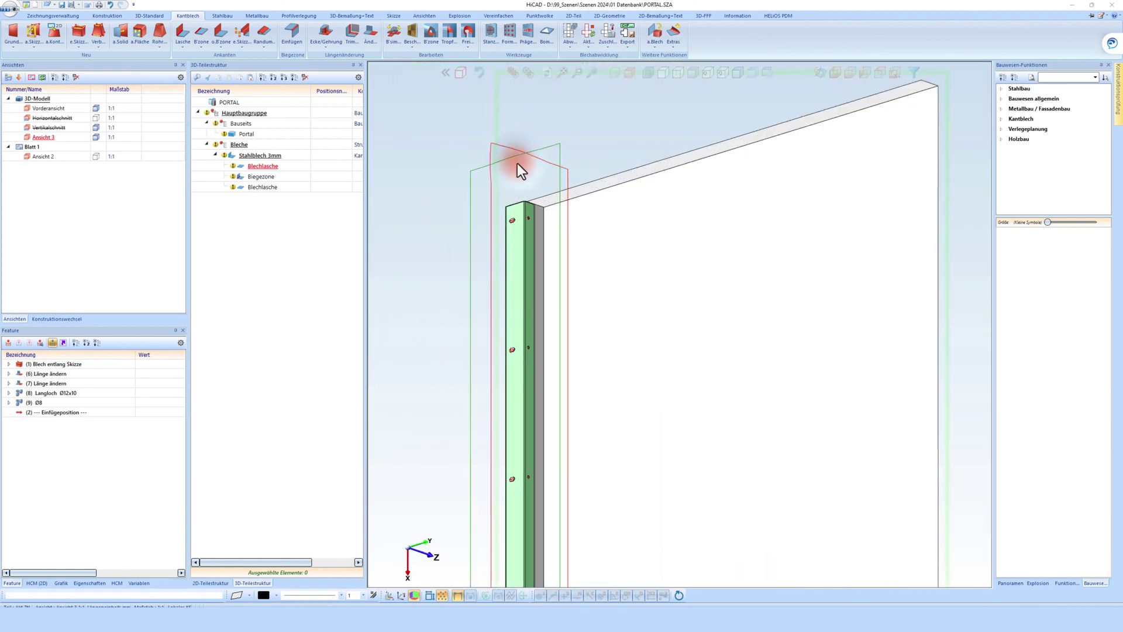
right_click(516, 163)
left_click(569, 460)
scroll(506, 214, "up", 4)
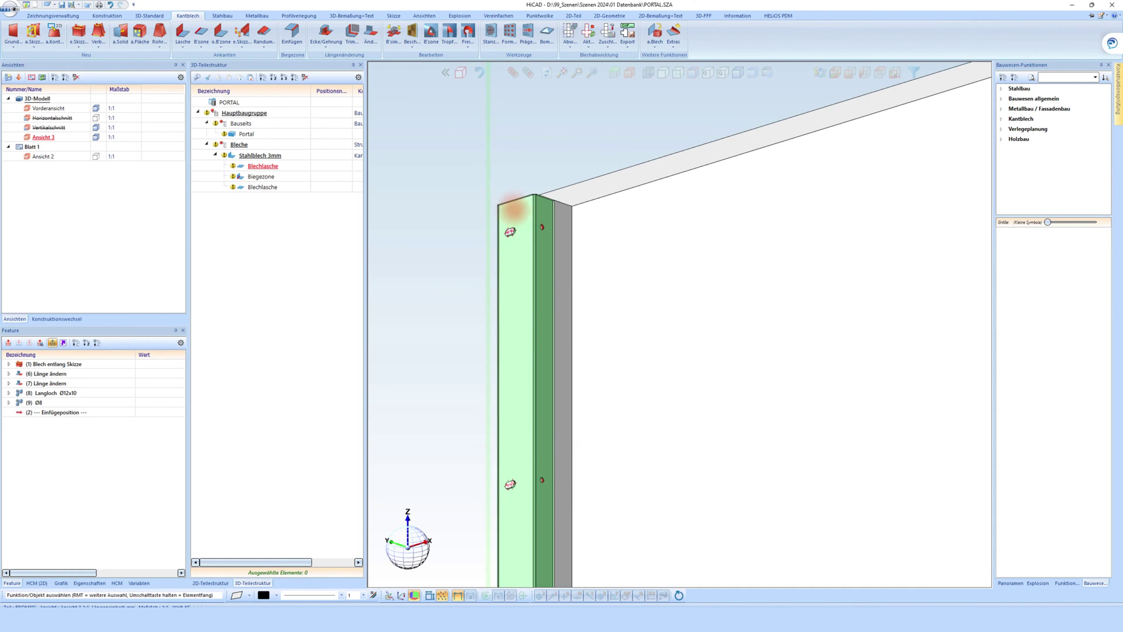
- Define the part orientation of the whole steel sheet by its outer flange
right_click(502, 218)
mouse_move(673, 603)
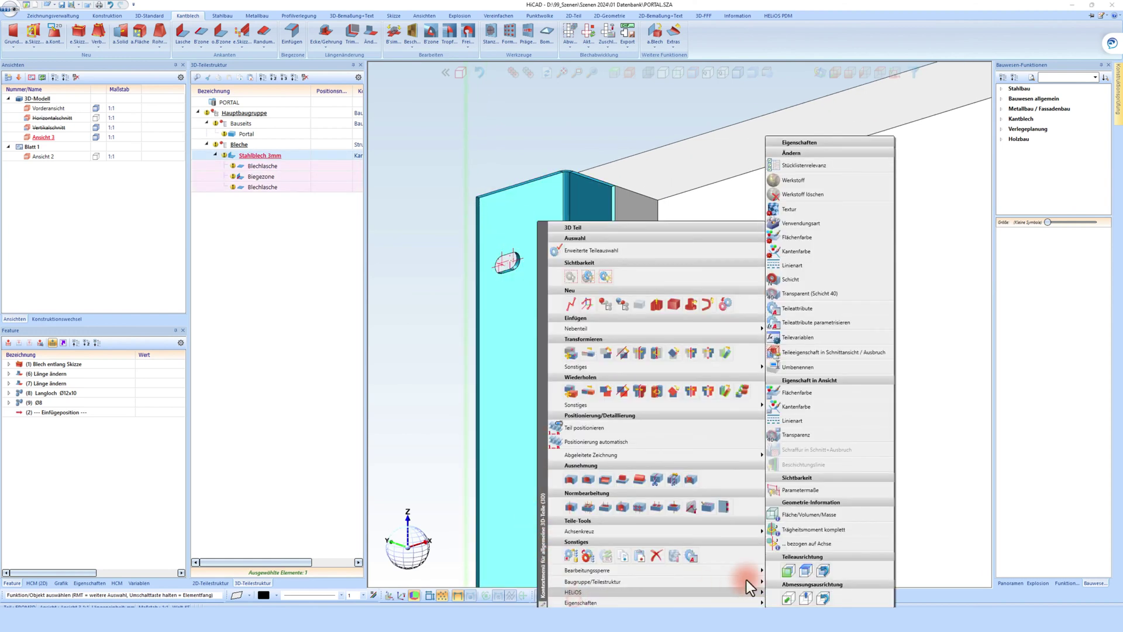
left_click(790, 570)
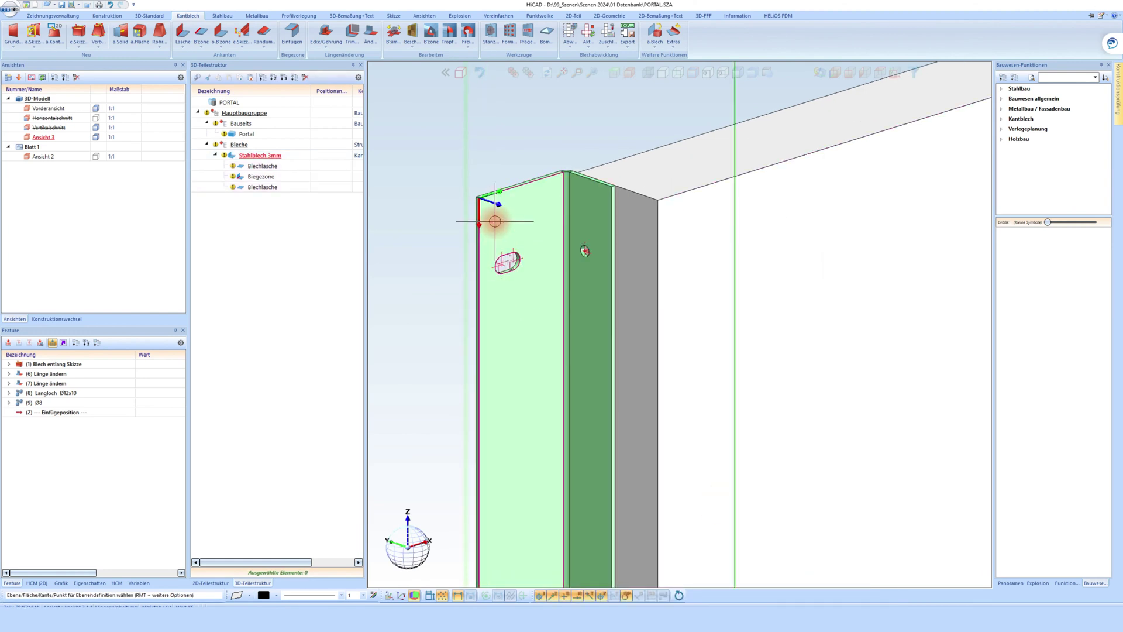
scroll(477, 220, "down", 5)
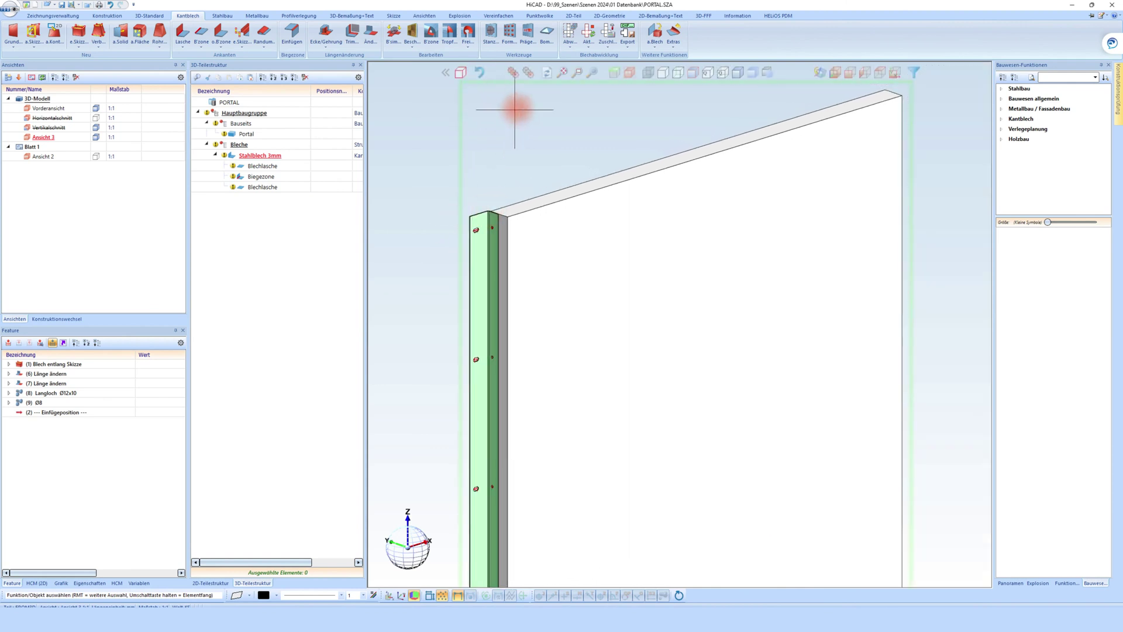
- Create a processing plane on the Portal's side face and move it to the middle of the Portal's top edge
left_click(614, 75)
scroll(504, 227, "up", 3)
left_click(504, 228)
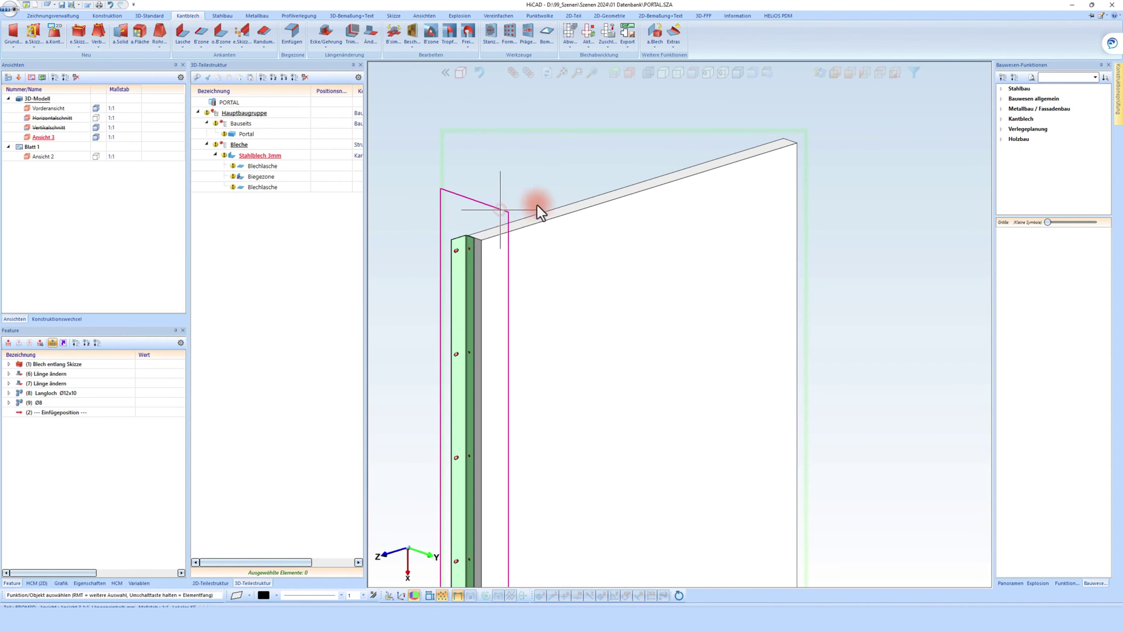
left_click(500, 209)
left_click(639, 192)
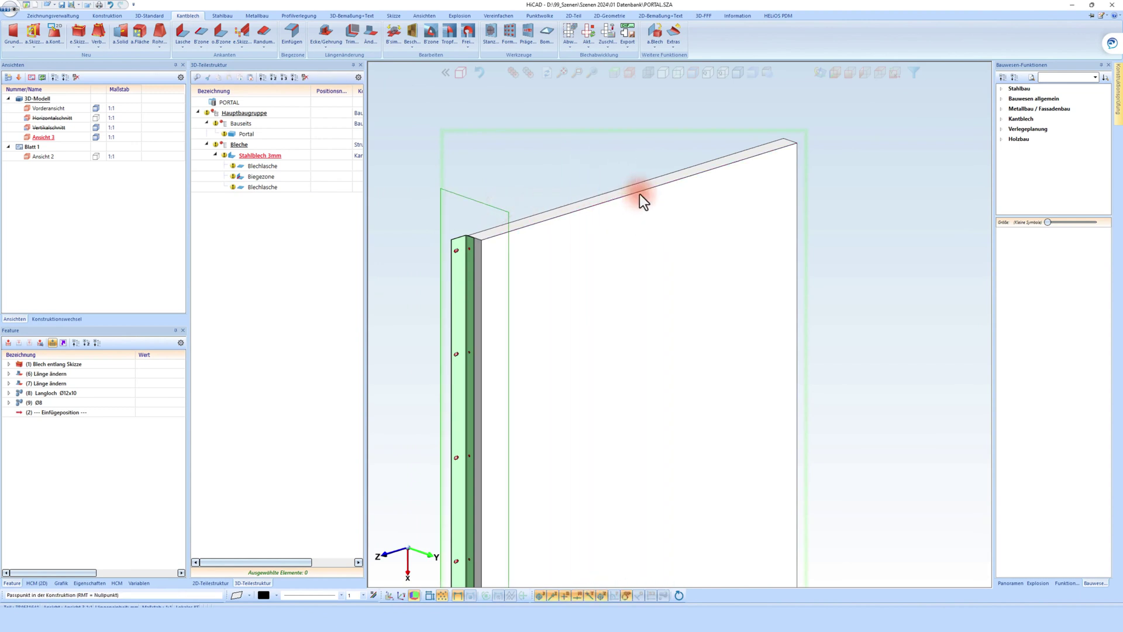
- Create a mirrored copy of the steel sheet about the XY plane of the processing plane at the Portal's middle
left_click(458, 241)
right_click(458, 241)
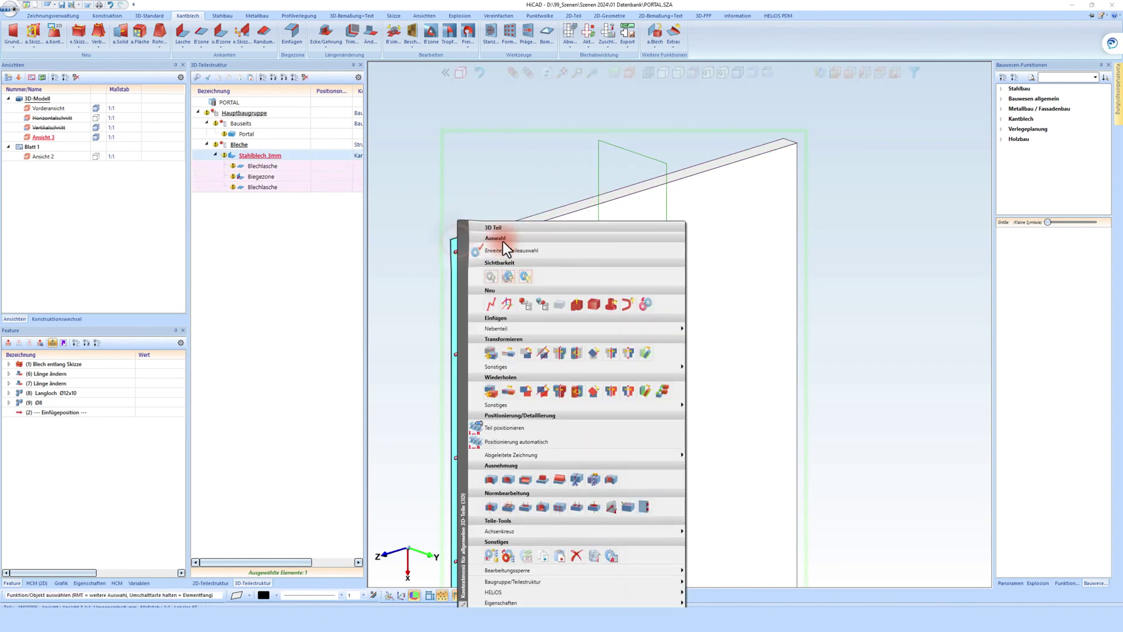
mouse_move(515, 405)
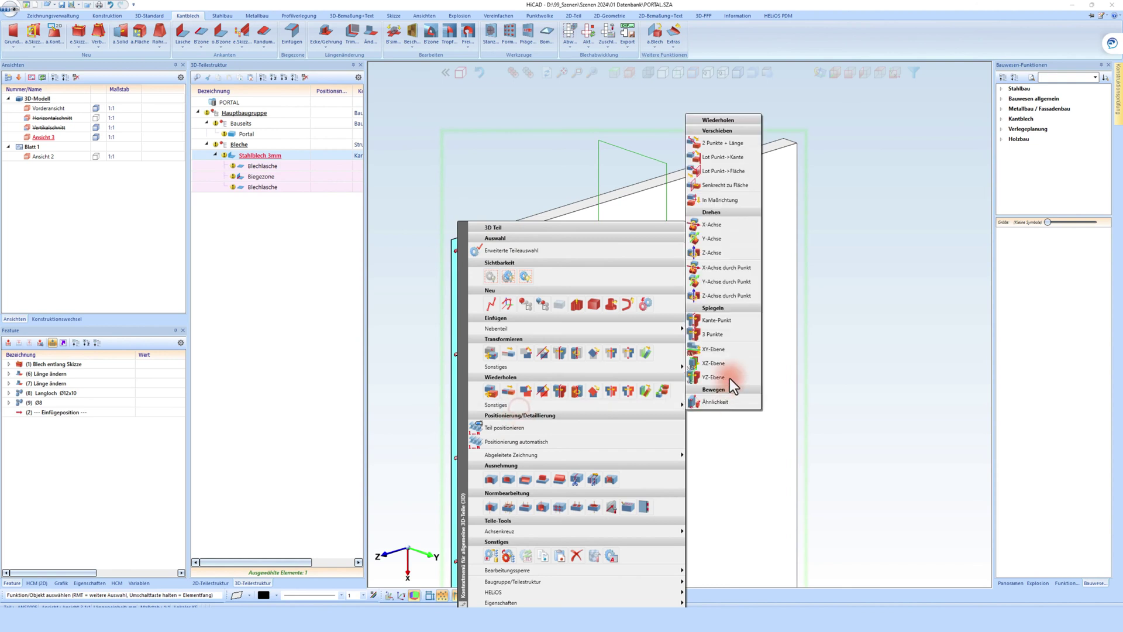
left_click(710, 349)
left_click(820, 344)
left_click(813, 342)
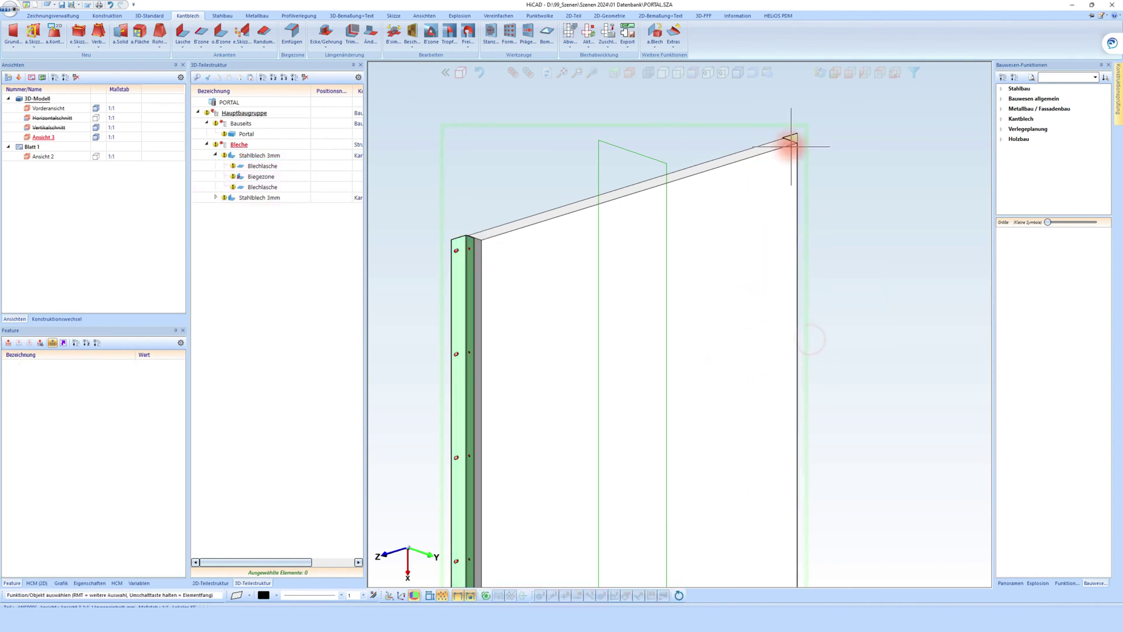
scroll(705, 202, "down", 4)
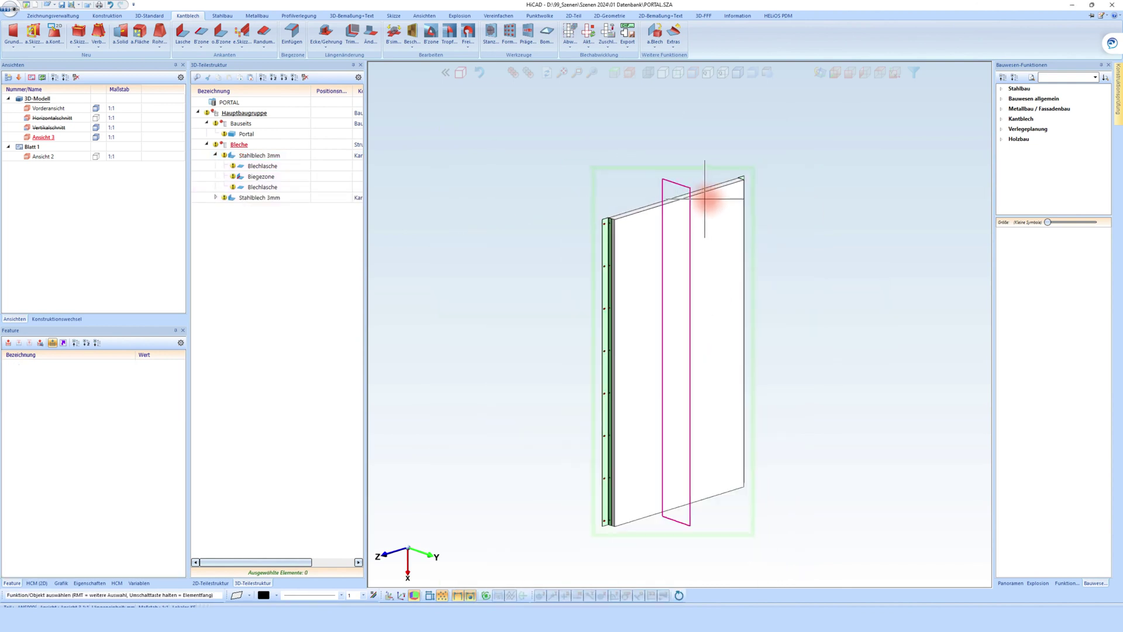
- Update the outdated horizontal section view, change its display mode, and check the sheet connection beside the Portal
double_click(49, 127)
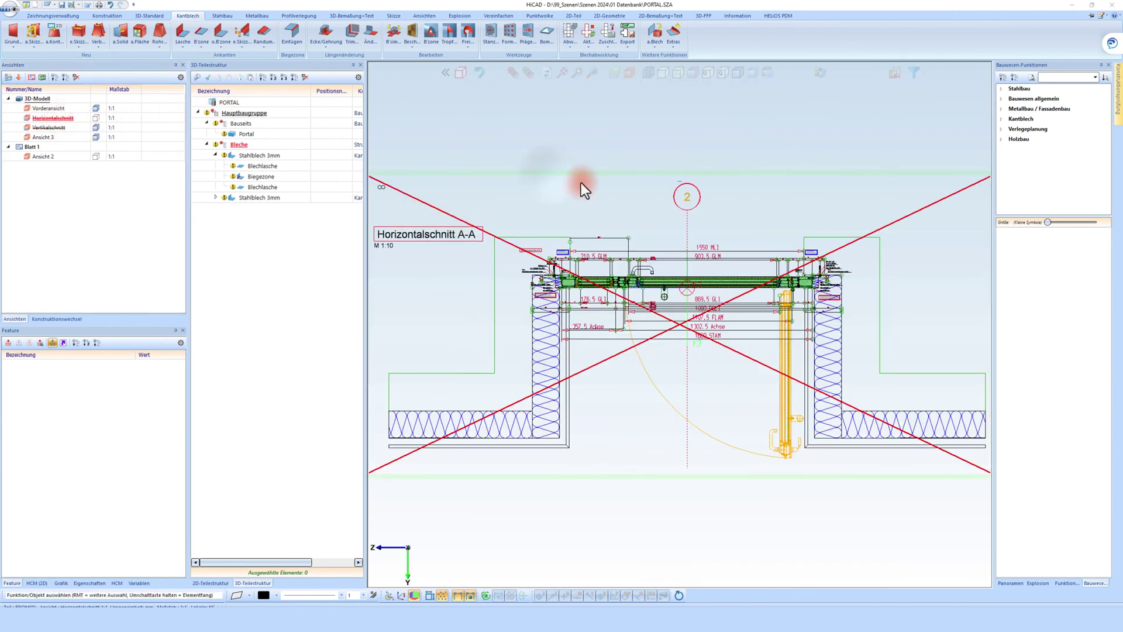
right_click(608, 190)
left_click(642, 249)
scroll(778, 272, "up", 6)
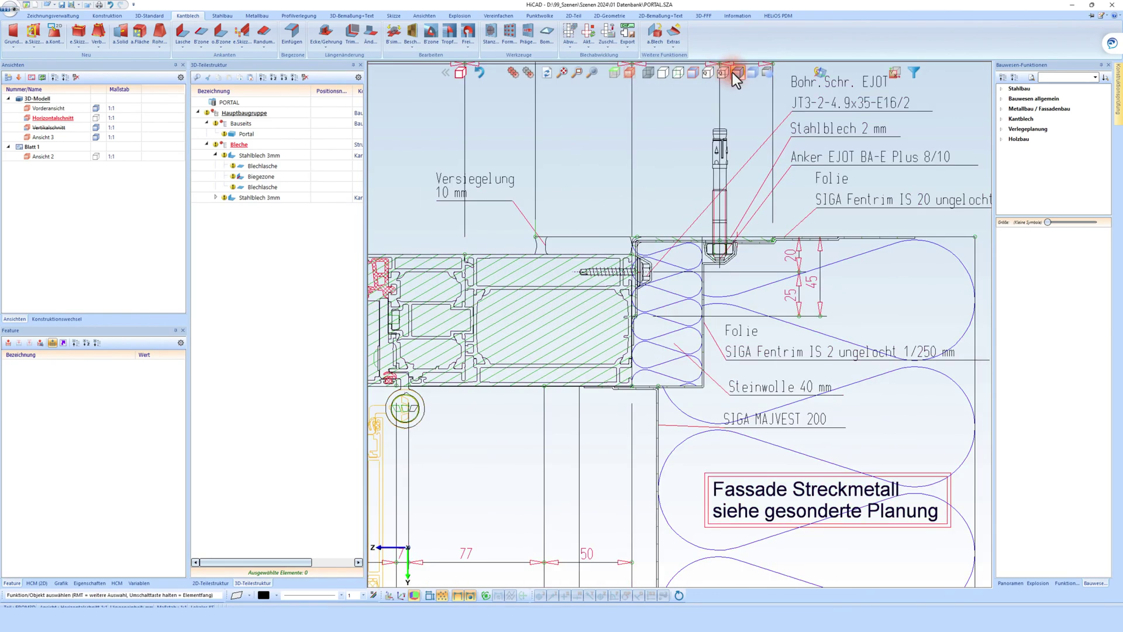
left_click(732, 72)
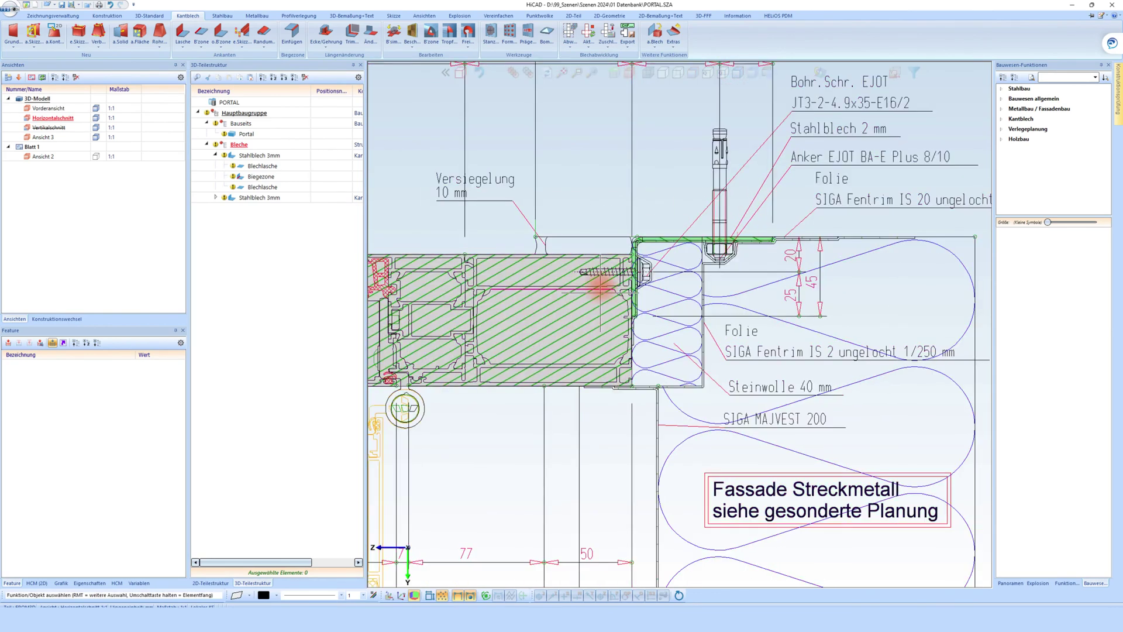
scroll(686, 262, "down", 10)
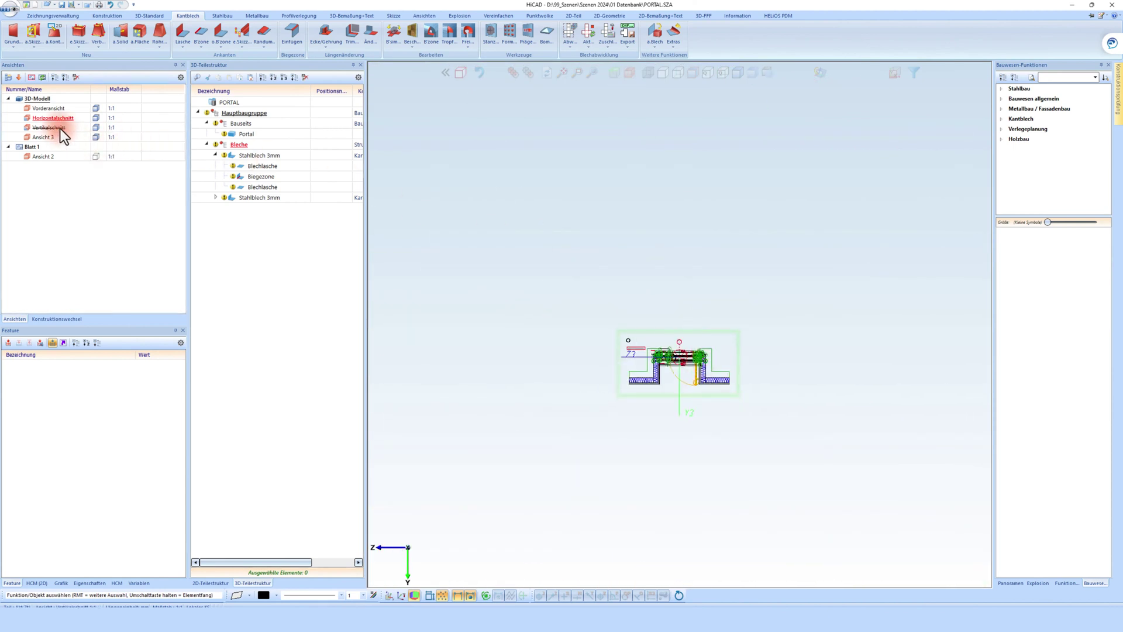
- Activate and update the vertical section view, focusing on the connection at the Portal's upper end
double_click(49, 128)
right_click(709, 127)
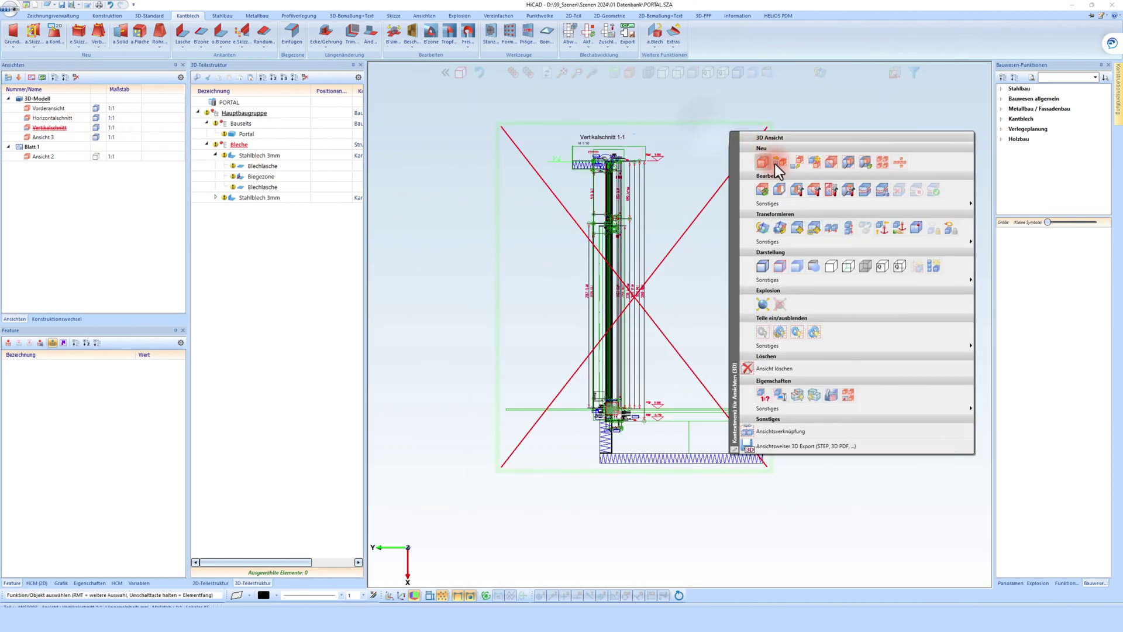
scroll(599, 153, "up", 5)
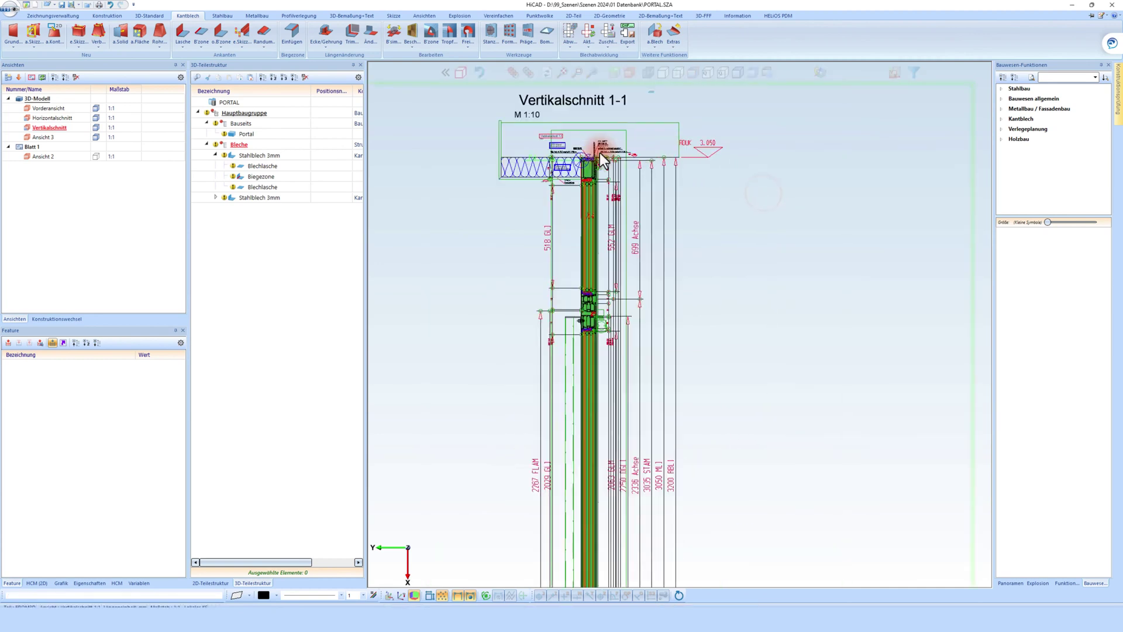
scroll(599, 153, "up", 5)
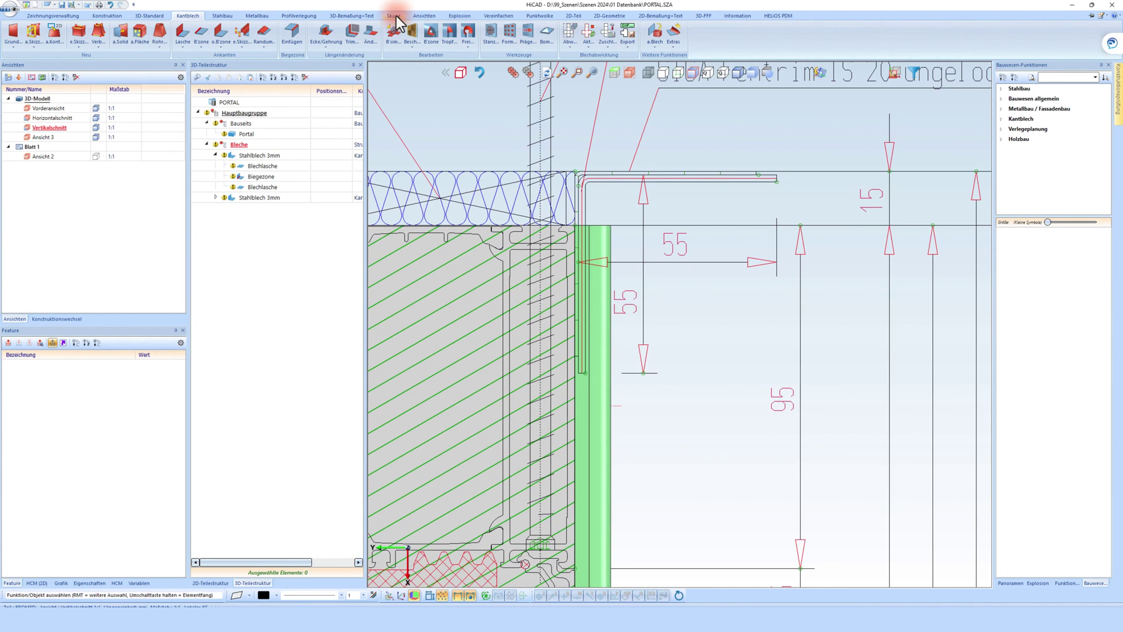
- Create a sketch on the Portal's section face and trace the outer edges of the 55 x 55 mm angle above the Portal as an L-shaped polyline
left_click(394, 15)
left_click(16, 38)
left_click(439, 283)
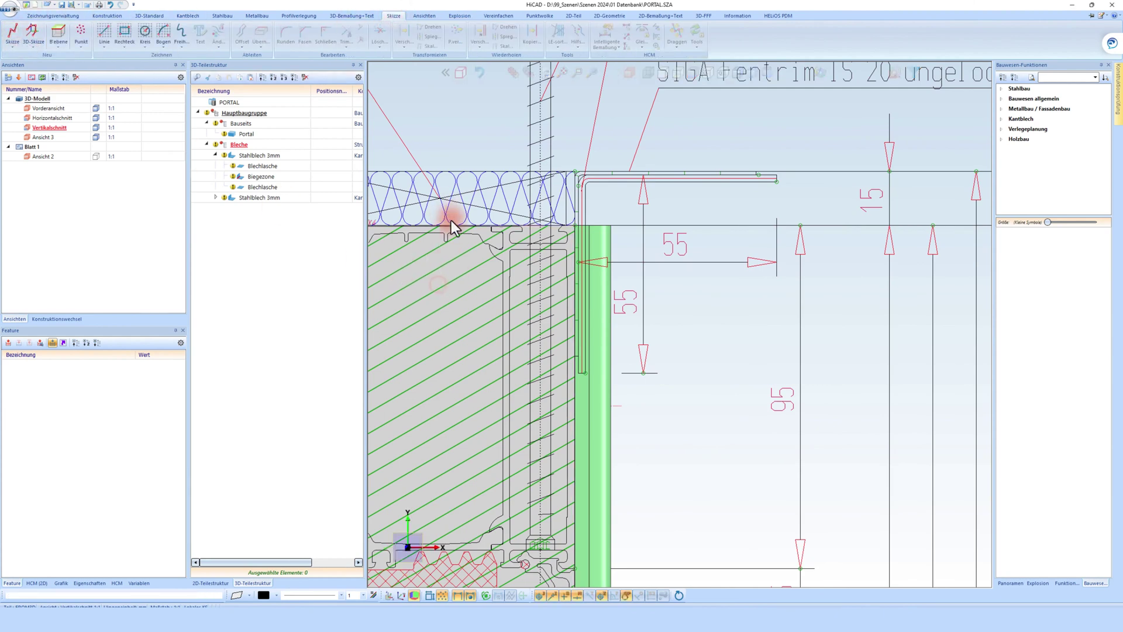
left_click(104, 32)
scroll(588, 368, "up", 5)
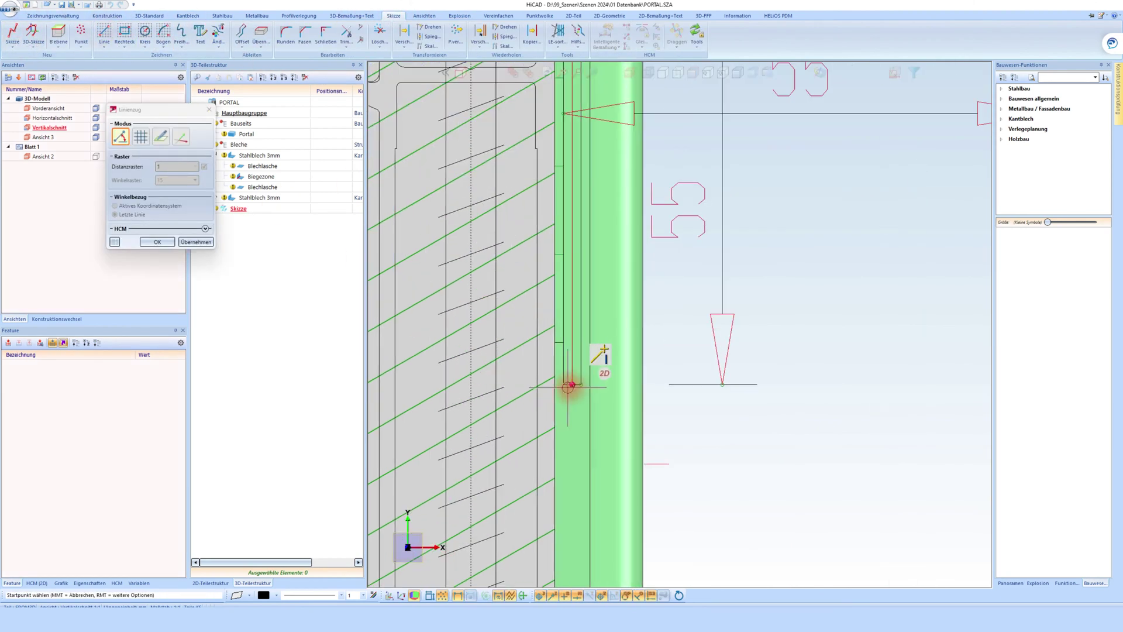
left_click(568, 420)
scroll(568, 421, "down", 4)
scroll(582, 217, "up", 5)
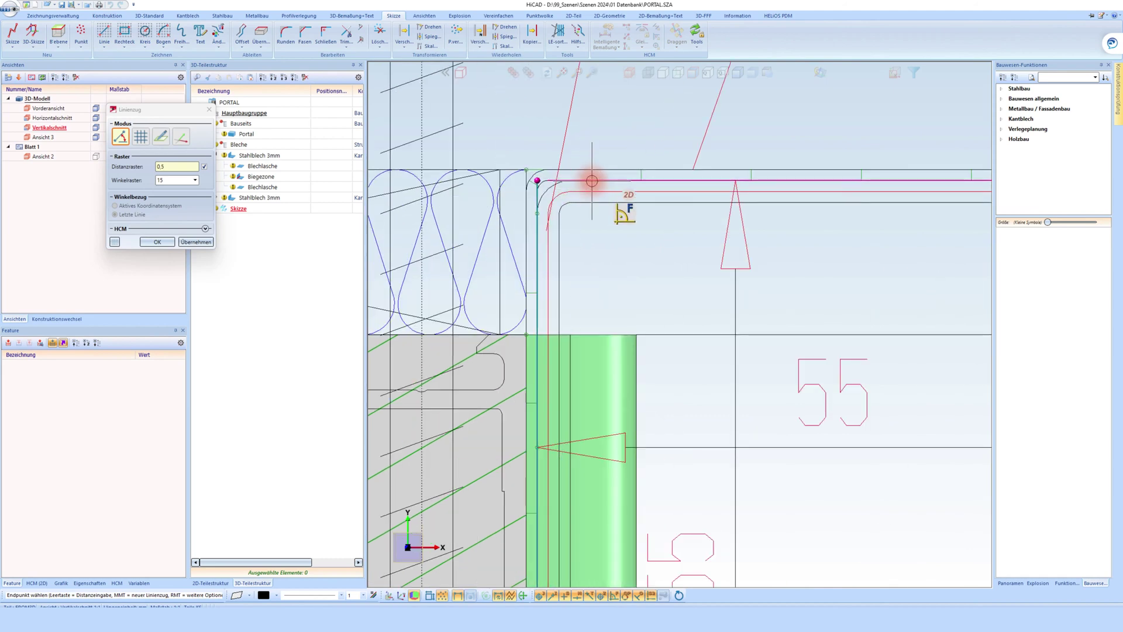
left_click(592, 181)
left_click(538, 182)
scroll(585, 190, "down", 3)
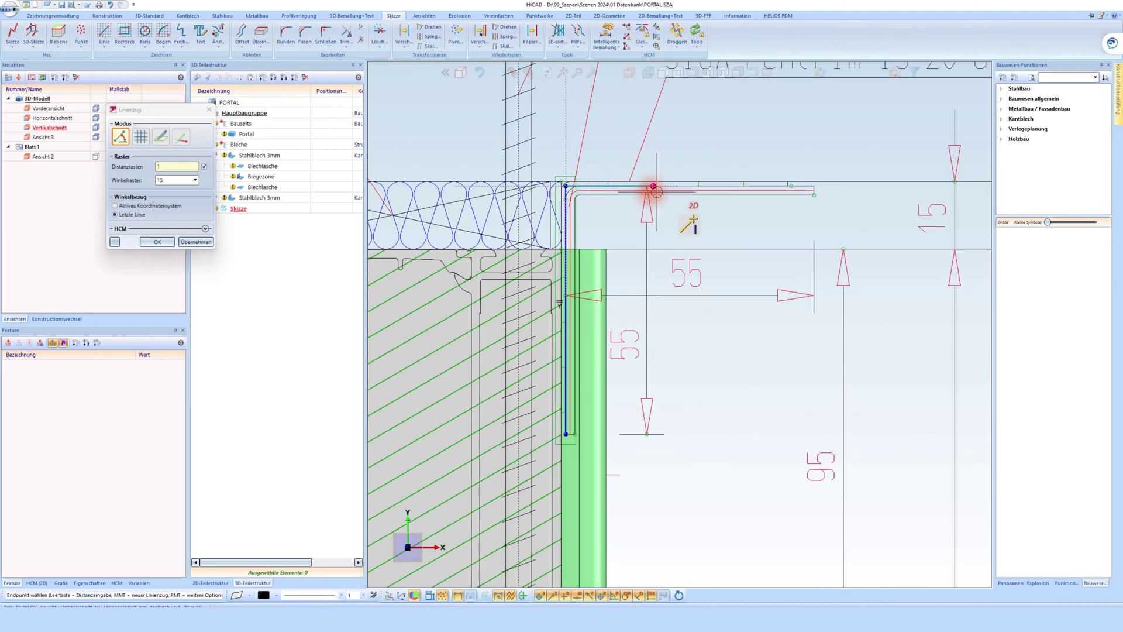
left_click(818, 187)
middle_click(853, 198)
middle_click(854, 201)
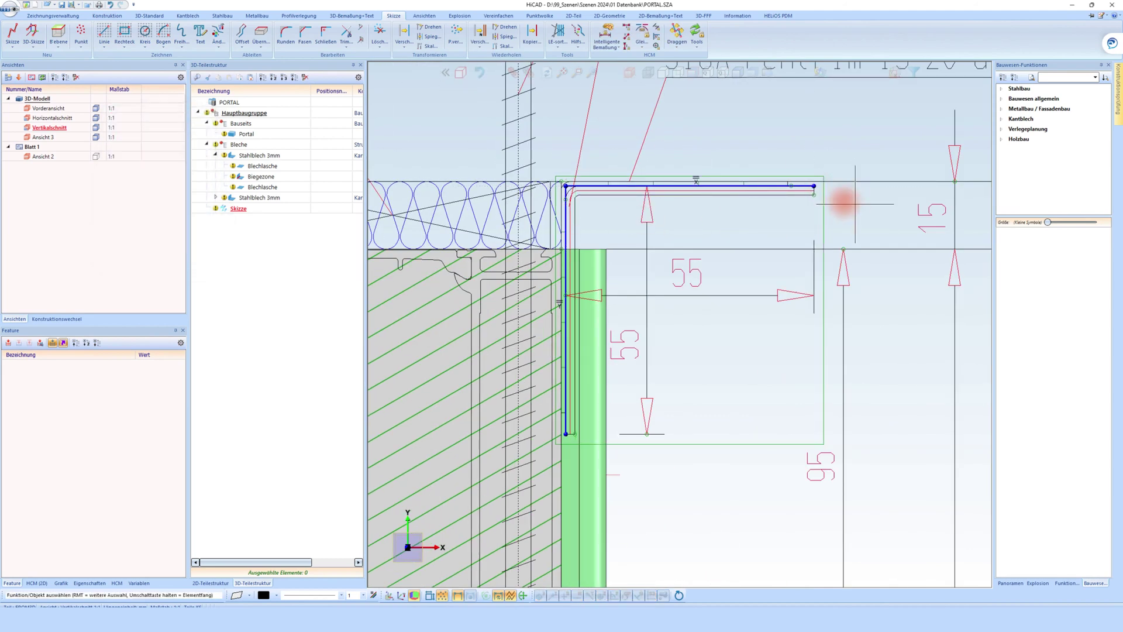
- Create a sheet along the L-shaped sketch from Alublech 2mm, with the offset direction set to Erste Seite
right_click(805, 173)
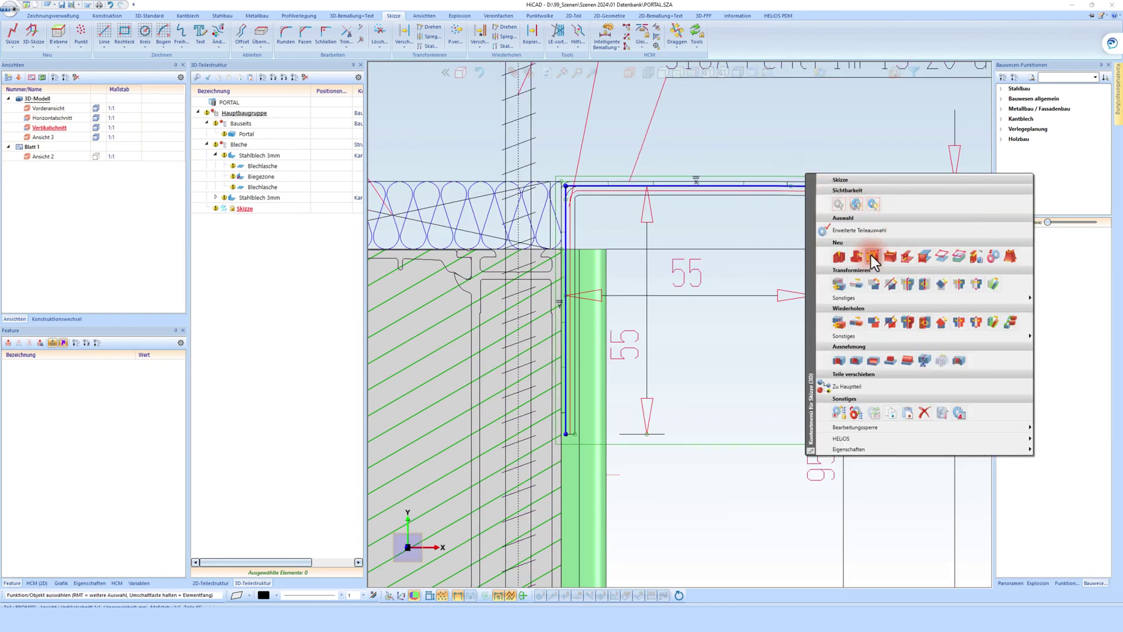
left_click(872, 255)
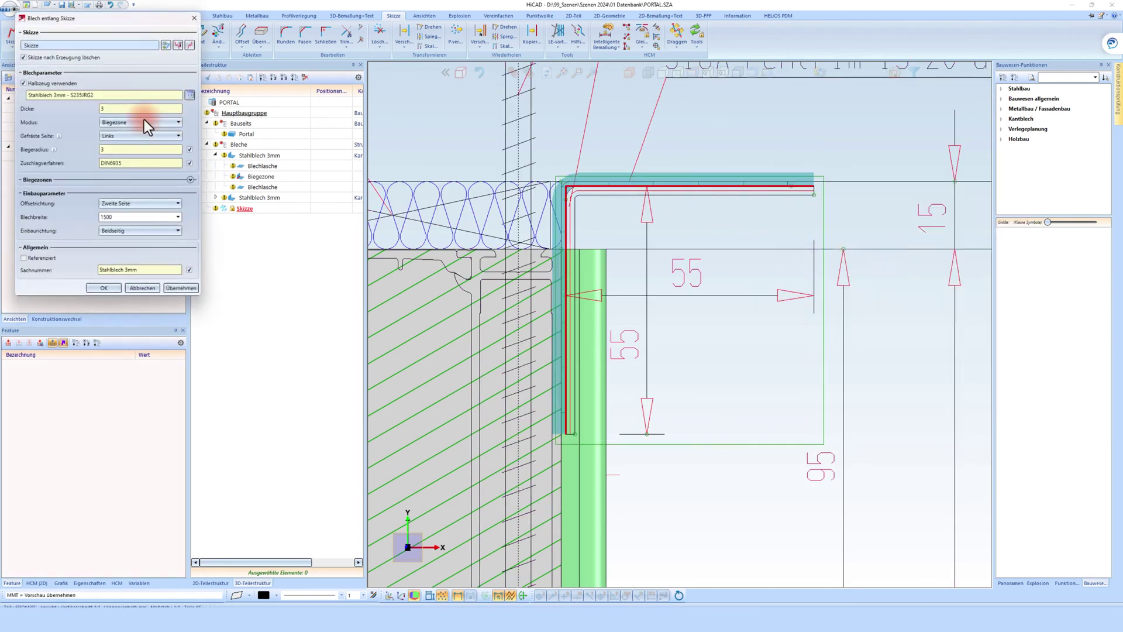
left_click(188, 95)
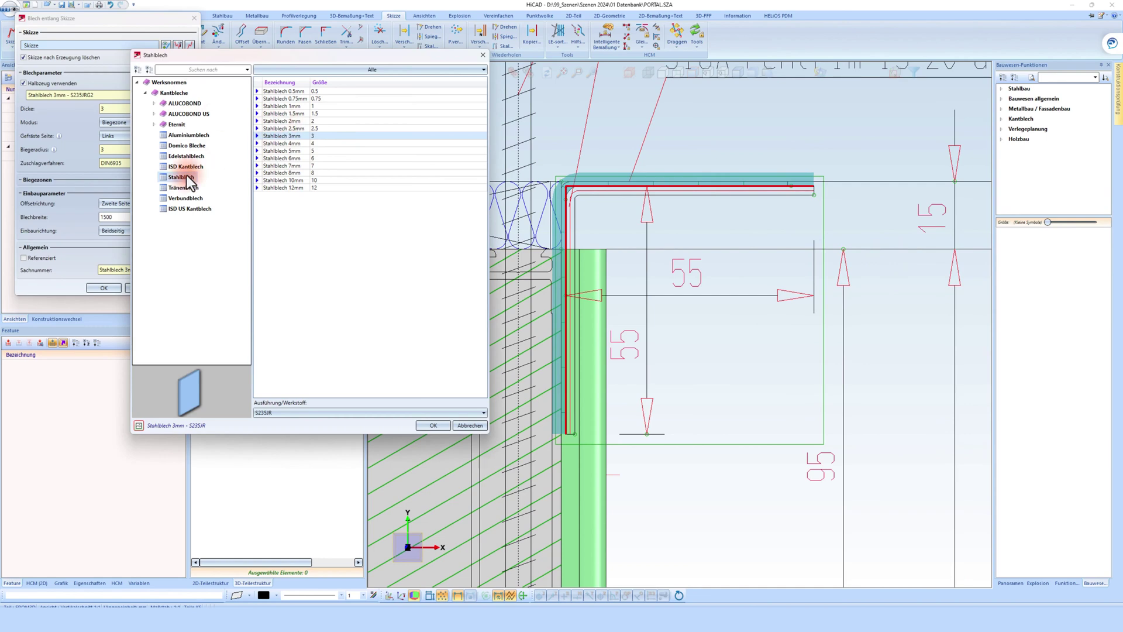
left_click(181, 135)
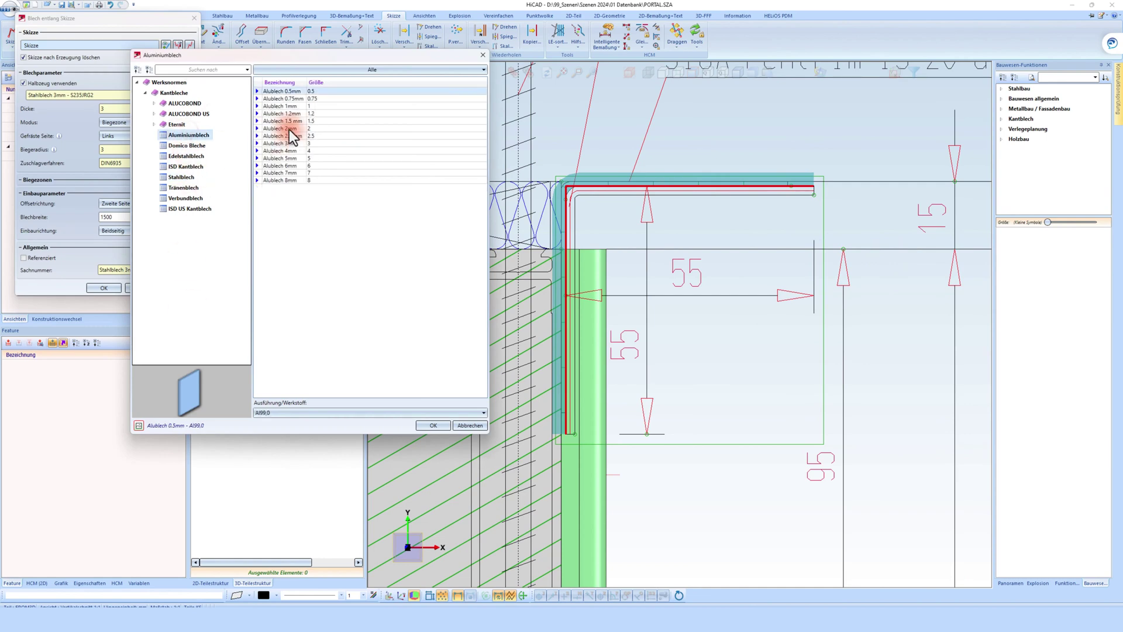
left_click(289, 129)
double_click(289, 129)
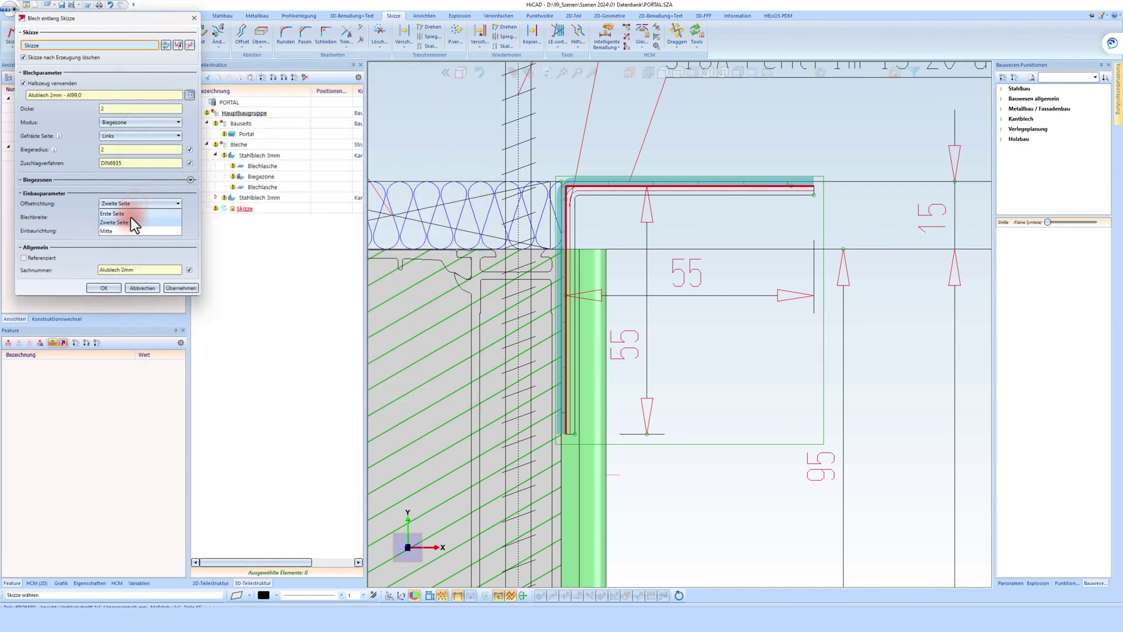
left_click(117, 214)
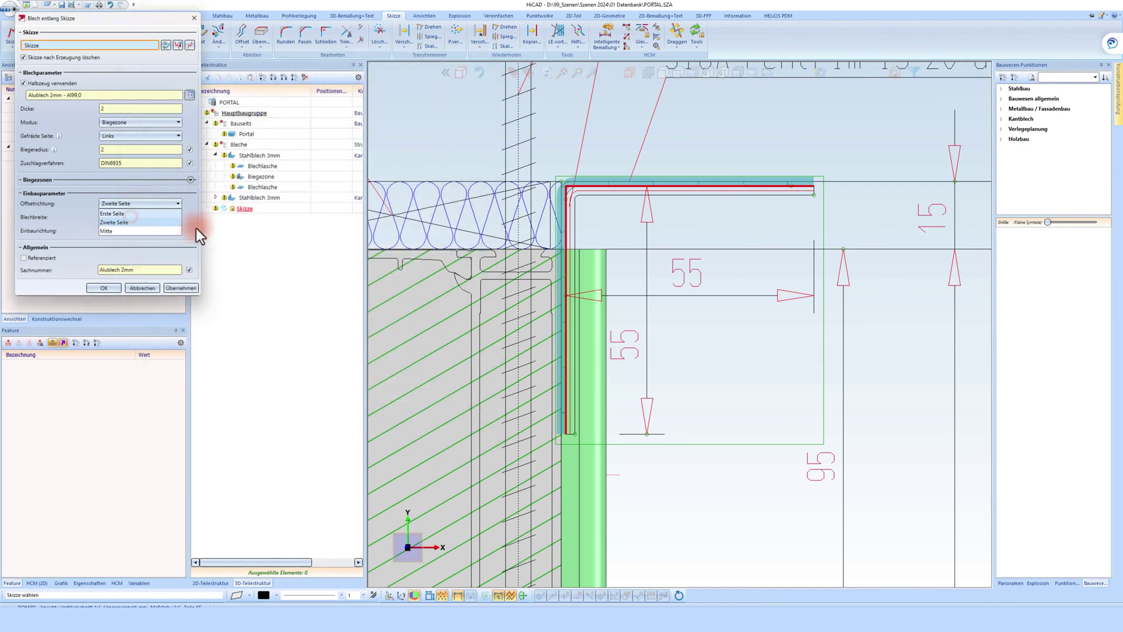
left_click(104, 288)
left_click(790, 204)
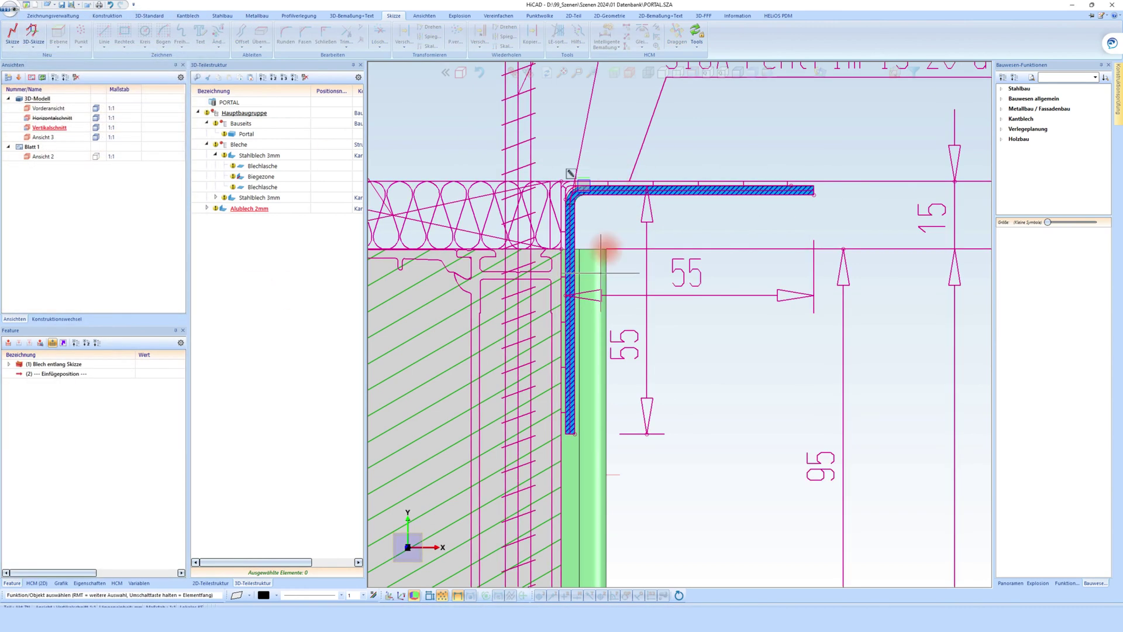
scroll(601, 272, "down", 2)
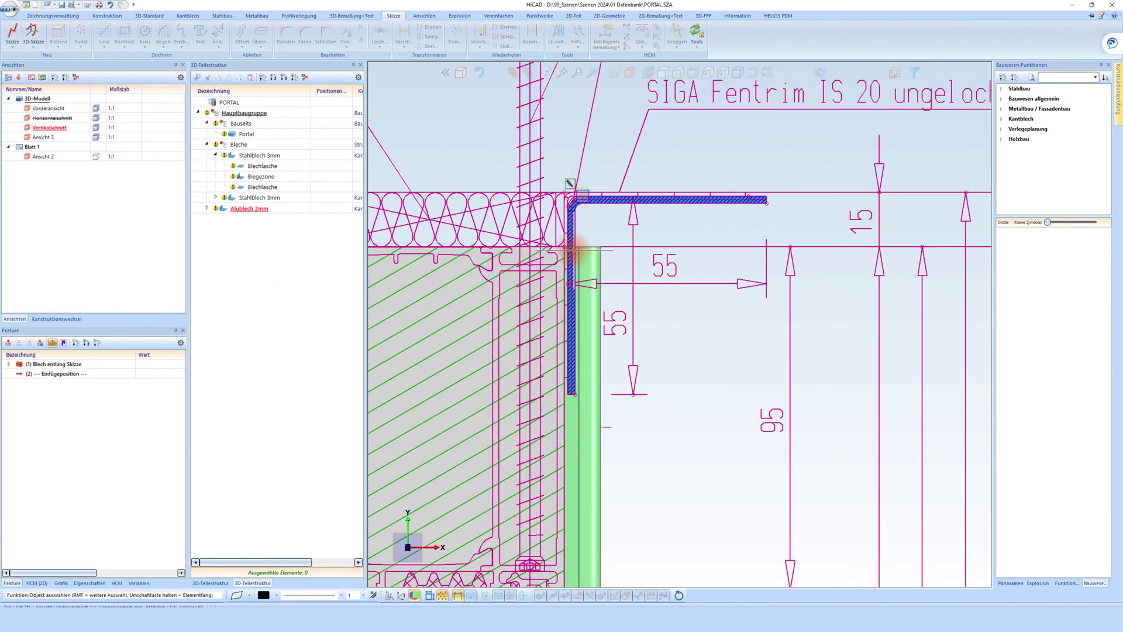
- Activate the horizontal section view and create a new sketch on the Portal's section face
double_click(49, 118)
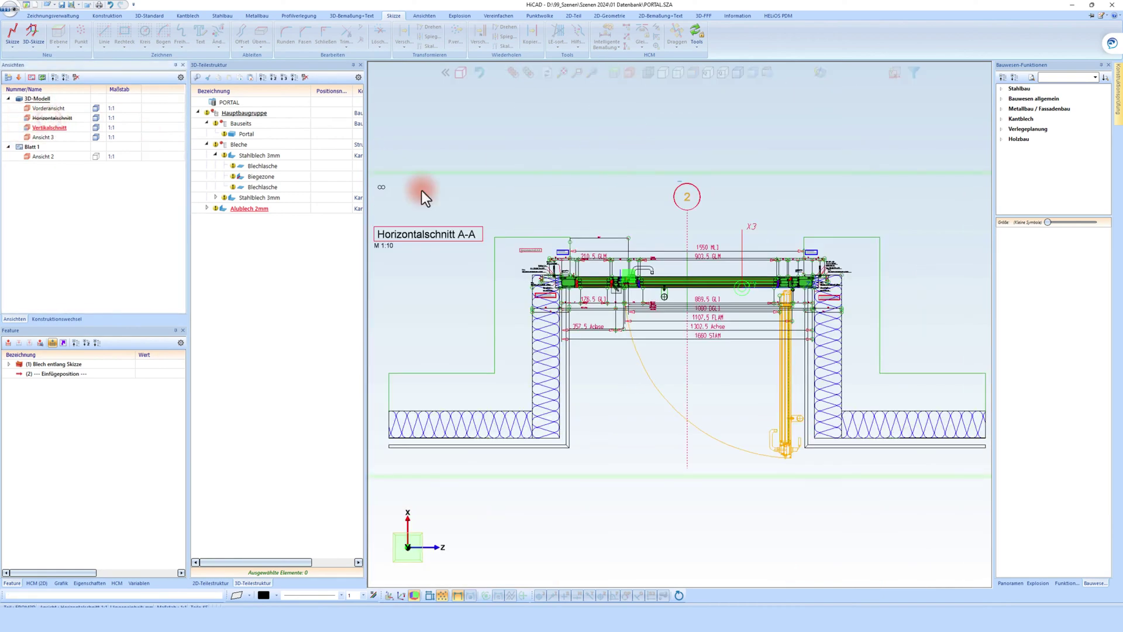
scroll(516, 224, "up", 4)
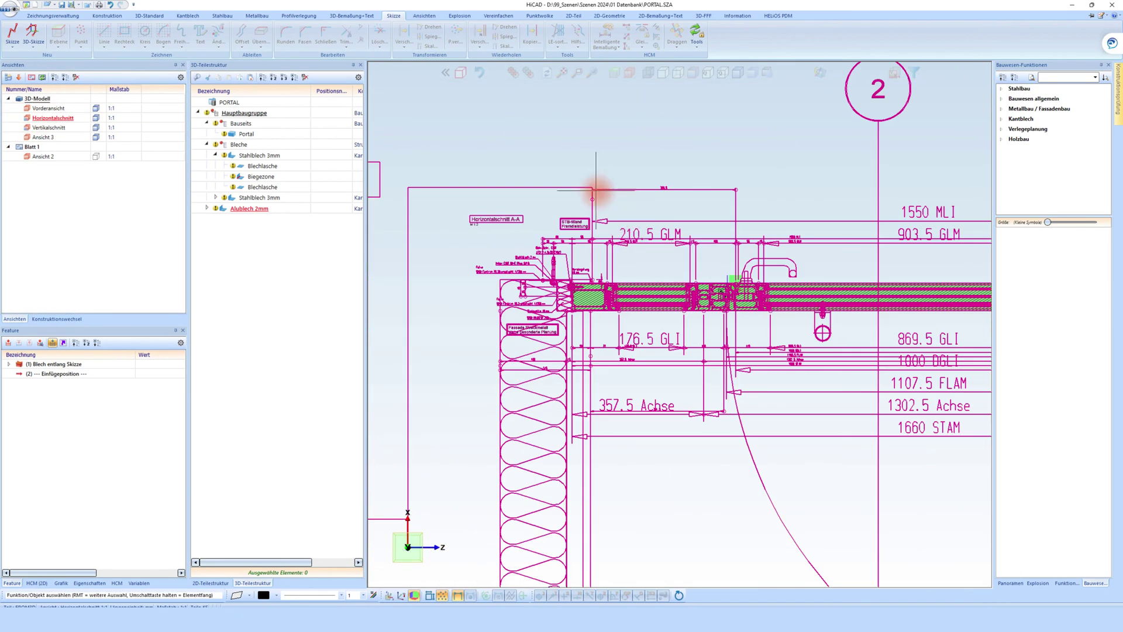
scroll(555, 182, "down", 2)
scroll(614, 170, "up", 3)
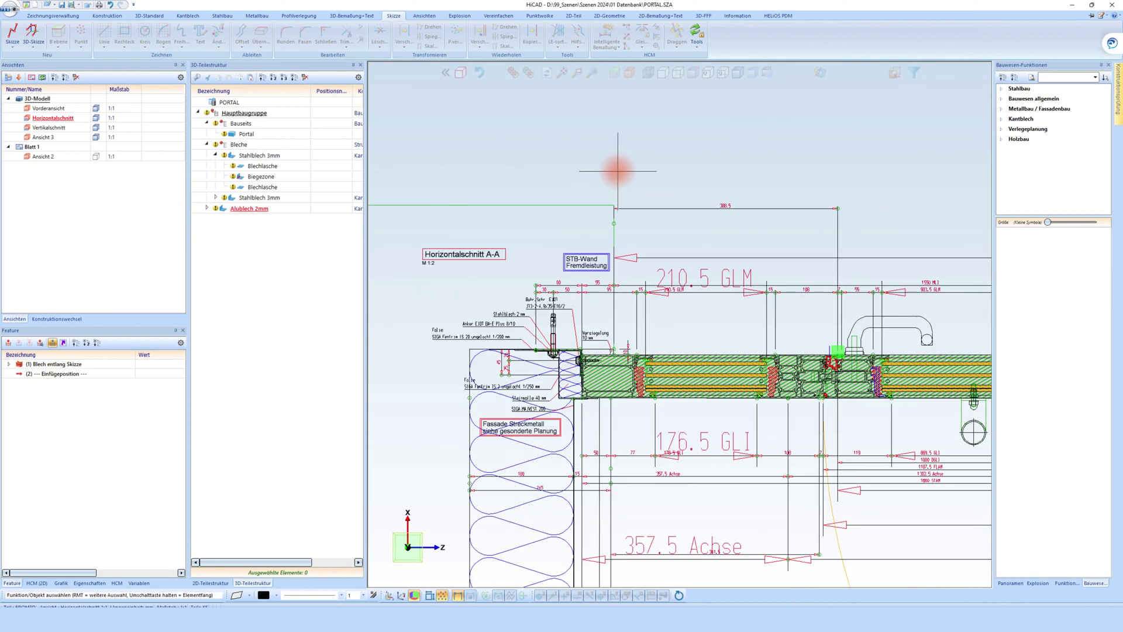
scroll(625, 275, "up", 2)
scroll(605, 317, "down", 3)
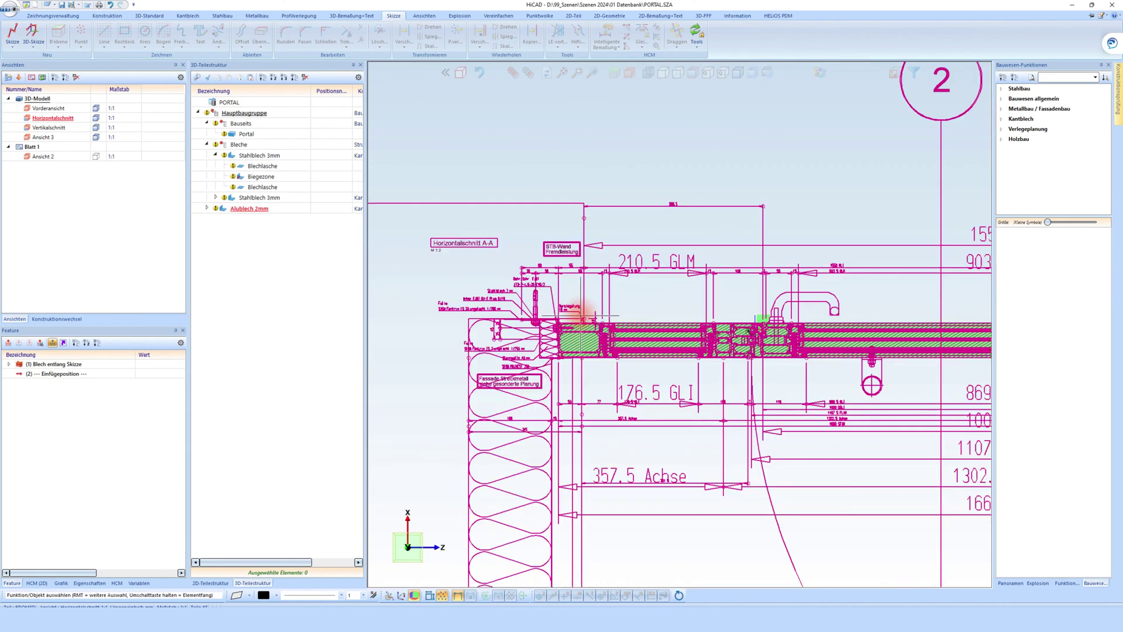
scroll(582, 253, "down", 2)
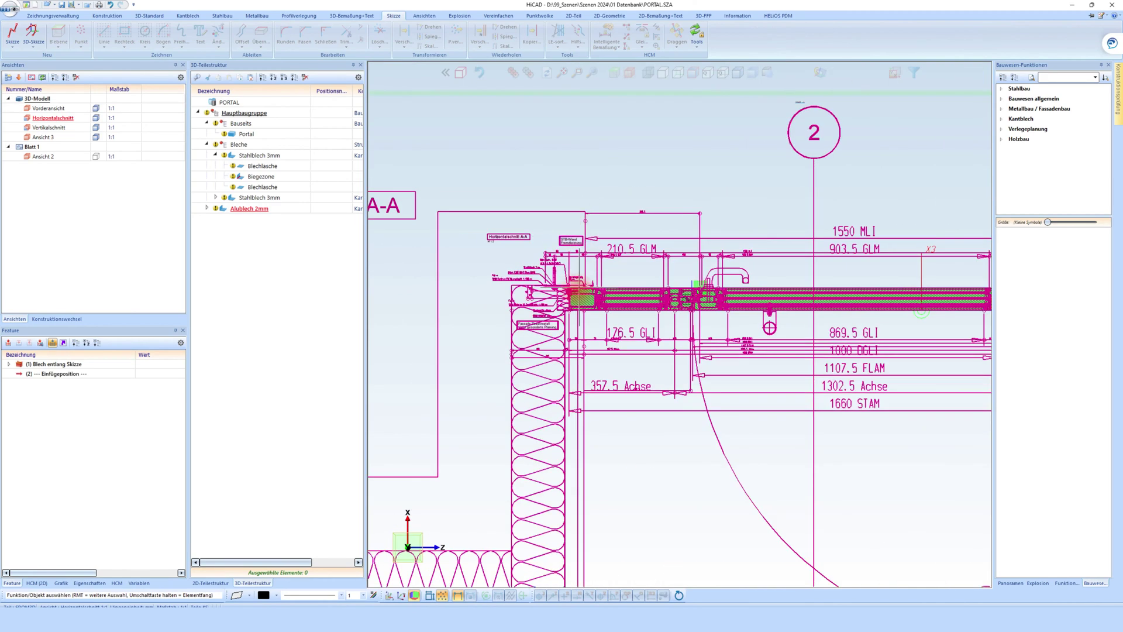
scroll(501, 278, "down", 3)
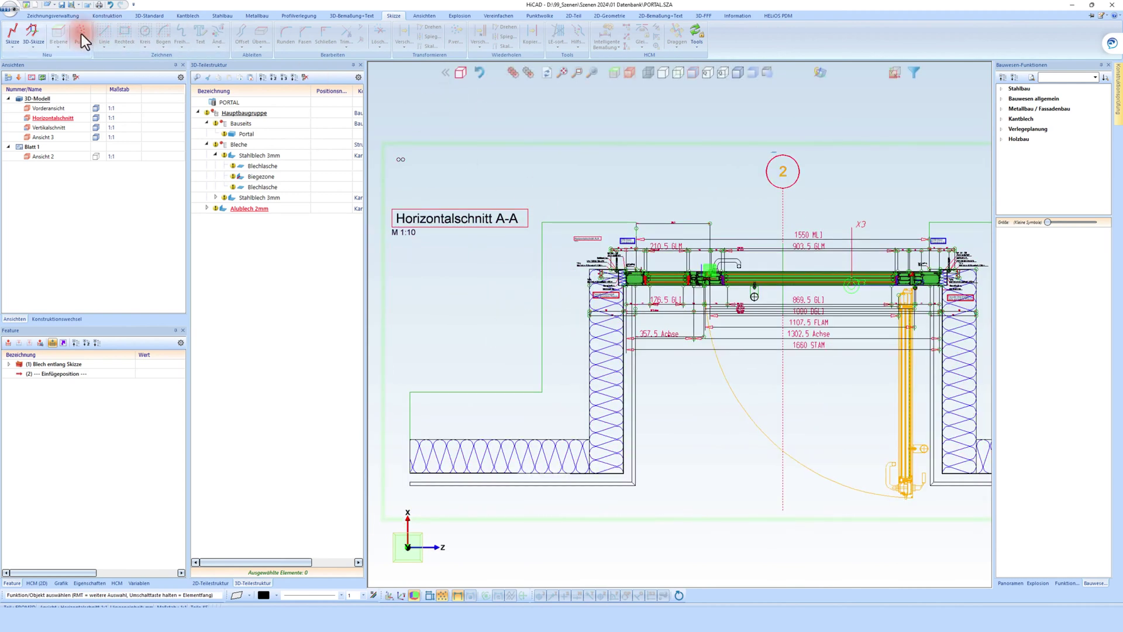
scroll(615, 275, "up", 5)
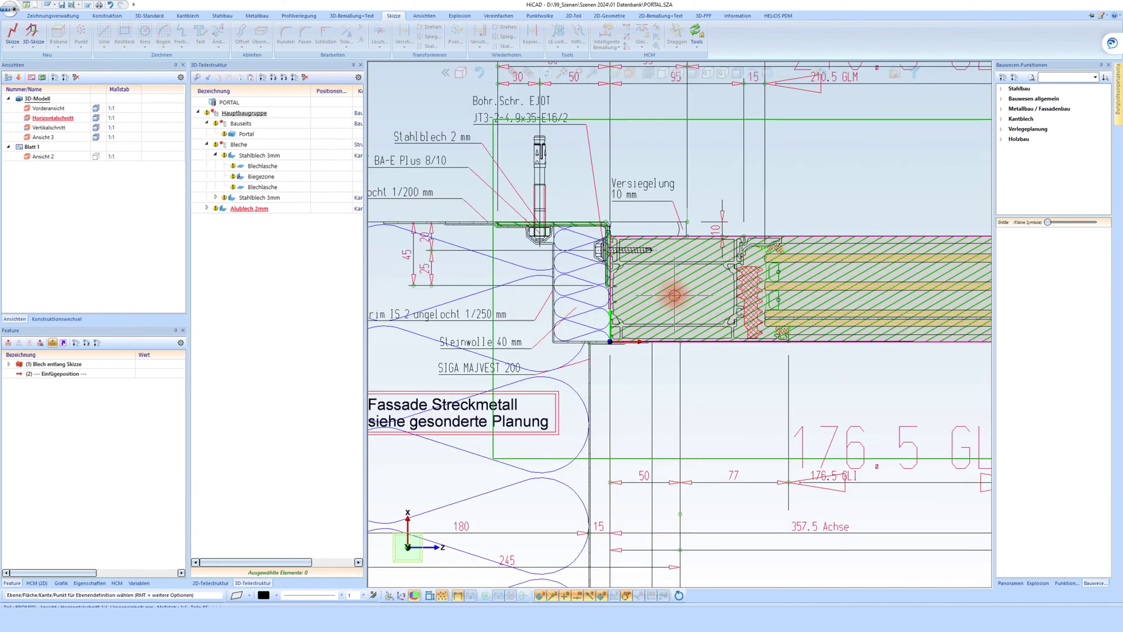
left_click(691, 293)
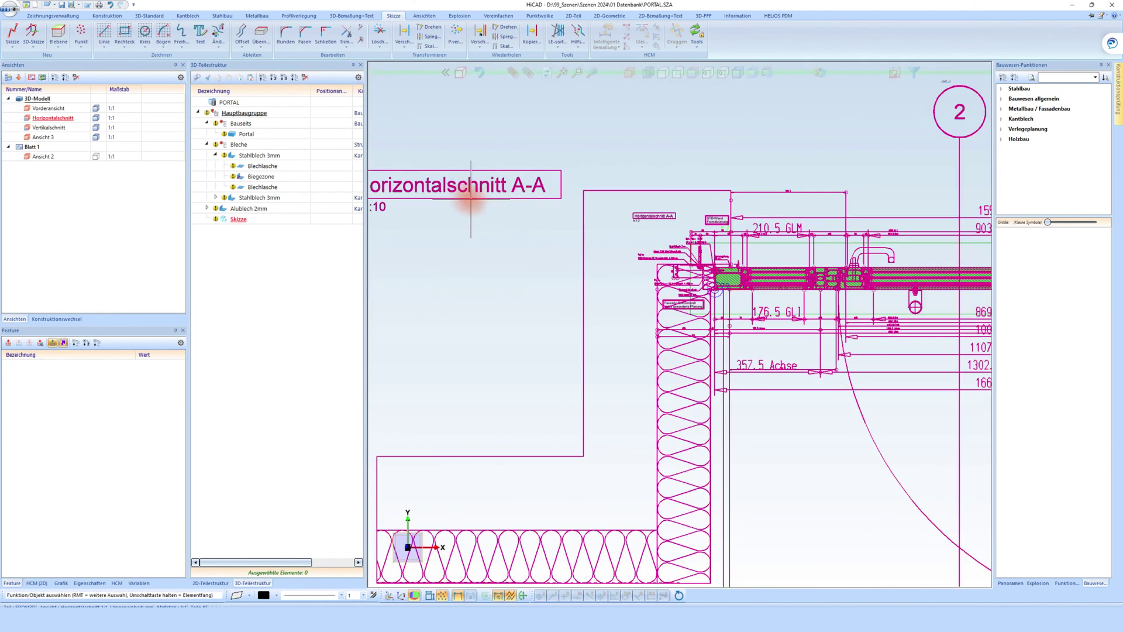
- Adopt the 2D outline of the stepped concrete wall beside the Portal into the sketch as a polyline
left_click(260, 44)
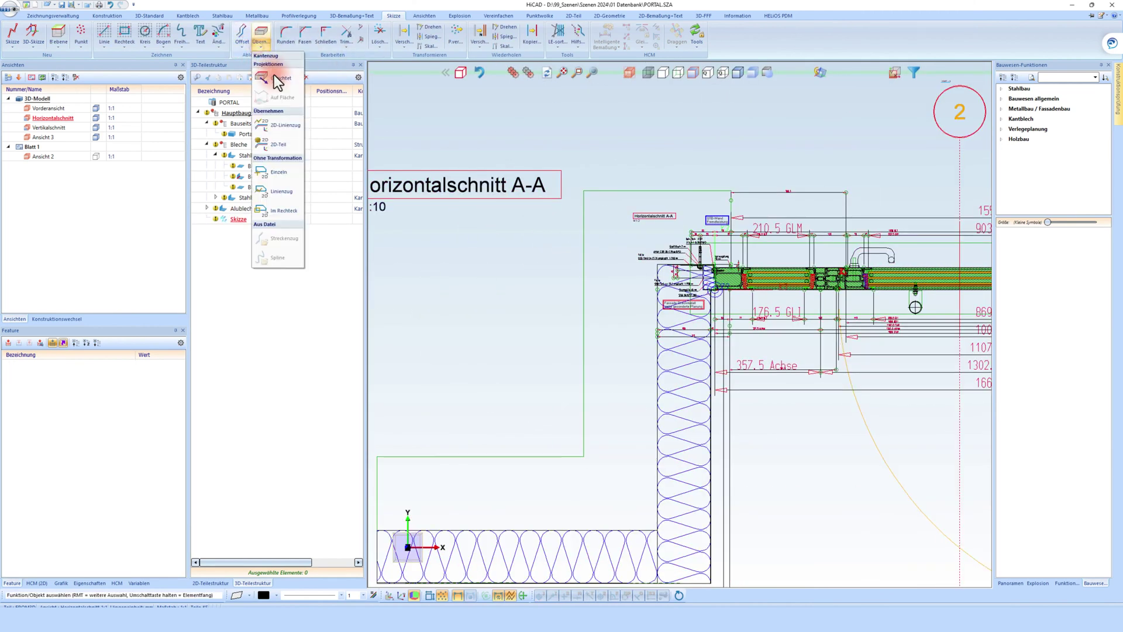
left_click(283, 126)
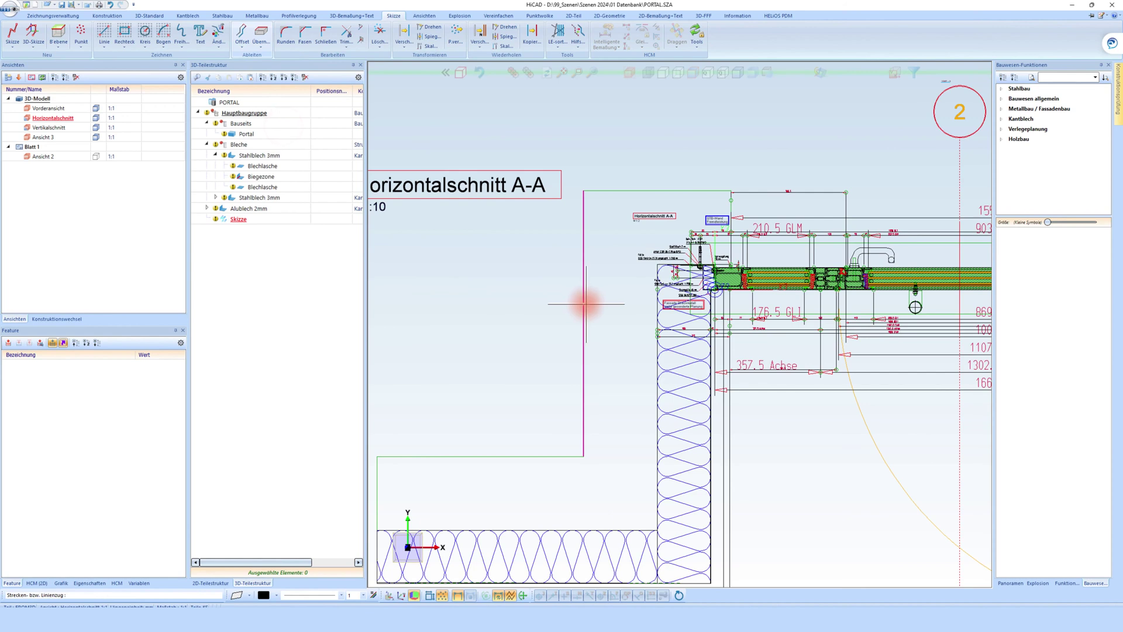
middle_click(489, 285)
scroll(497, 268, "down", 2)
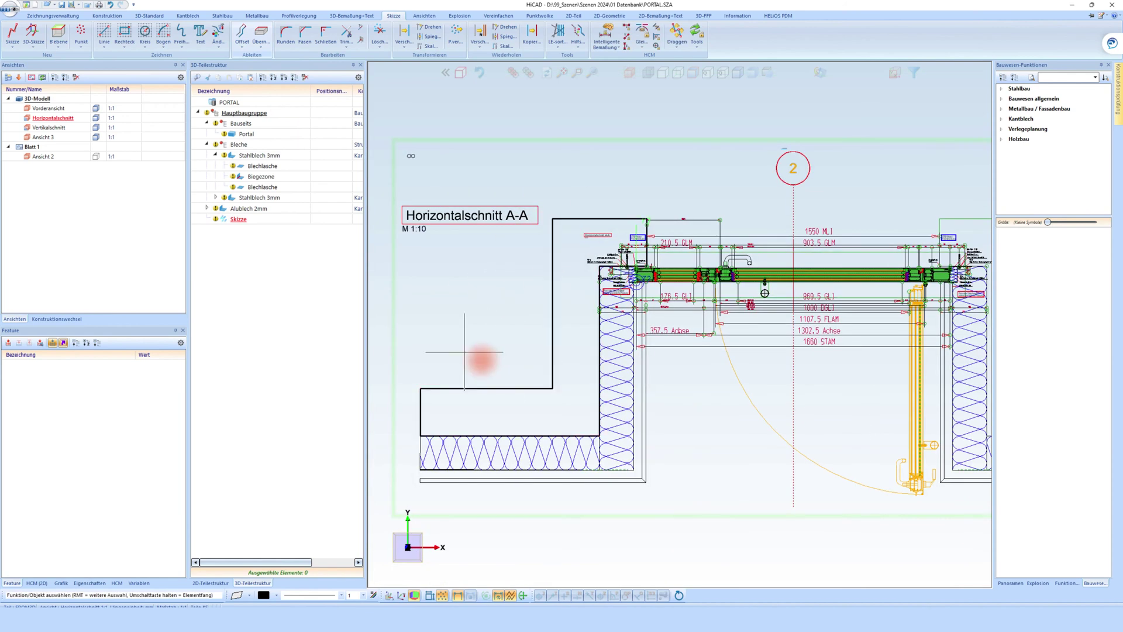
- Create a building material part from the wall outline using Beton bewehrt, 2000 mm thick and installed on both sides
left_click(1030, 98)
left_click(1036, 316)
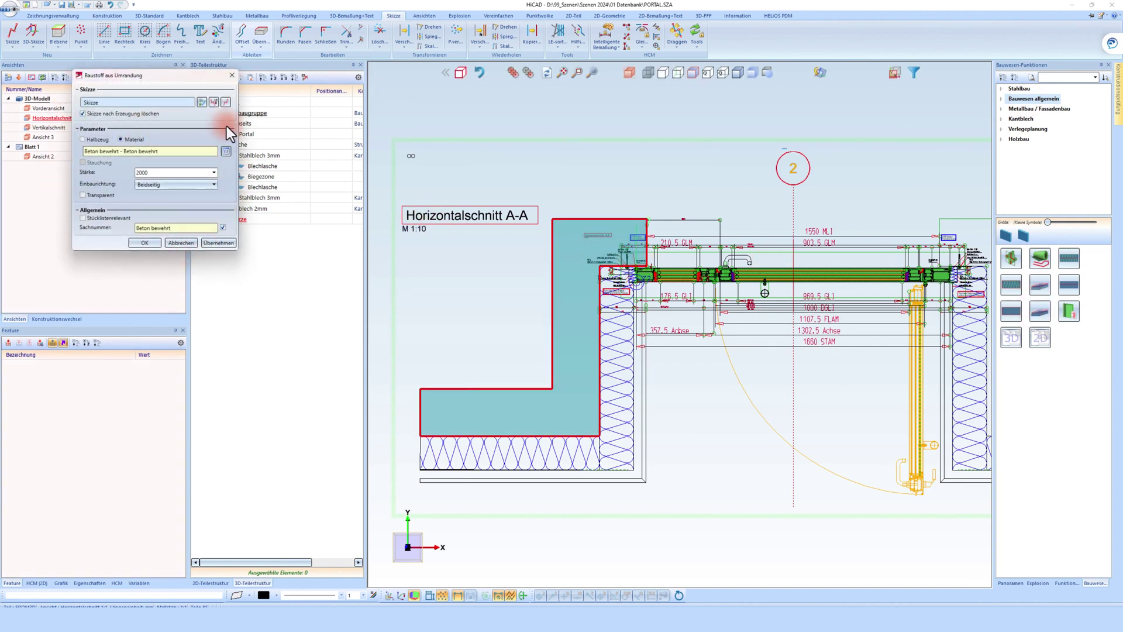
left_click(145, 242)
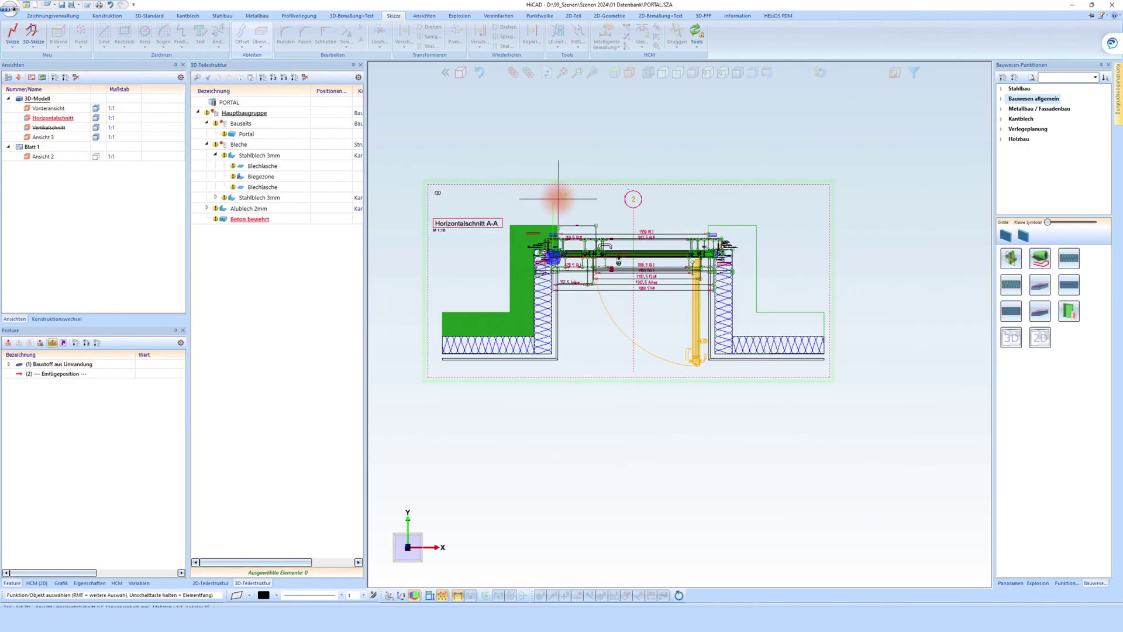
- Create a new sketch on the section face and adopt the opposite stepped wall's 2D outline into it as a polyline
left_click(563, 198)
left_click(13, 34)
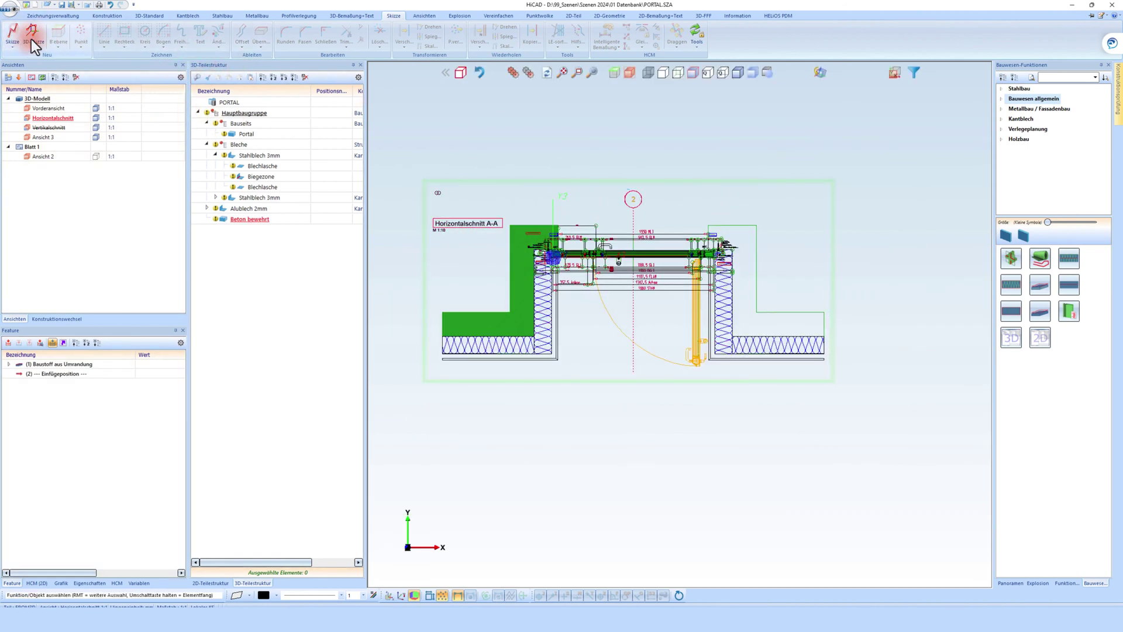
left_click(503, 238)
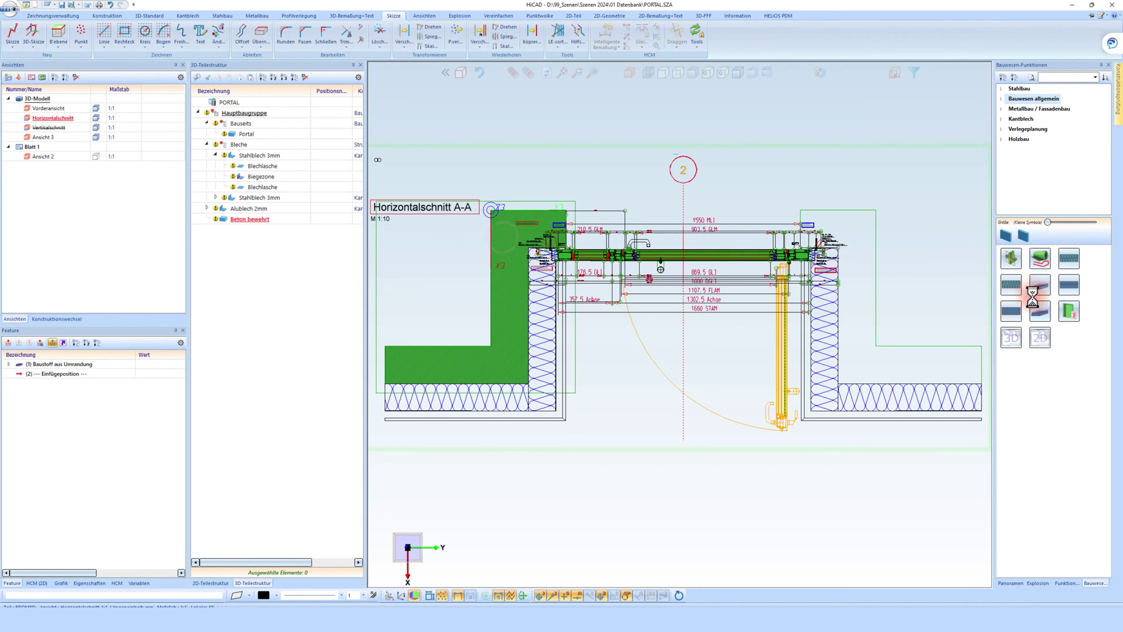
left_click(267, 50)
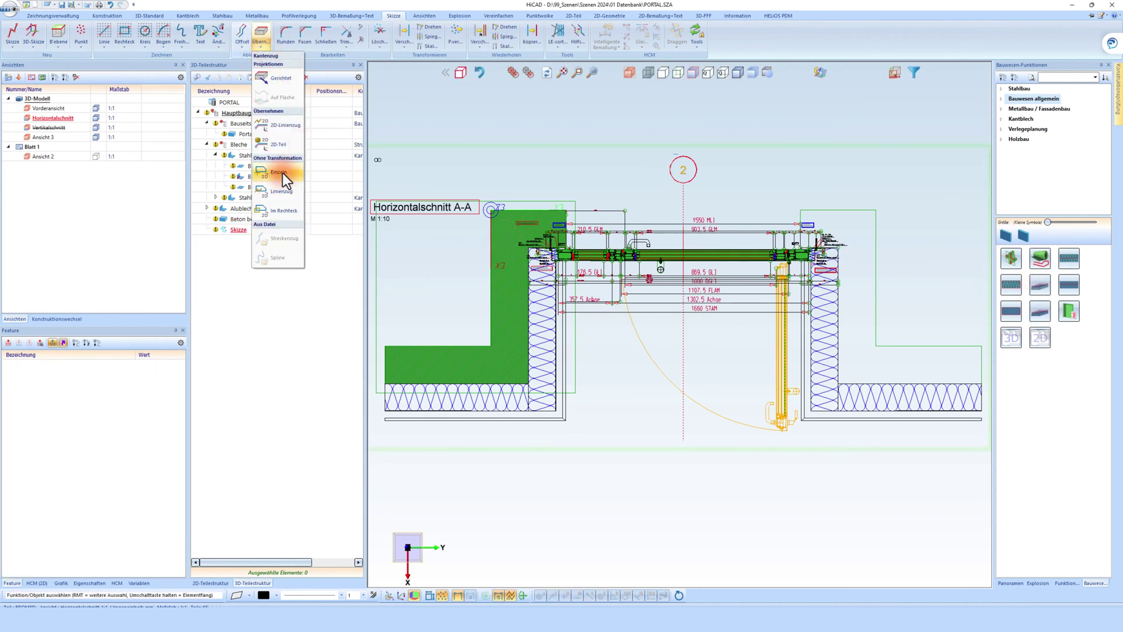
left_click(287, 130)
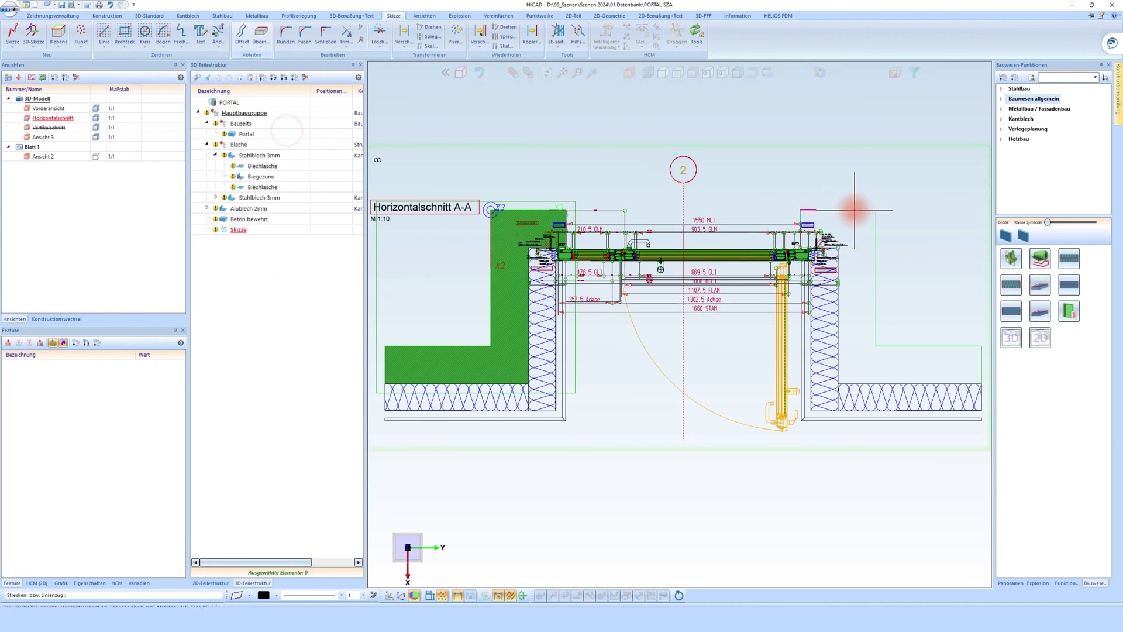
scroll(814, 212, "down", 1)
- Create a Beton bewehrt building material part from the second wall outline
left_click(1028, 269)
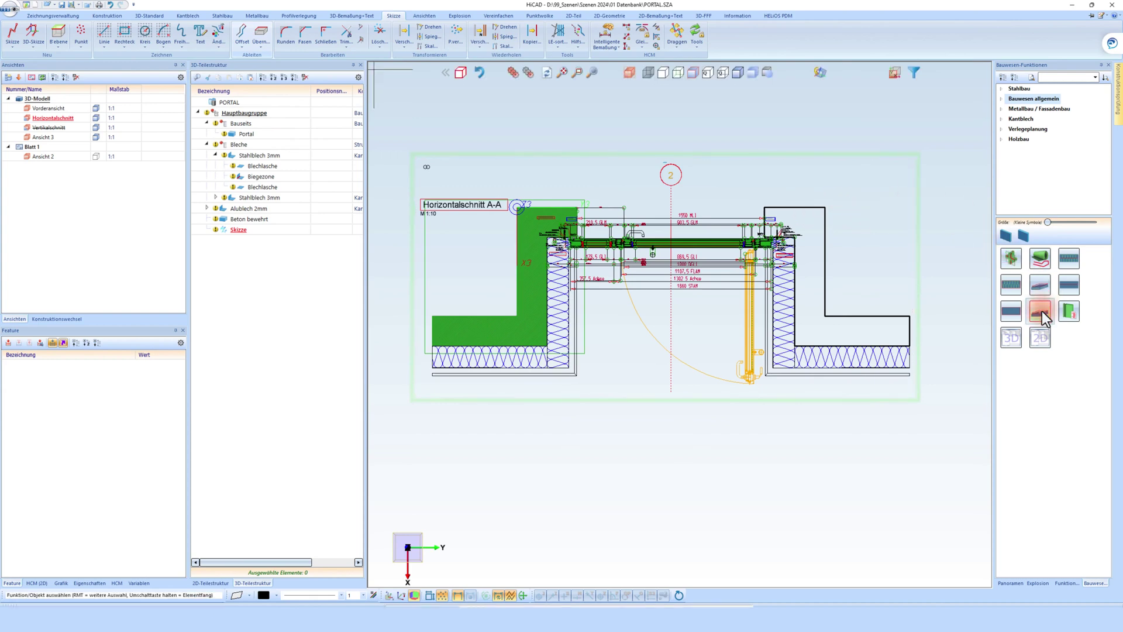
left_click(145, 243)
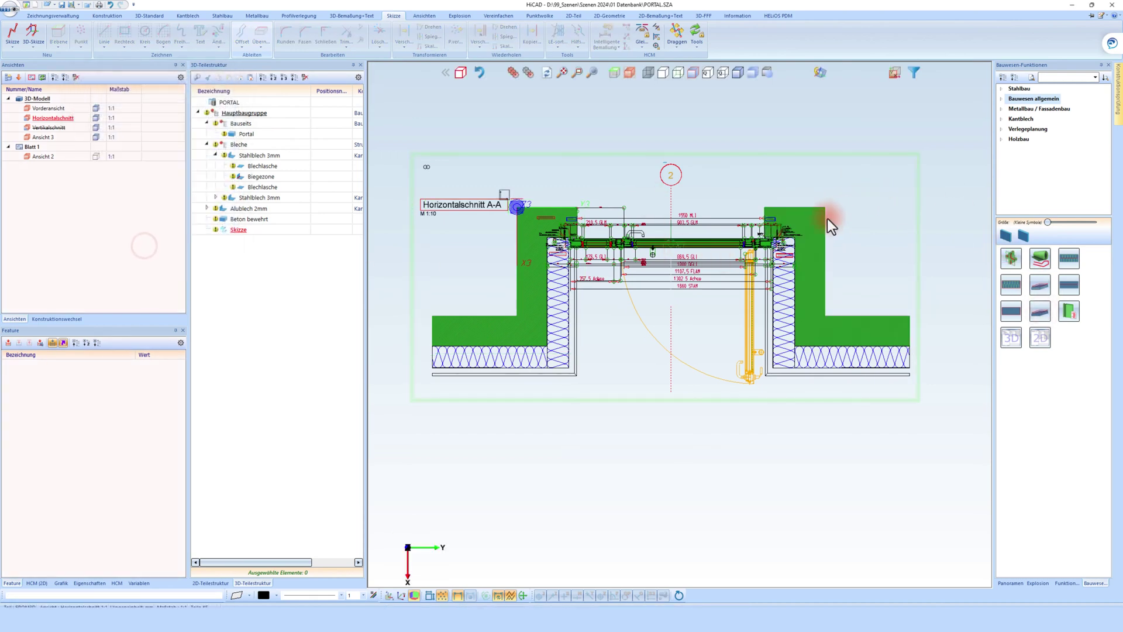
scroll(642, 292, "down", 2)
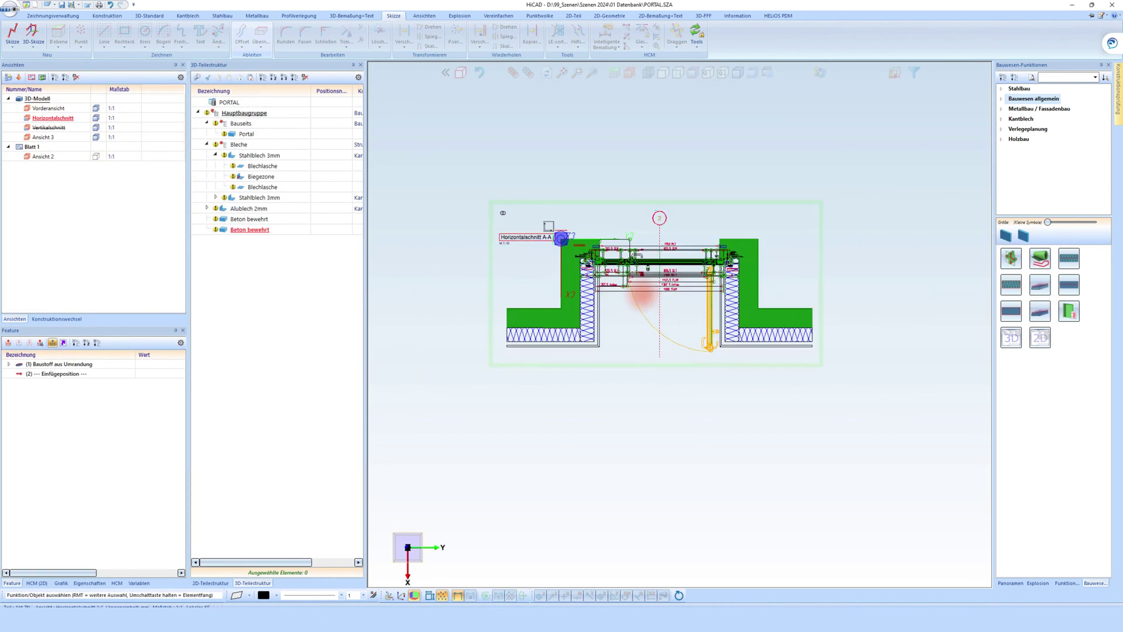
- Move both Beton bewehrt parts into the Bauseits assembly
left_click(260, 226)
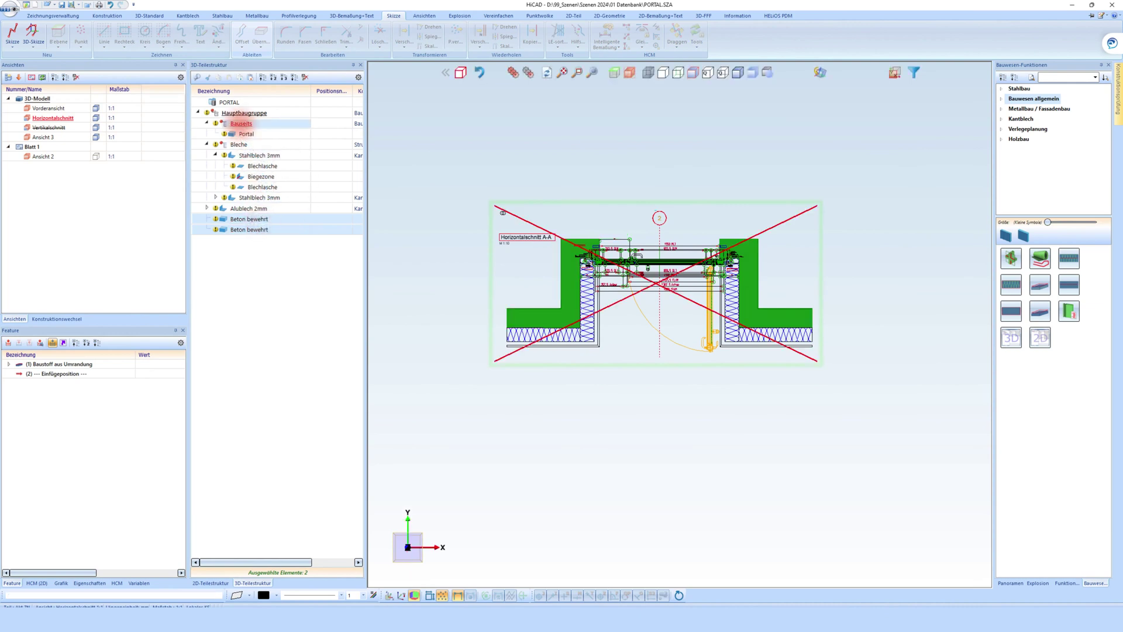
left_click_drag(238, 124, 240, 123)
left_click(633, 211)
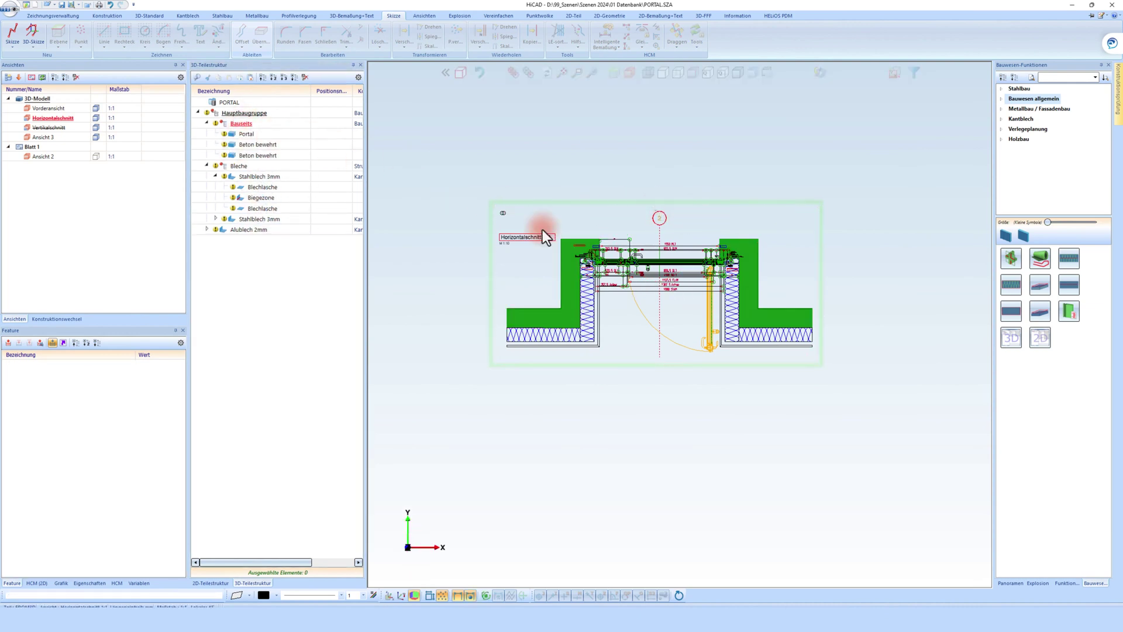
- Activate Ansicht 3 and shift the top face of the first concrete wall level with the Portal's upper corner
double_click(38, 137)
scroll(581, 234, "down", 2)
mouse_move(576, 231)
middle_mouse_down()
mouse_move(480, 222)
mouse_move(499, 191)
mouse_move(535, 196)
mouse_move(563, 240)
middle_mouse_up()
scroll(572, 221, "up", 5)
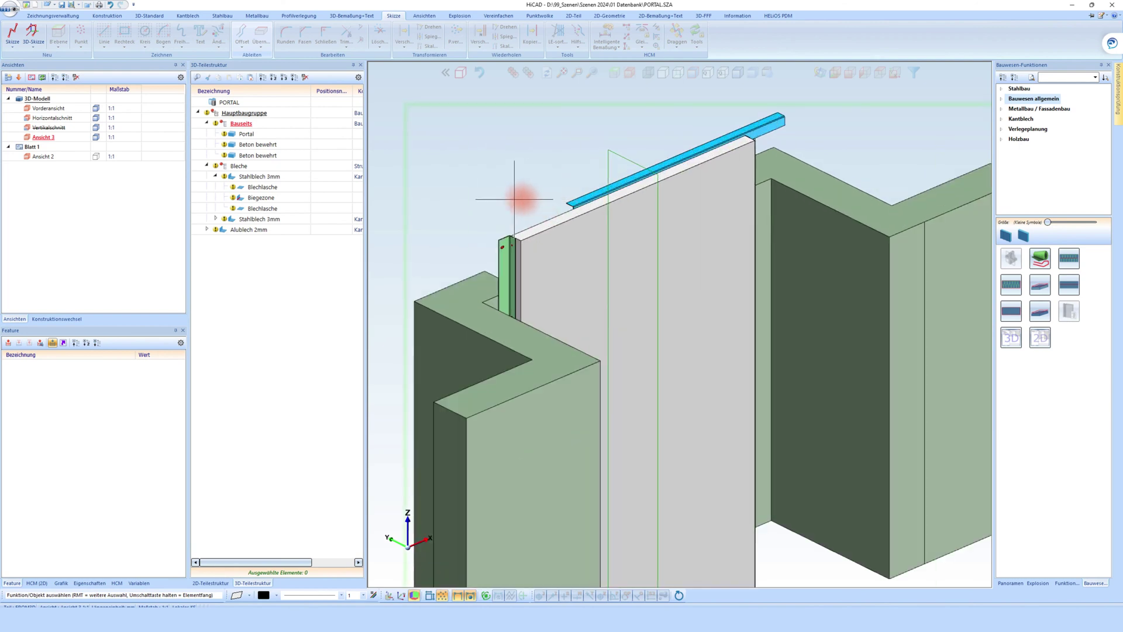
right_click(460, 296)
left_click(503, 350)
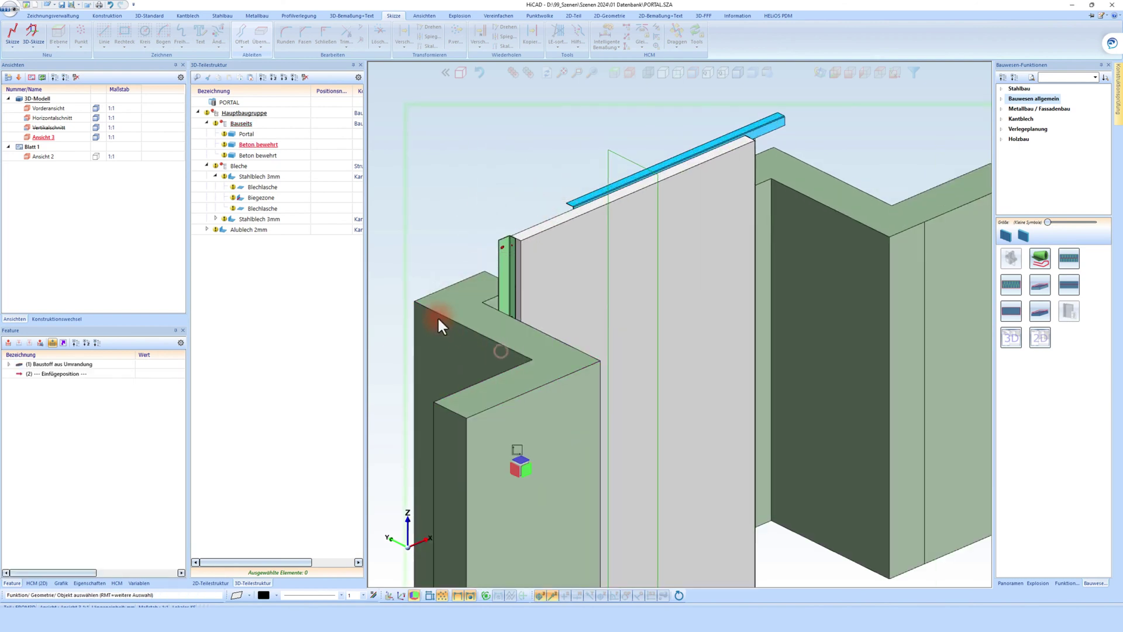
left_click(564, 243)
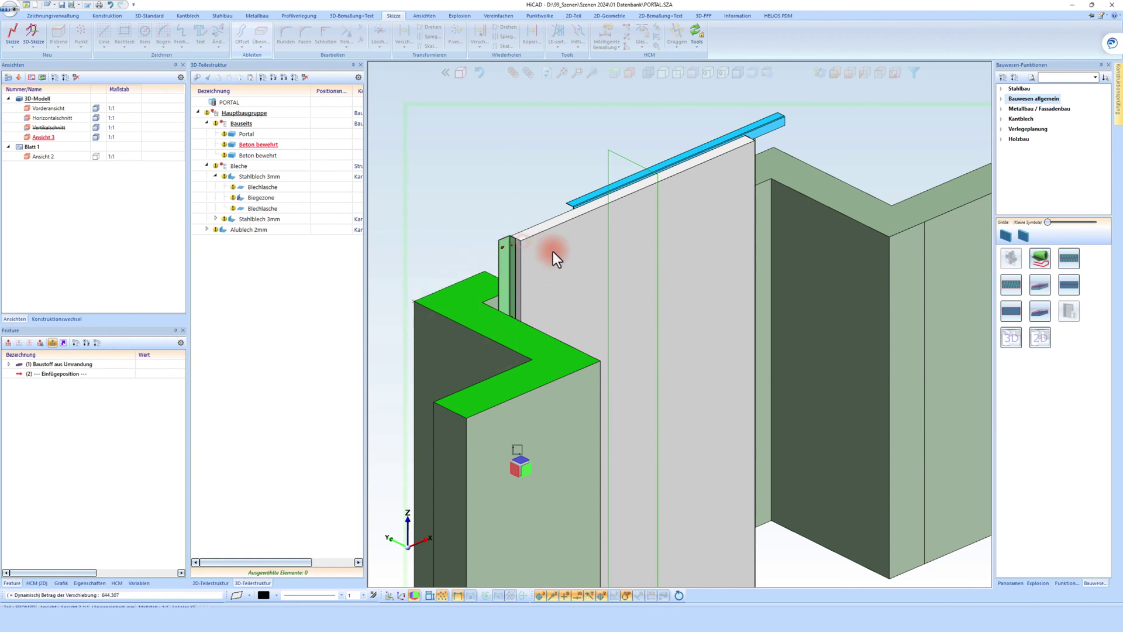
- Shift the top face of the second concrete wall to the Portal's upper corner point
right_click(880, 215)
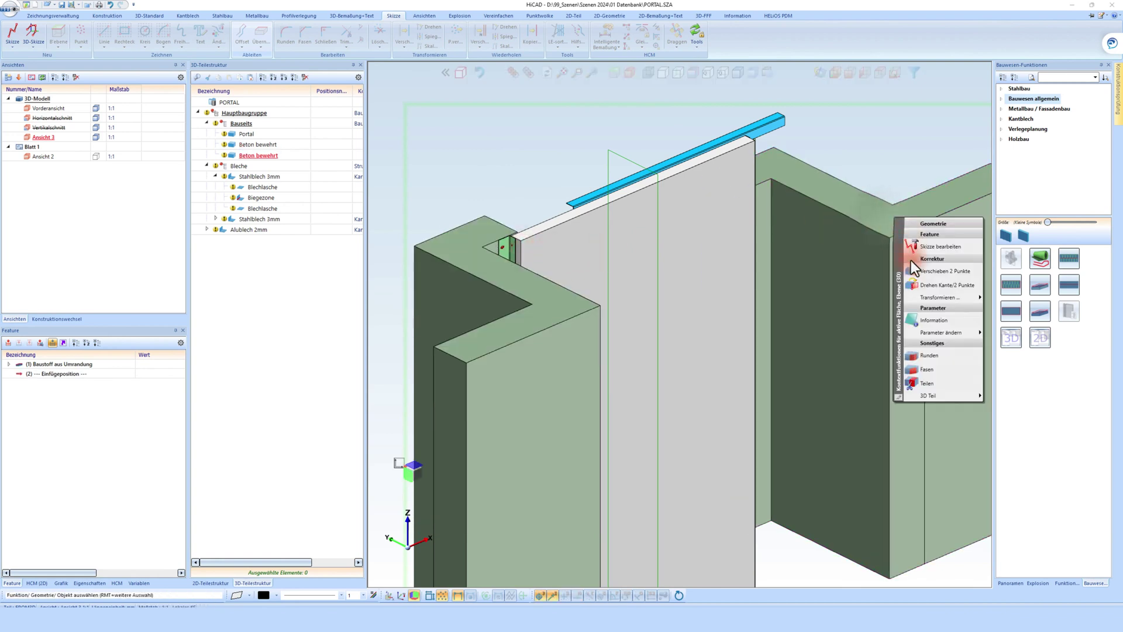
left_click(931, 274)
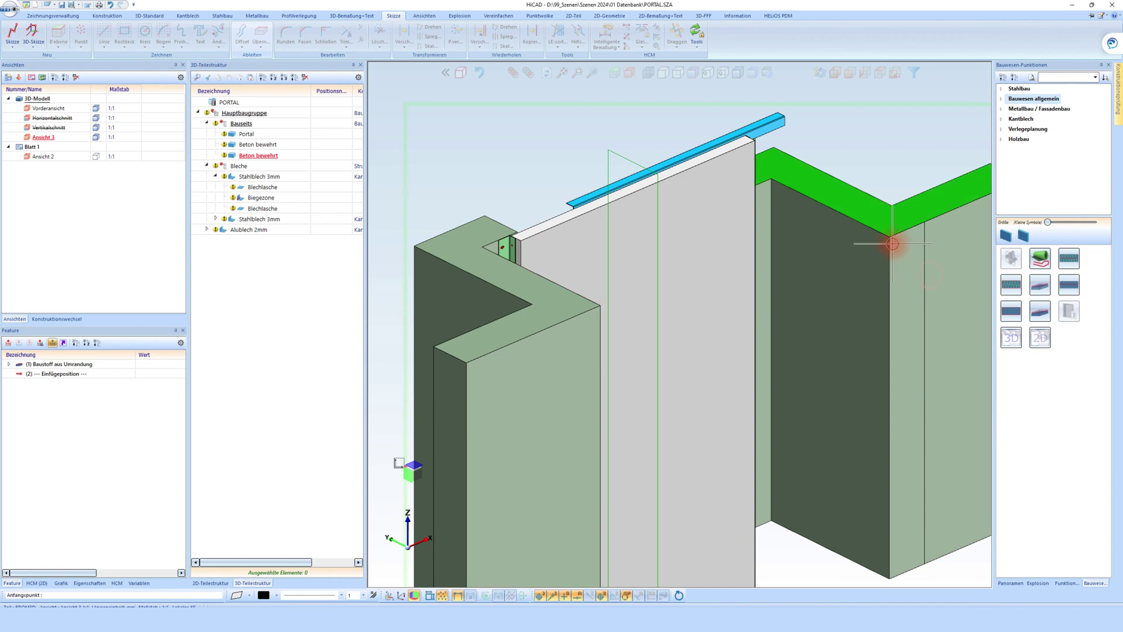
left_click(753, 144)
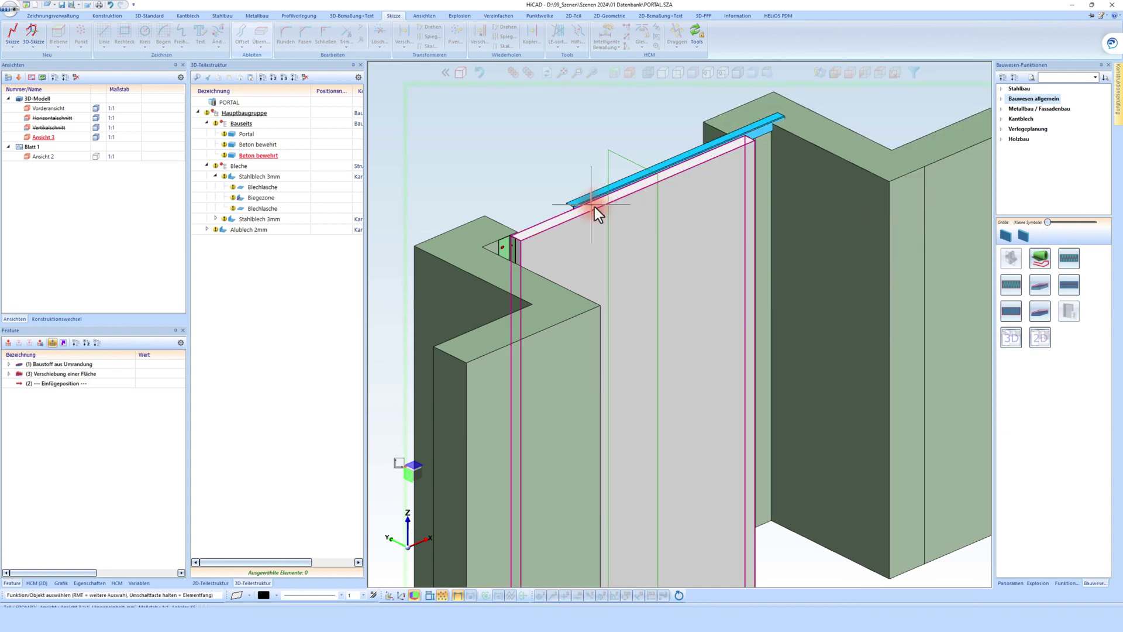
- Trim the overlapping end of the Alublech 2mm angle to the inner side face of the adjacent concrete wall
middle_click_drag(594, 206, 685, 212)
scroll(684, 212, "down", 2)
scroll(516, 141, "up", 4)
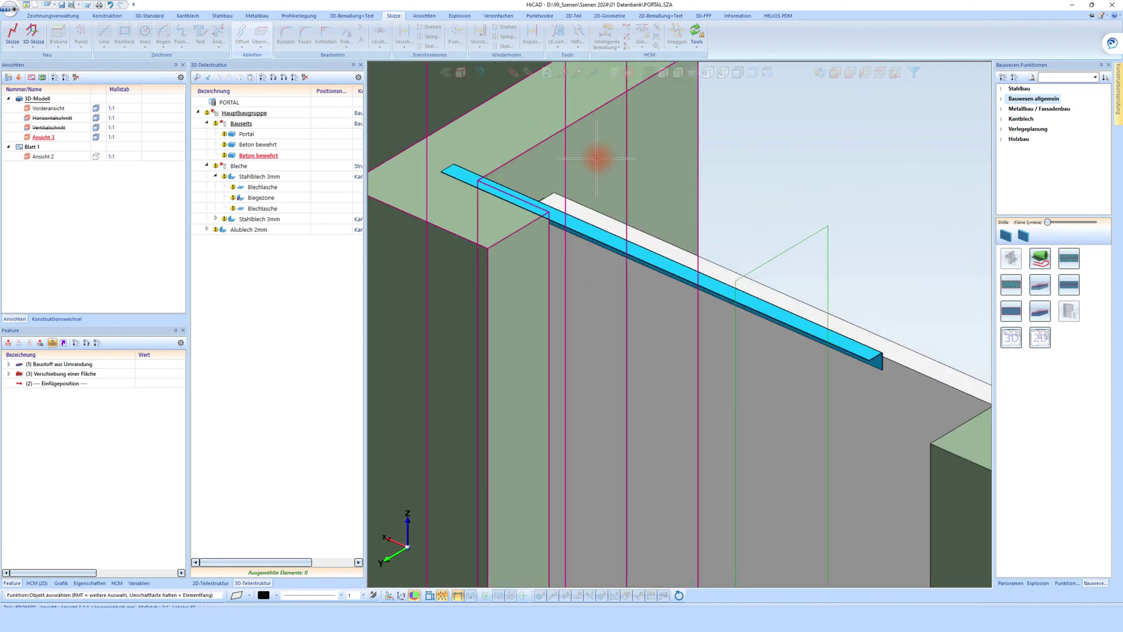
left_click(461, 178)
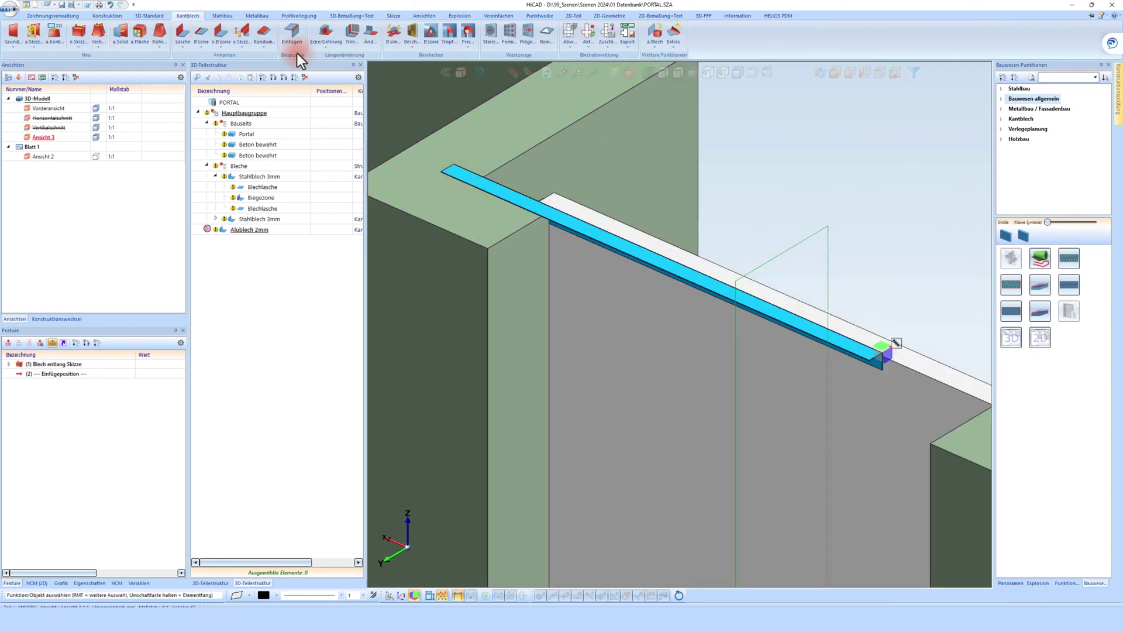
left_click(356, 33)
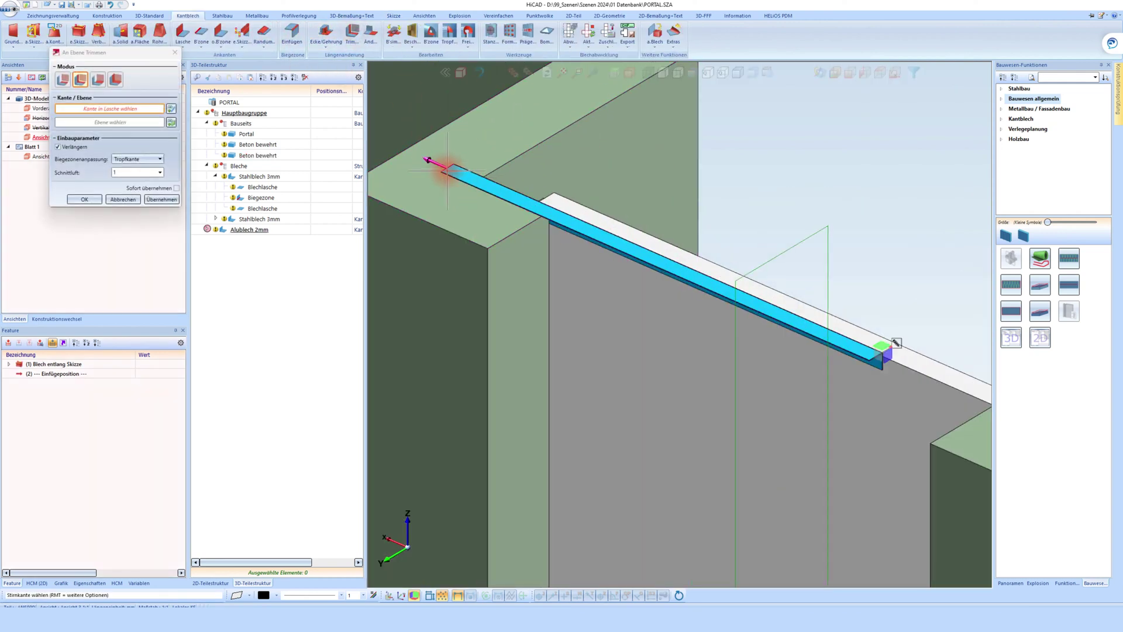
left_click(526, 283)
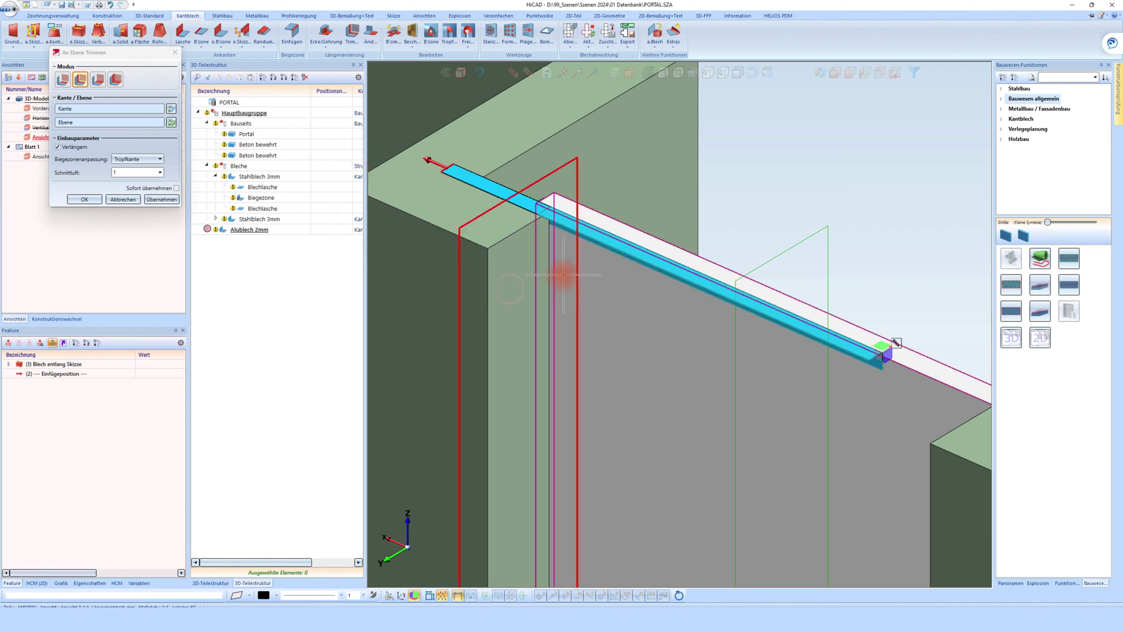
middle_click(567, 271)
scroll(526, 253, "down", 1)
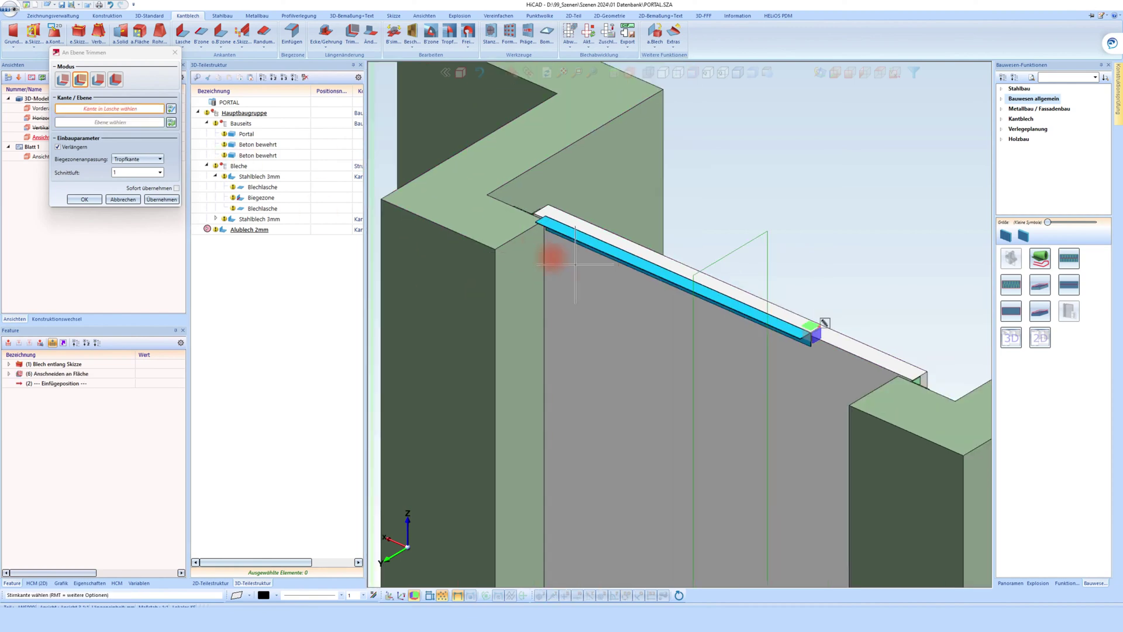
- Extend the other end of the Alublech 2mm angle to the opposite concrete wall's inner side face and finish trimming
left_click(818, 351)
middle_click_drag(905, 412, 976, 394)
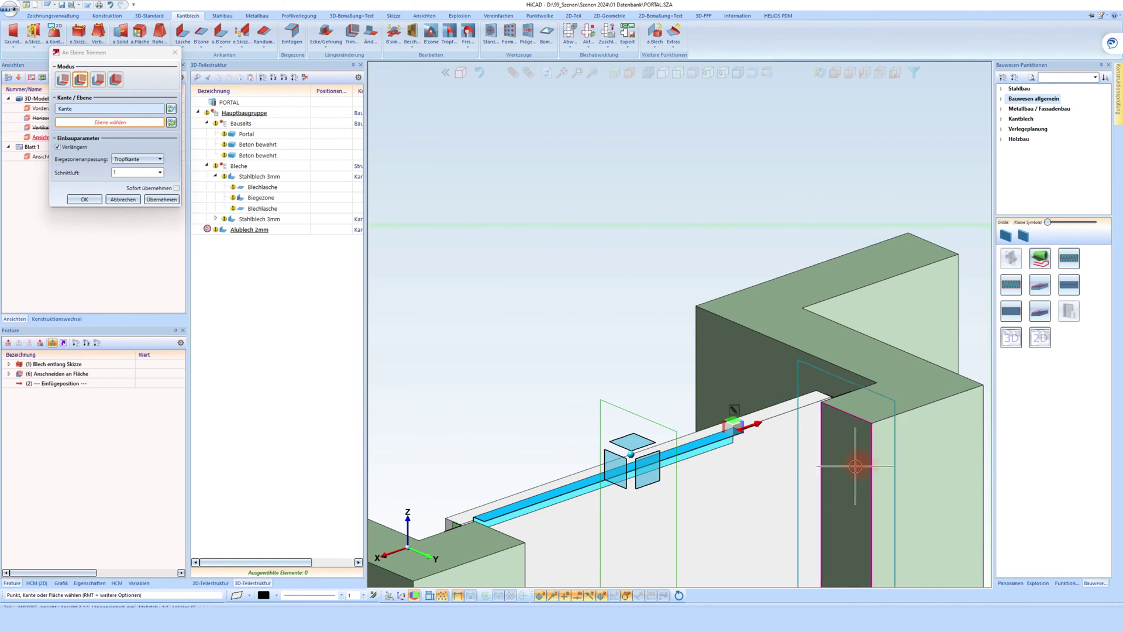
left_click(850, 467)
middle_click(697, 292)
scroll(693, 268, "down", 3)
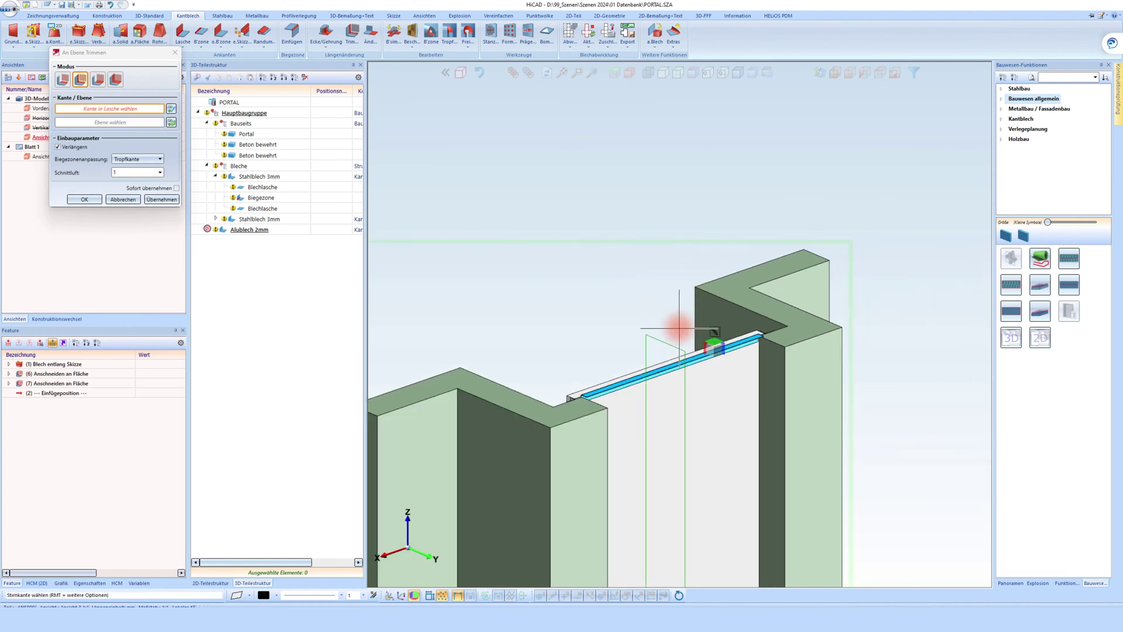
middle_click(651, 341)
- Delete all processing planes from the model
right_click(700, 457)
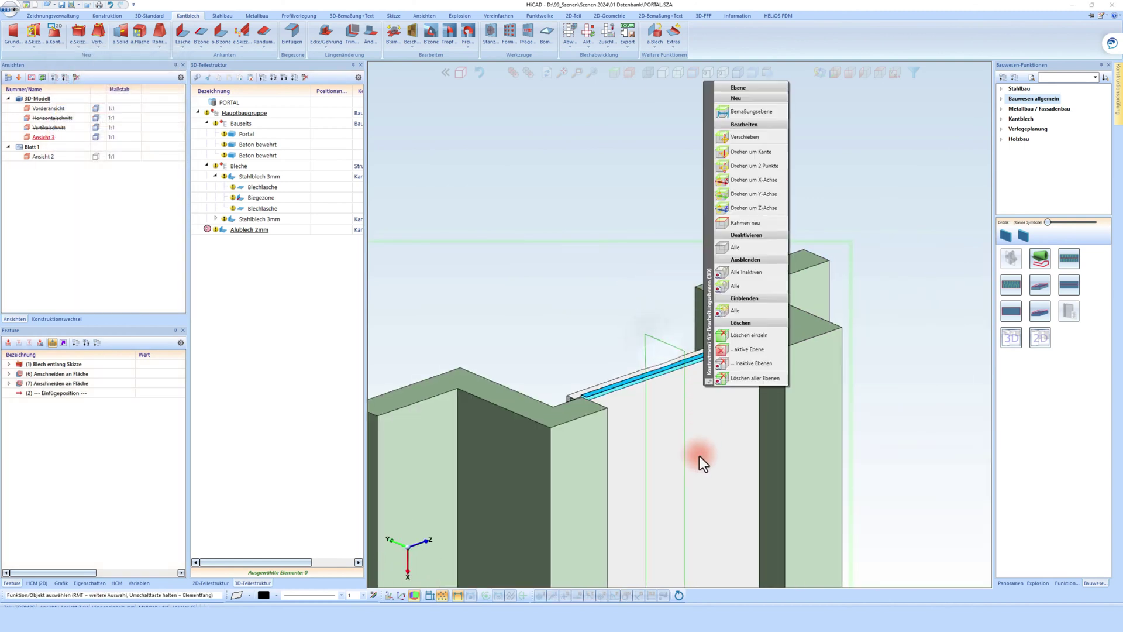
left_click(742, 378)
middle_click_drag(650, 370, 551, 352)
scroll(556, 353, "down", 2)
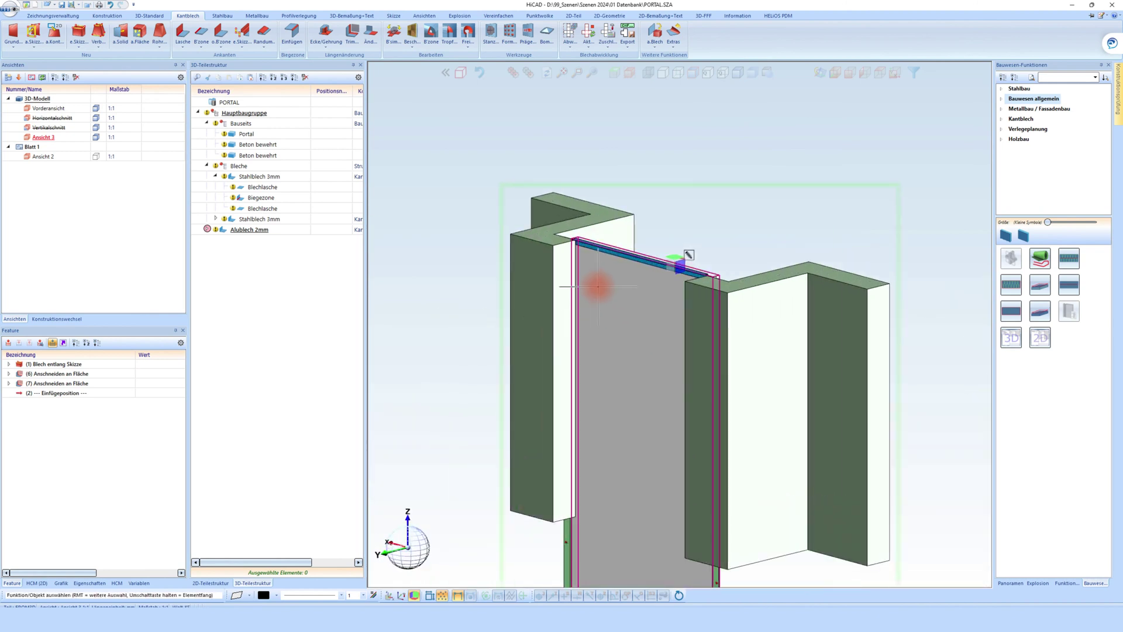
scroll(632, 329, "down", 2)
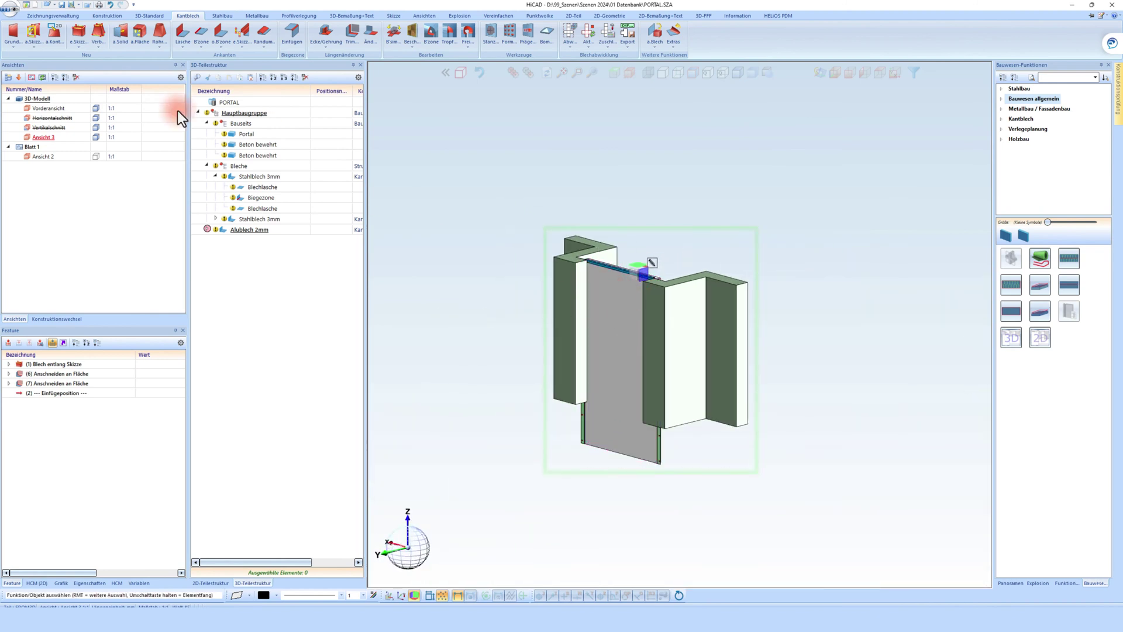
- Examine the front view and the upper and lower connection details in the vertical section view
double_click(50, 112)
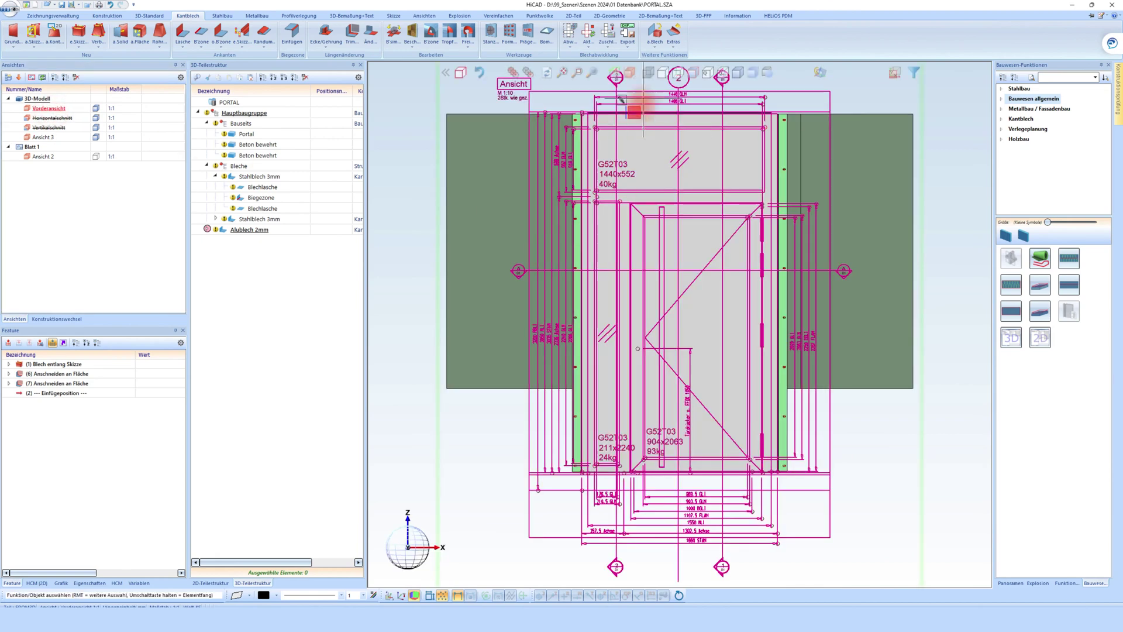
scroll(621, 105, "down", 2)
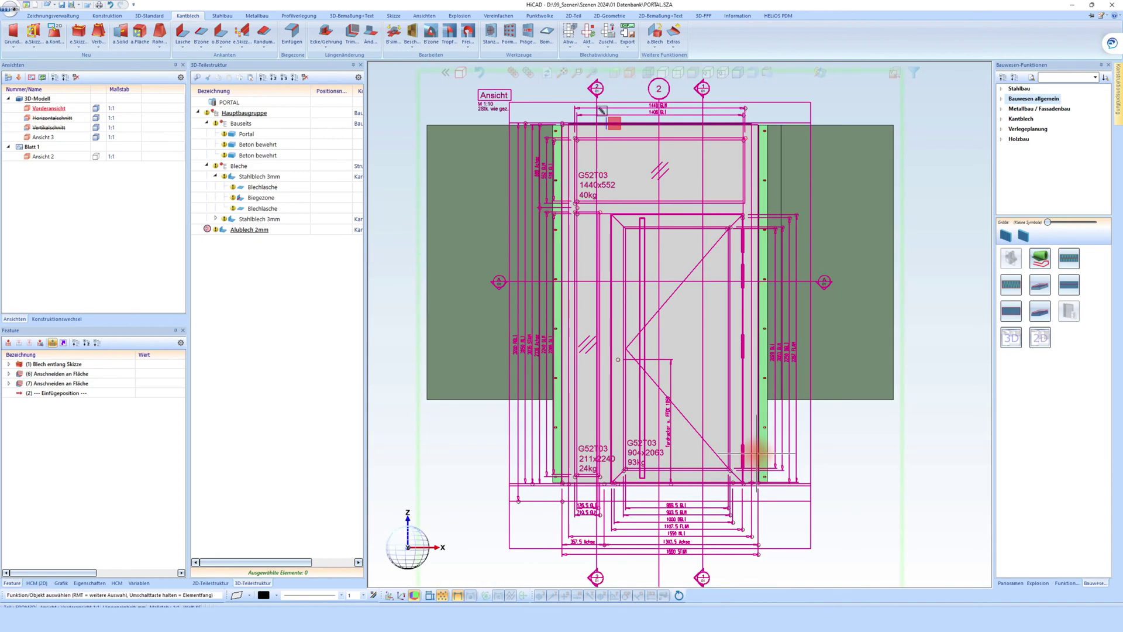
left_click(50, 129)
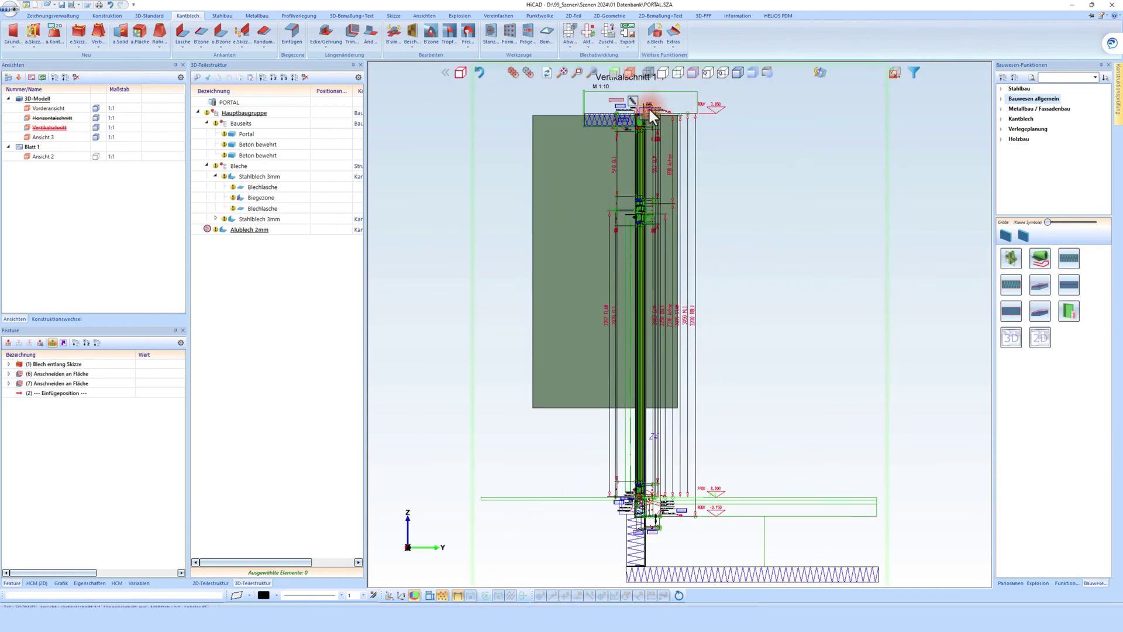
scroll(731, 154, "up", 8)
scroll(608, 123, "down", 3)
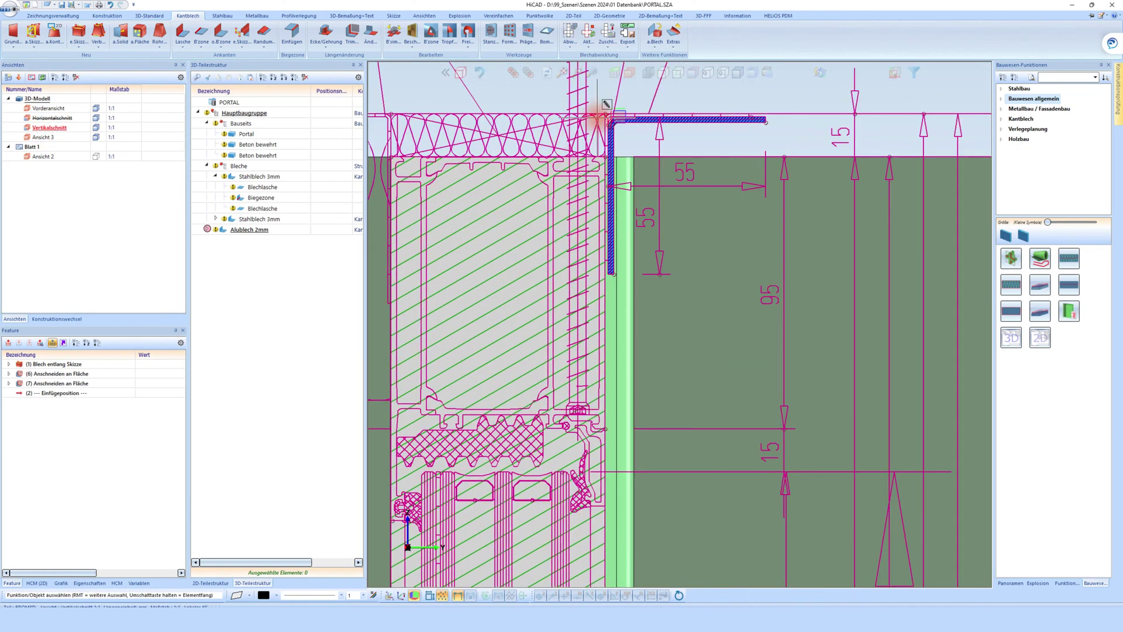
scroll(609, 128, "down", 8)
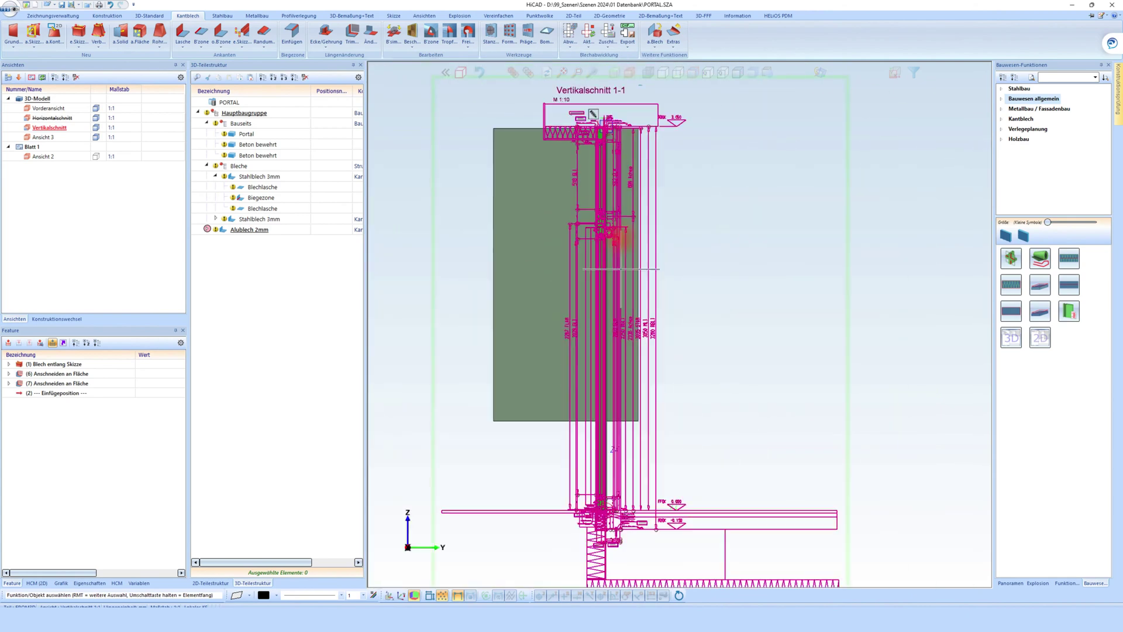
scroll(598, 569, "up", 7)
scroll(672, 348, "up", 2)
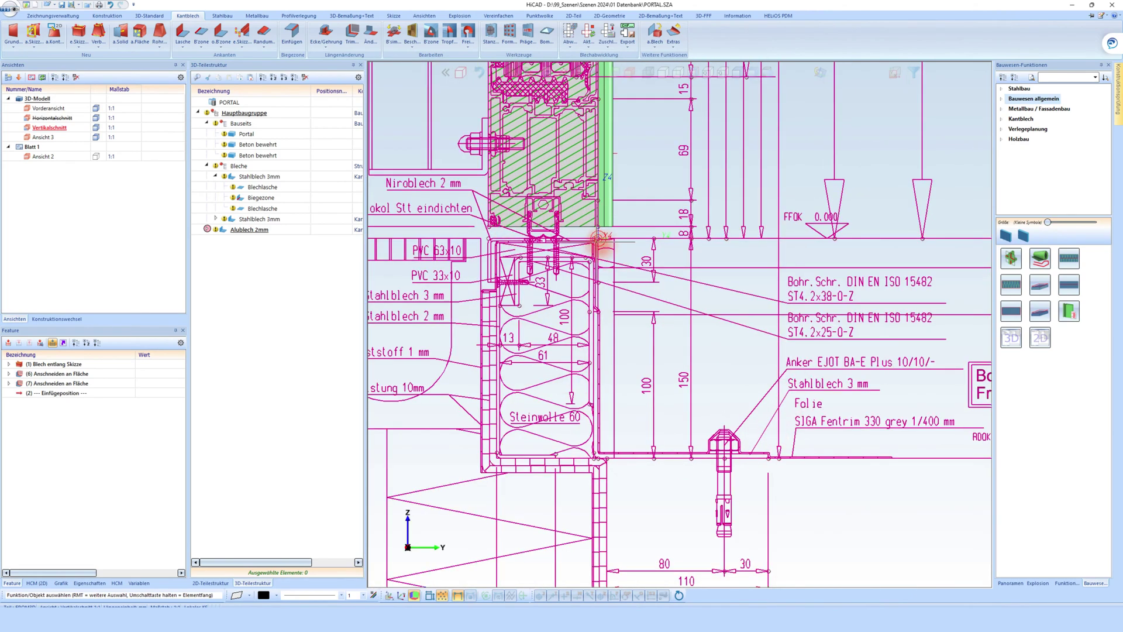
scroll(673, 427, "down", 6)
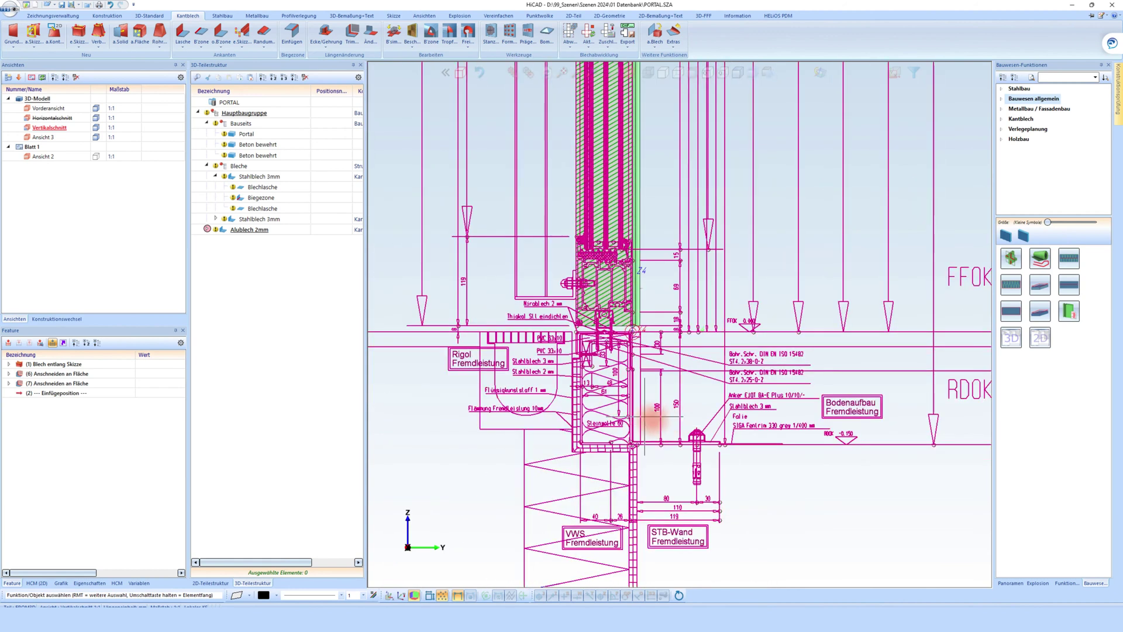
scroll(539, 327, "down", 5)
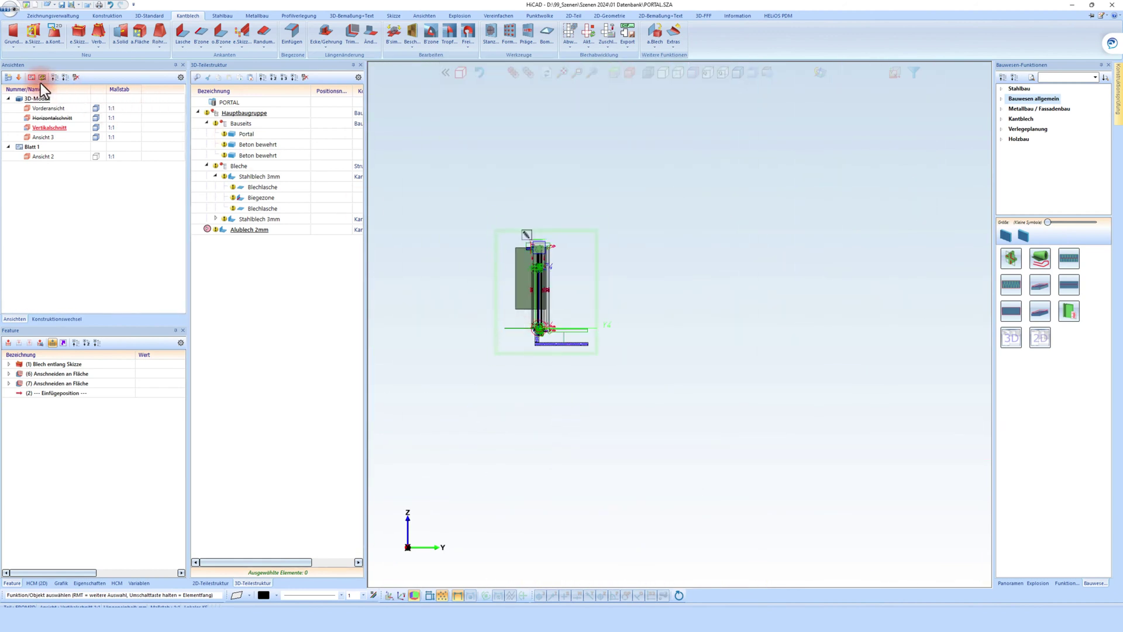
- Show all model views together and move the 3D view, vertical section and horizontal section closer to the front view
left_click(9, 78)
scroll(490, 234, "down", 1)
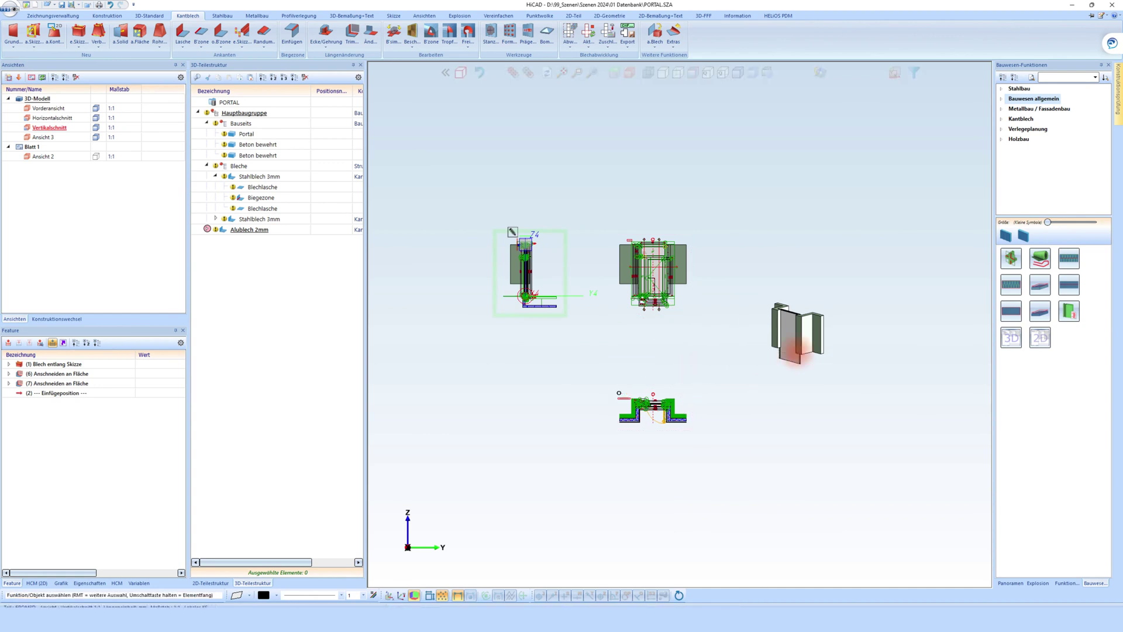
left_click_drag(826, 303, 768, 271)
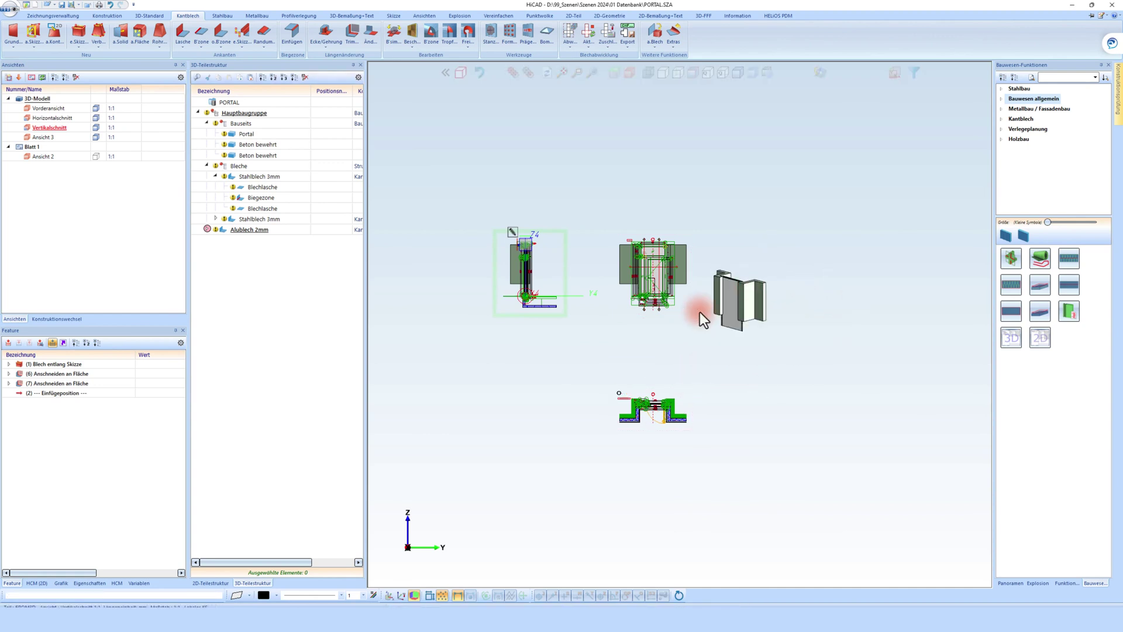
scroll(700, 312, "up", 2)
left_click(482, 209)
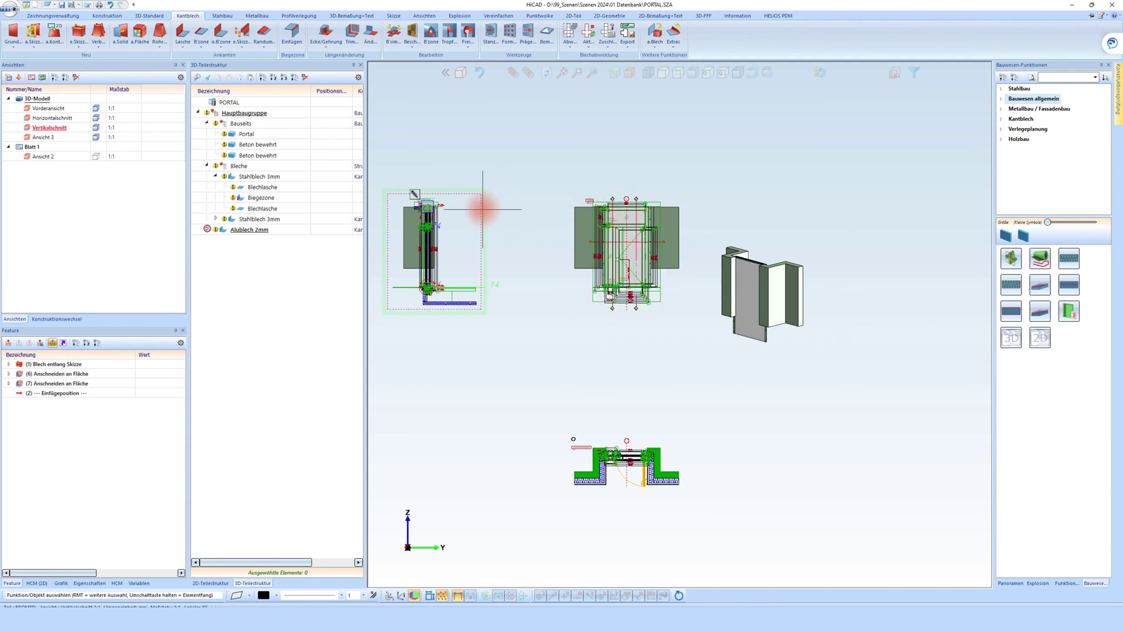
left_click_drag(497, 217, 568, 218)
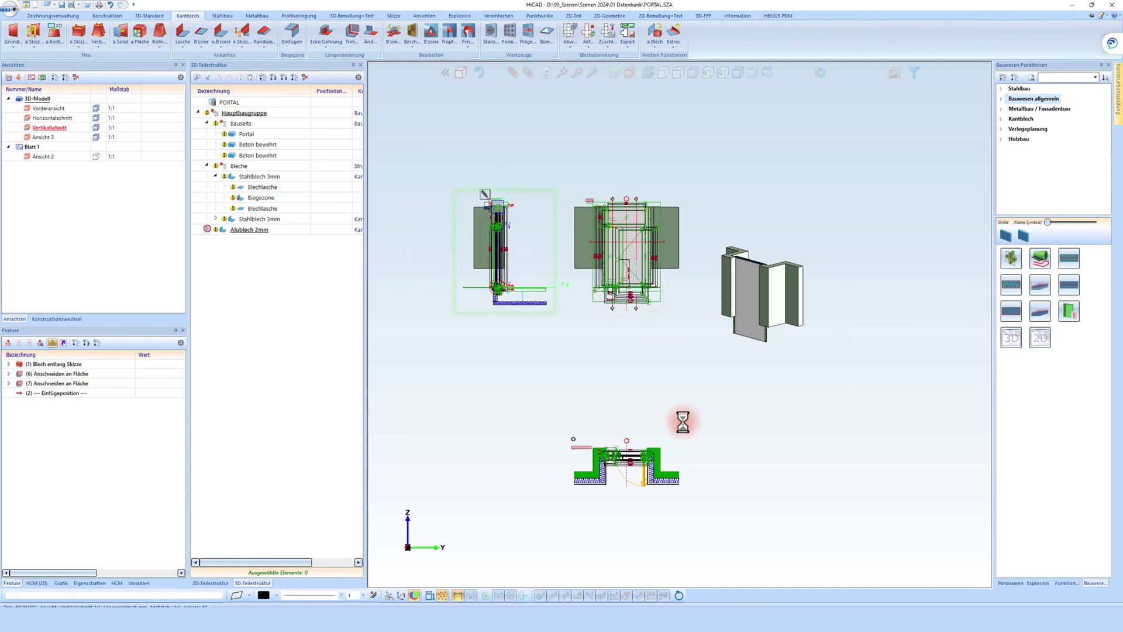
left_click_drag(684, 401, 679, 329)
scroll(582, 213, "up", 2)
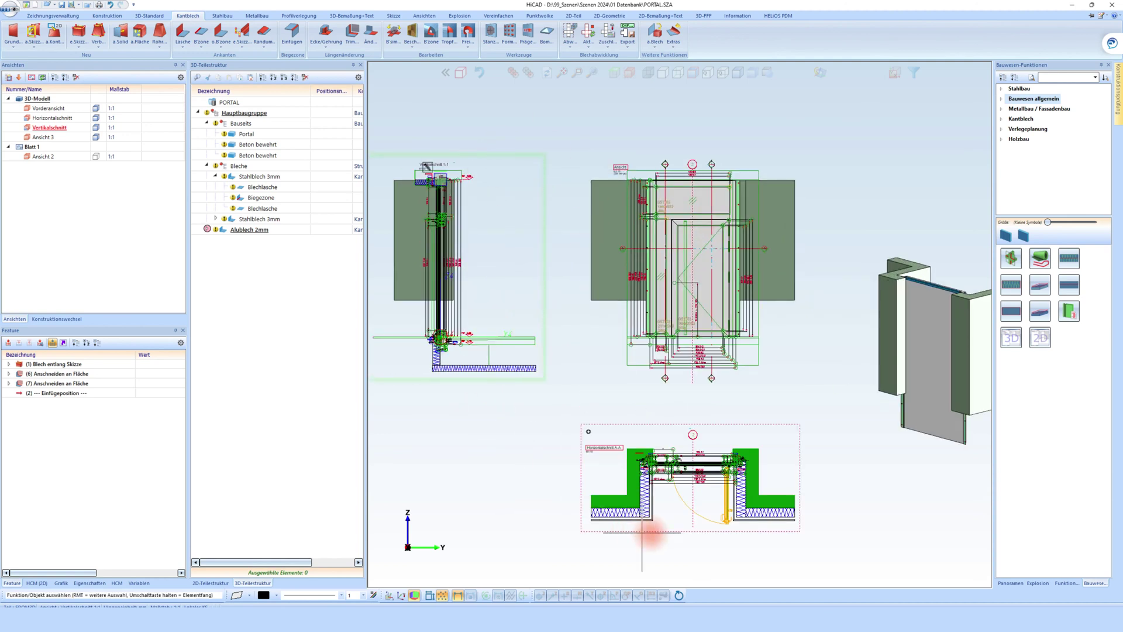
scroll(576, 360, "down", 1)
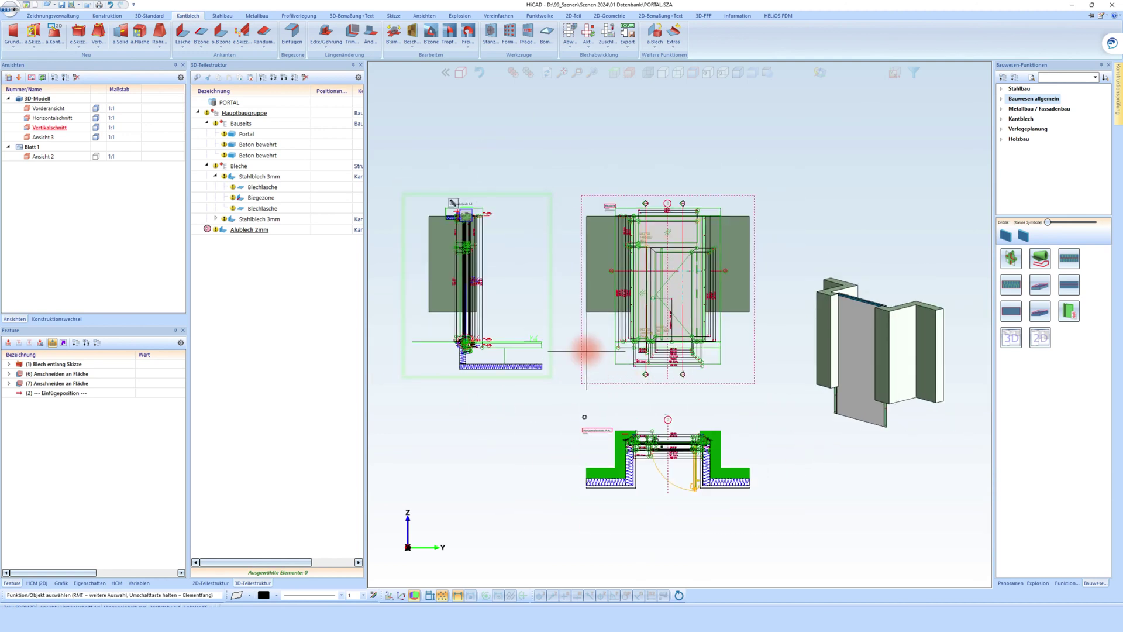